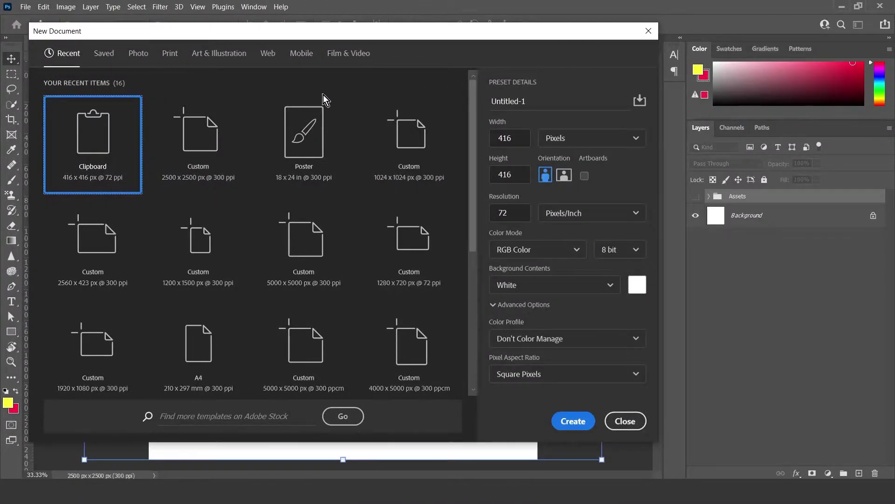
# Set up a new document 2500 pixels wide and 2500 pixels high with black background contents.
pyautogui.click(508, 138)
pyautogui.write('2500')
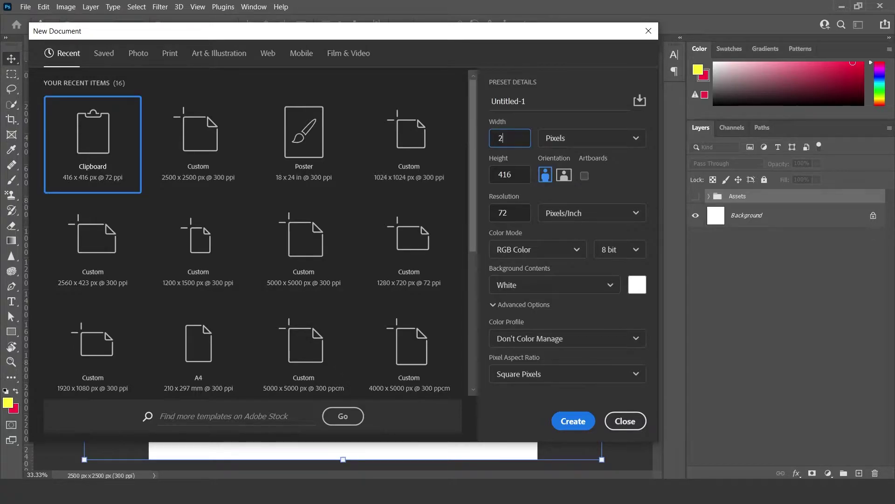
pyautogui.click(527, 170)
pyautogui.click(516, 174)
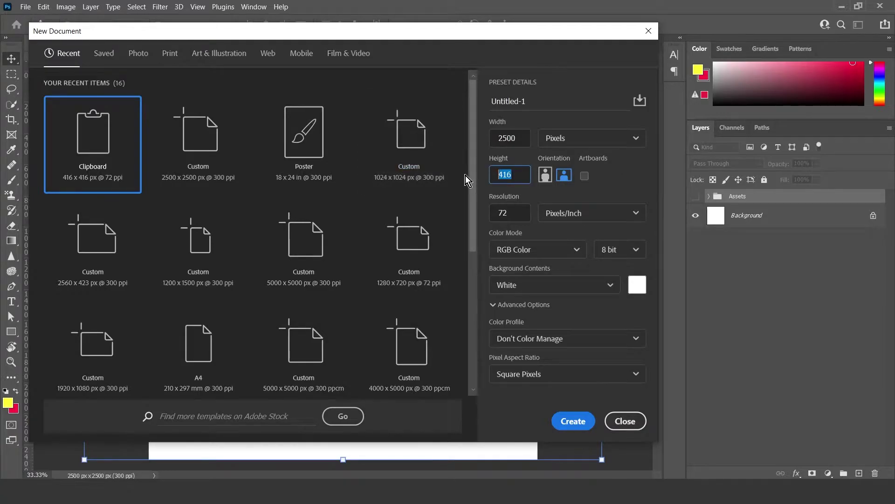
pyautogui.write('2500')
pyautogui.click(562, 290)
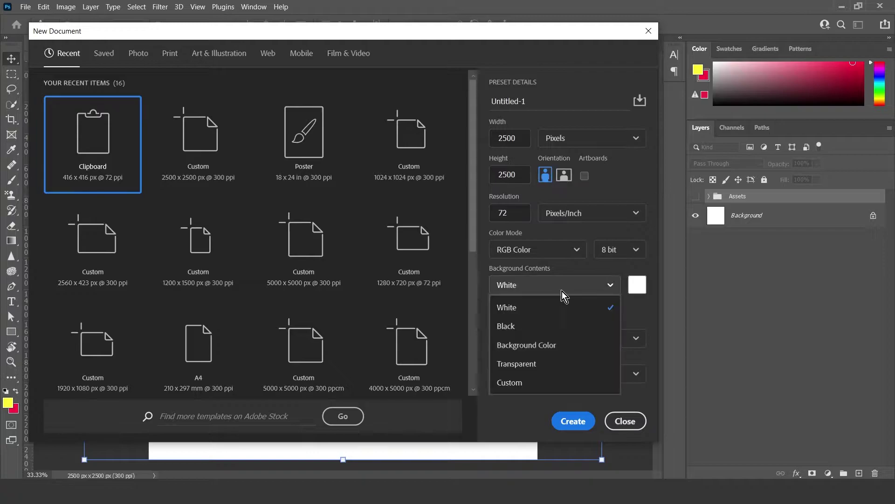
pyautogui.click(536, 326)
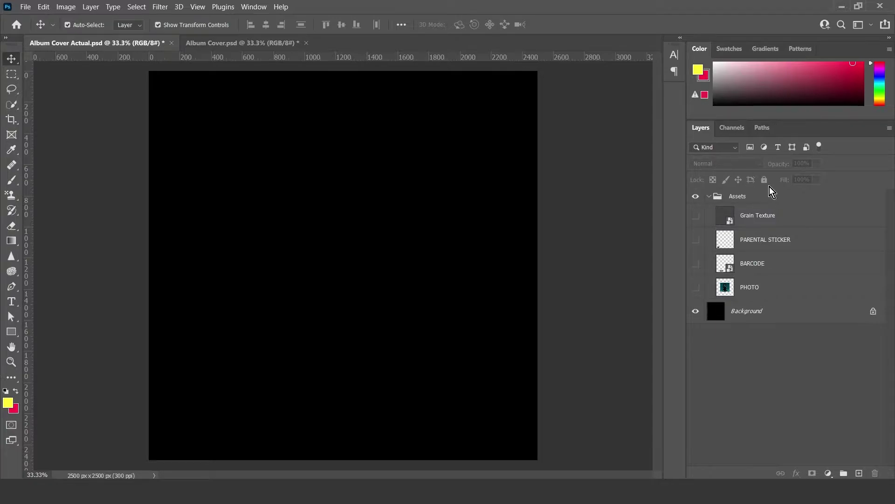
# View the finished design in Album Cover.psd and return to Album Cover Actual.psd.
pyautogui.click(742, 317)
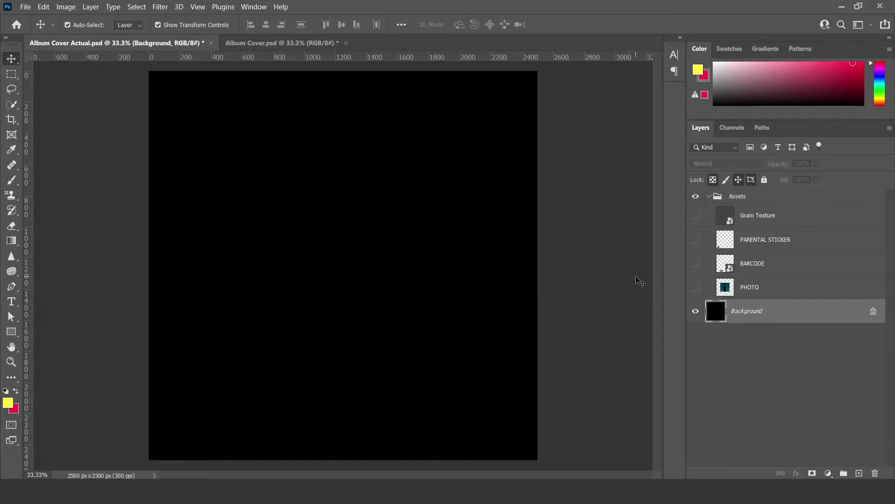
pyautogui.click(249, 43)
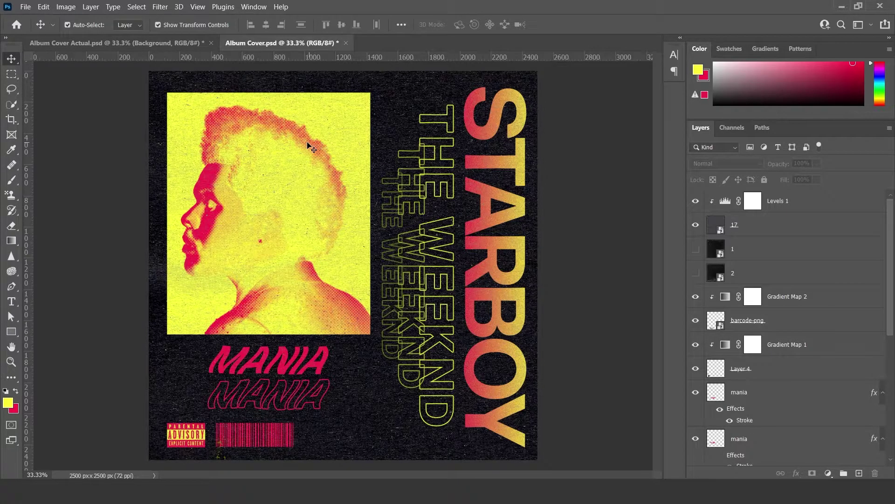
pyautogui.click(122, 43)
# Make the PHOTO layer visible and move the photo into the canvas's upper-left corner area.
pyautogui.click(696, 286)
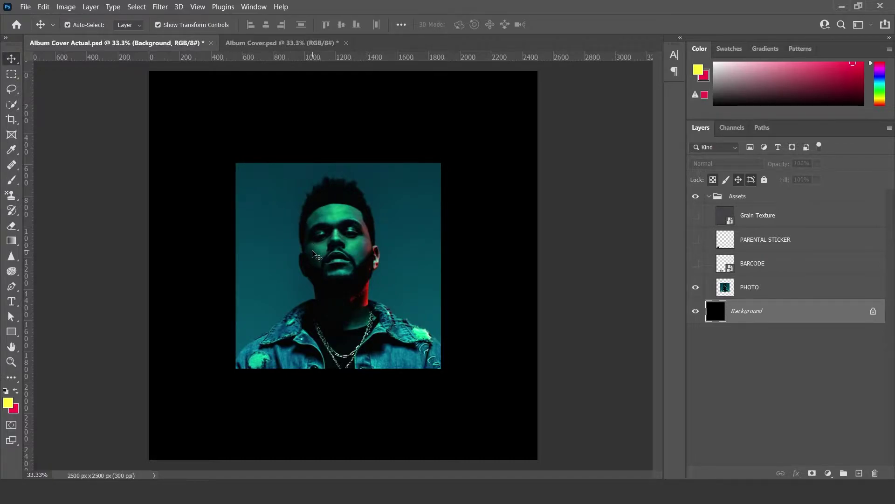
pyautogui.moveTo(308, 263)
pyautogui.mouseDown()
pyautogui.moveTo(281, 239)
pyautogui.moveTo(315, 268)
pyautogui.mouseUp()
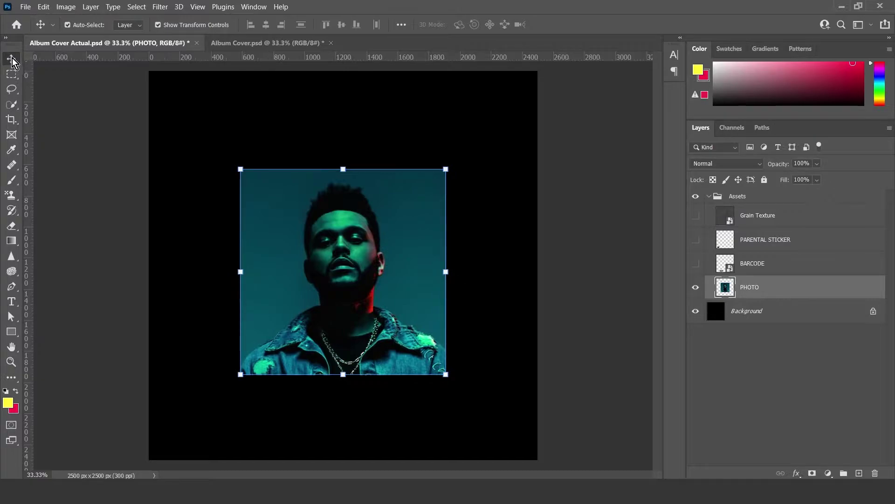
pyautogui.moveTo(387, 288); pyautogui.dragTo(305, 195)
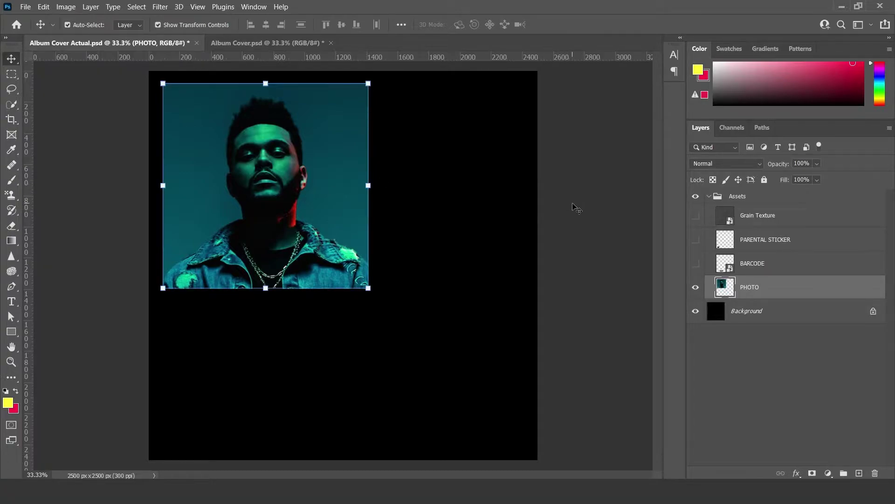
# Try scaling and rotating the photo with its transform handles, and undo both changes.
pyautogui.click(161, 25)
pyautogui.click(160, 26)
pyautogui.moveTo(375, 76); pyautogui.dragTo(390, 193)
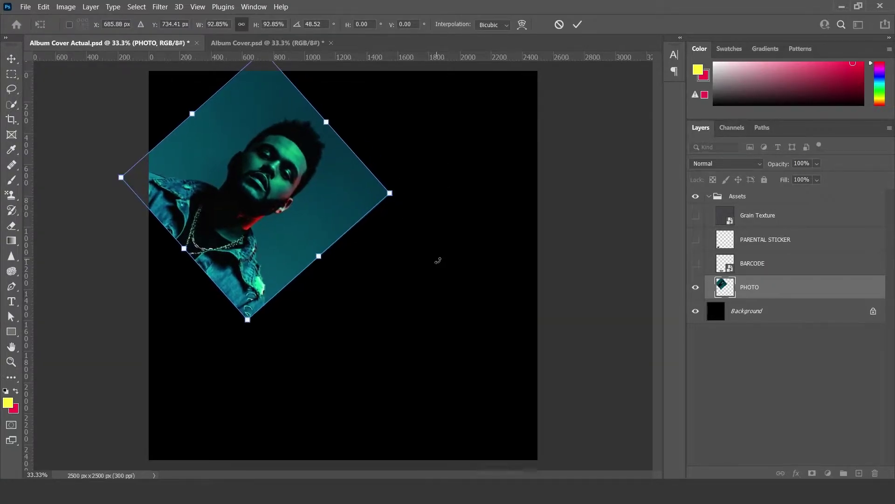
pyautogui.hotkey('ctrl', 'z')
pyautogui.hotkey('ctrl', 'z')
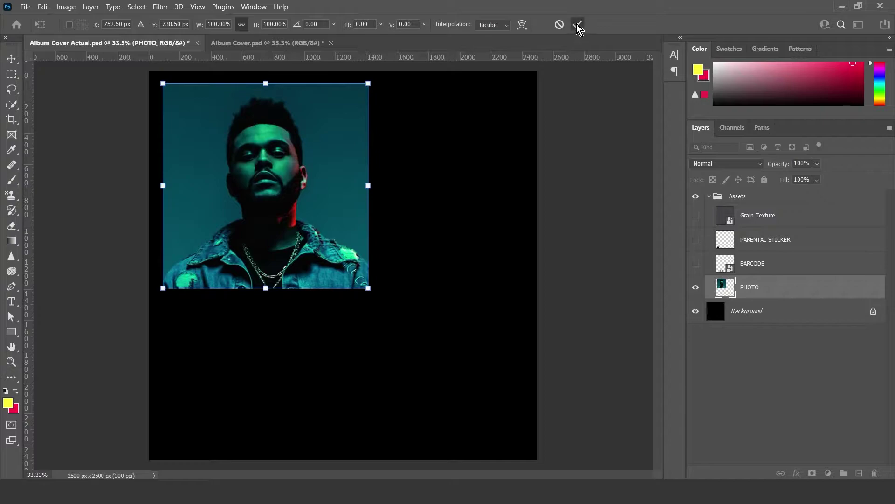
pyautogui.click(577, 24)
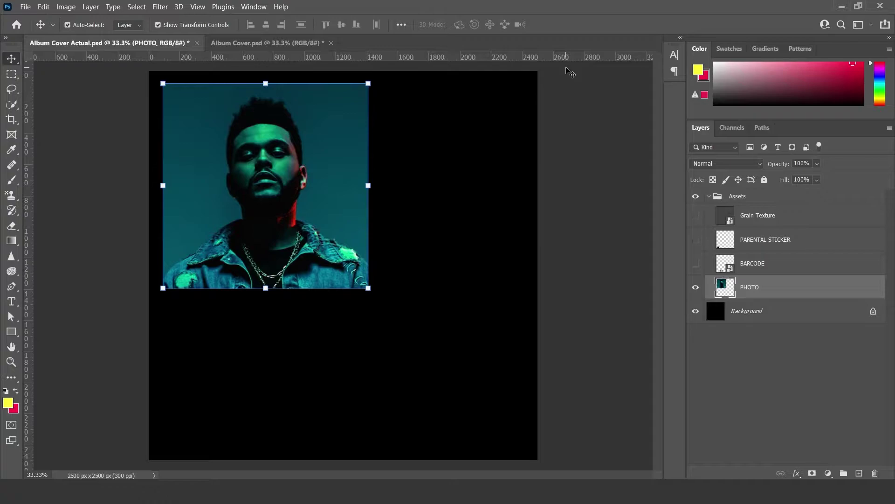
# Check the yellow foreground and red background colours in the Color Picker.
pyautogui.click(698, 71)
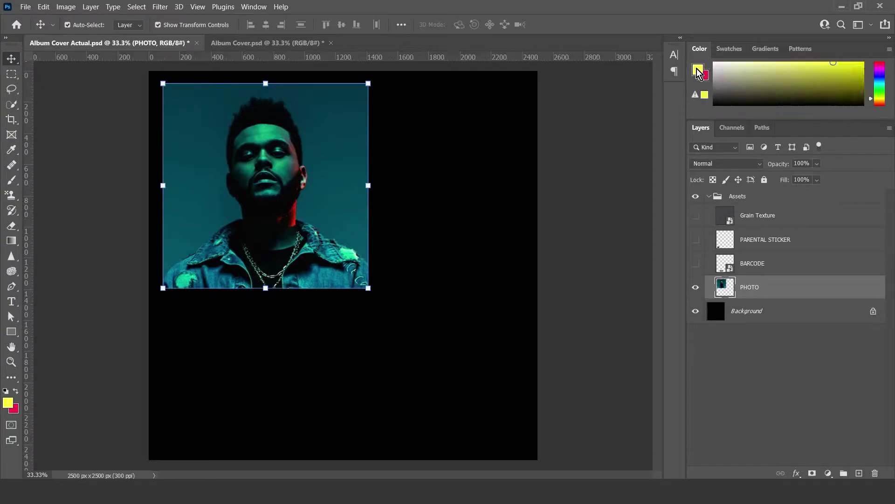
pyautogui.click(698, 71)
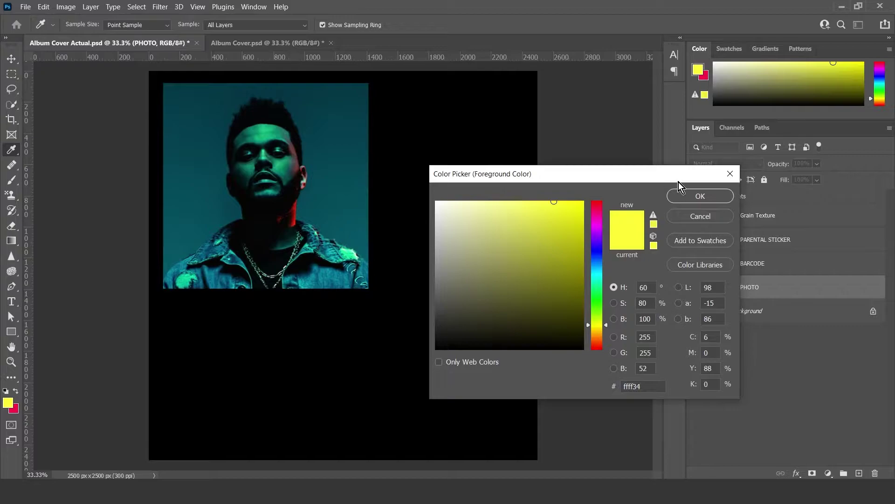
pyautogui.click(681, 193)
pyautogui.click(705, 77)
pyautogui.click(705, 76)
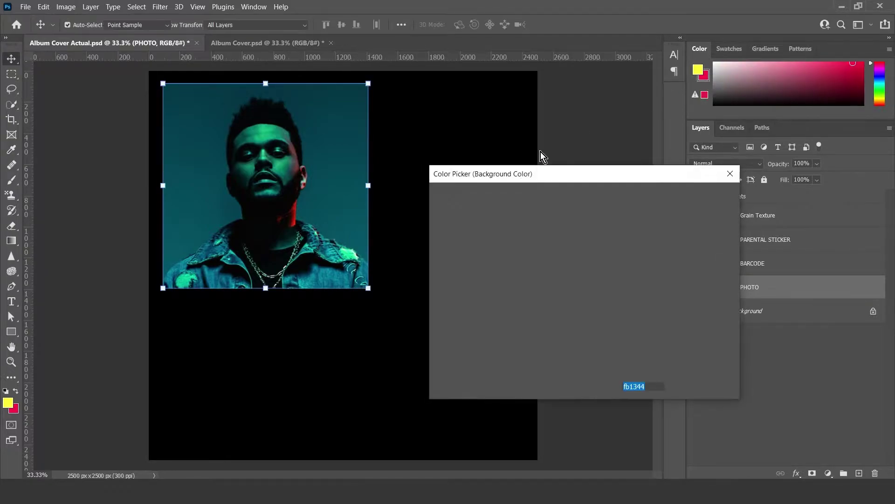
pyautogui.click(697, 191)
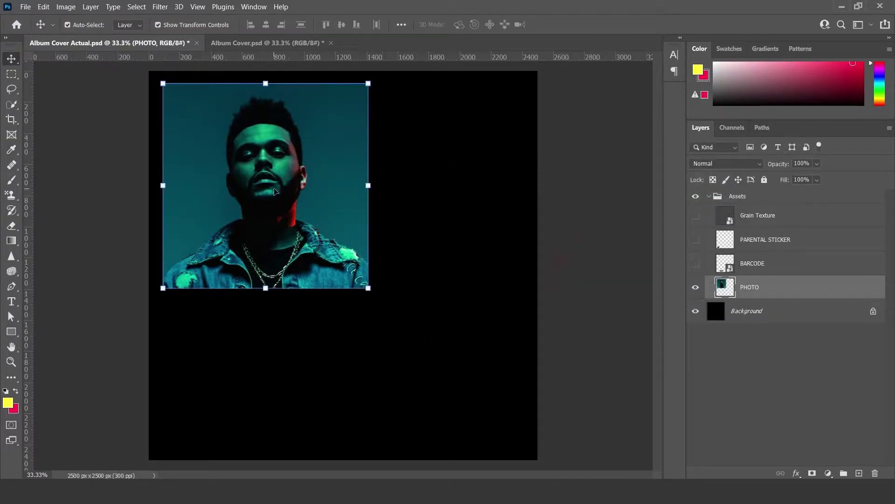
# Compare the photo's colours with the treated portrait in Album Cover.psd and return to Album Cover Actual.psd.
pyautogui.click(269, 42)
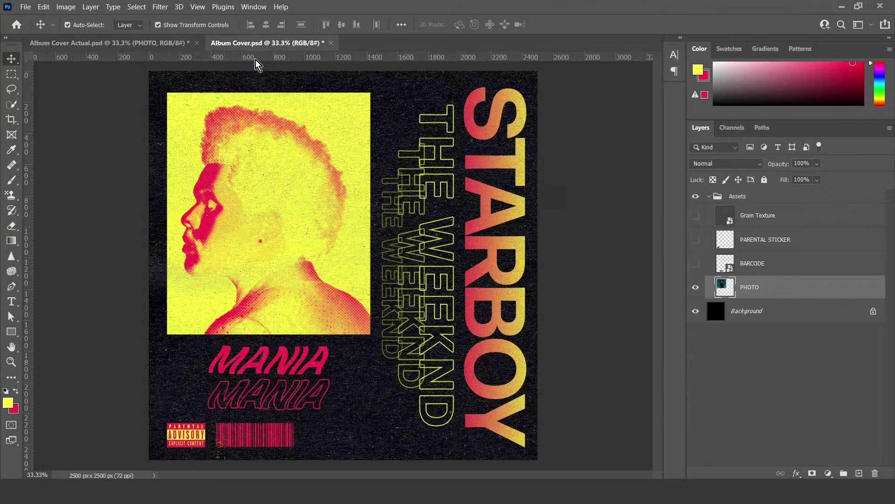
pyautogui.moveTo(279, 248); pyautogui.dragTo(169, 82)
pyautogui.click(267, 42)
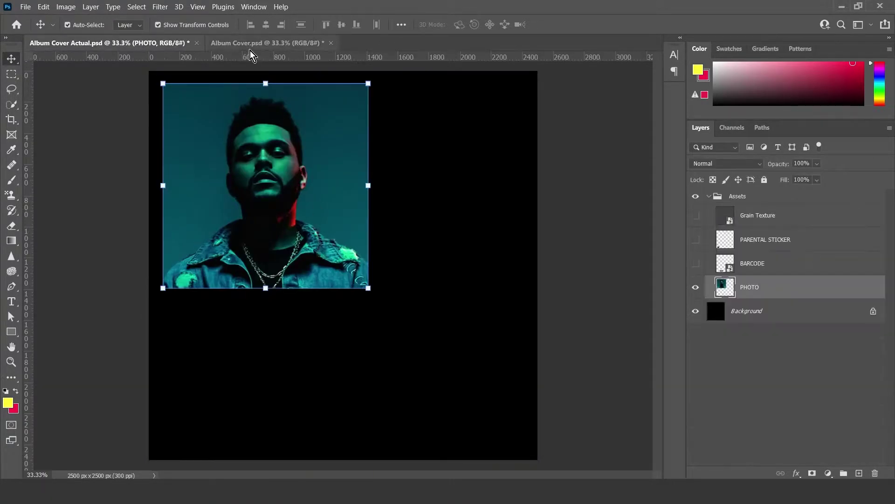
pyautogui.click(161, 42)
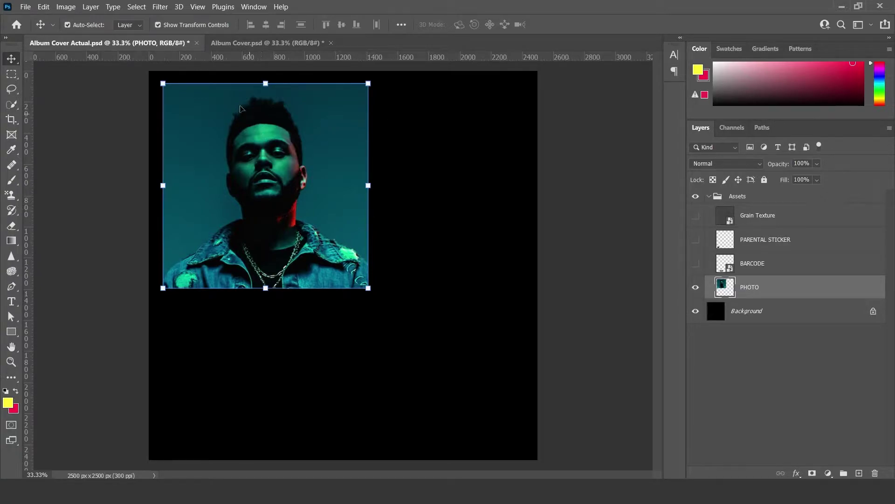
# Open the Filter Gallery's Halftone Pattern filter for the photo and preview it at 50%.
pyautogui.click(160, 7)
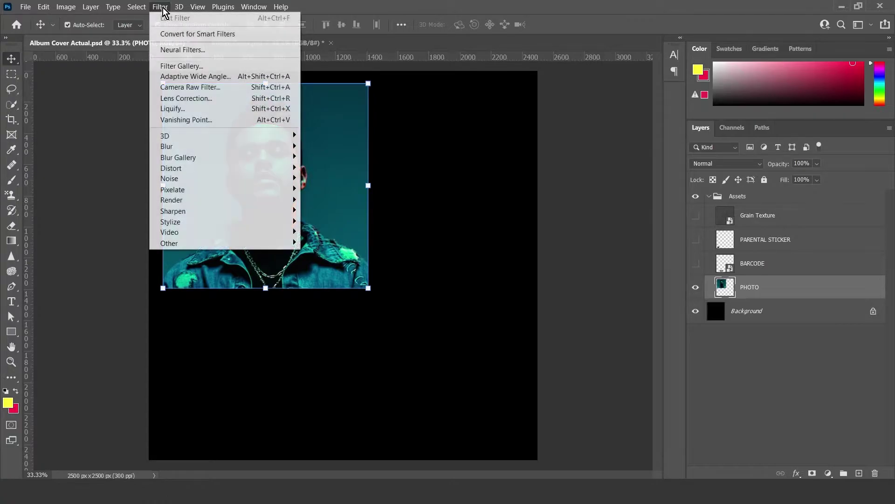
pyautogui.click(192, 70)
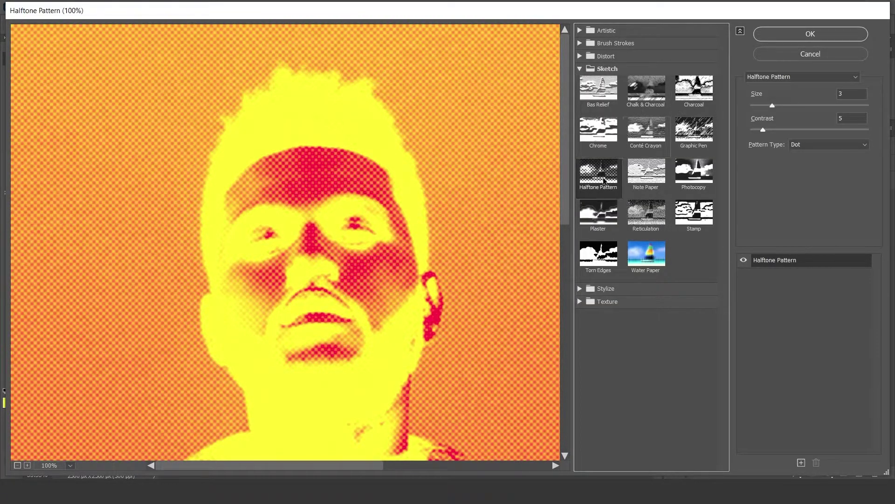
pyautogui.click(17, 465)
pyautogui.click(18, 465)
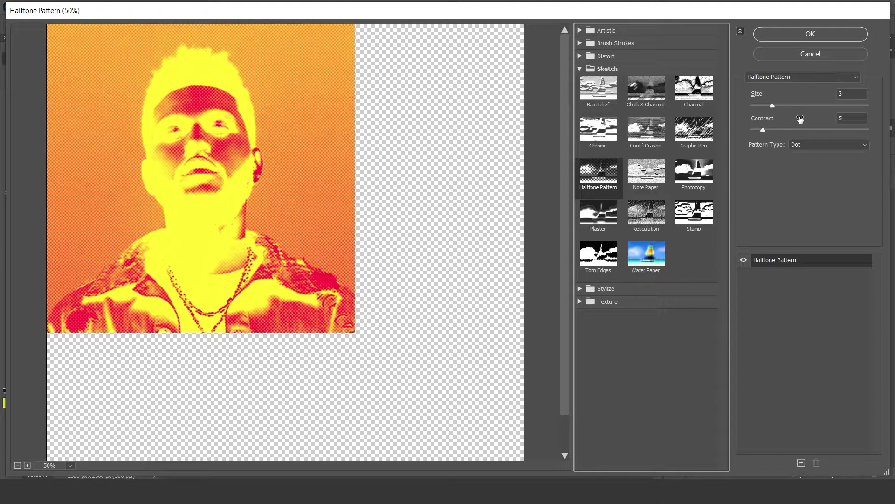
# Apply the Halftone Pattern to the photo with Size 2, Contrast 7 and the Dot pattern type, and deselect the layer.
pyautogui.click(816, 145)
pyautogui.click(777, 169)
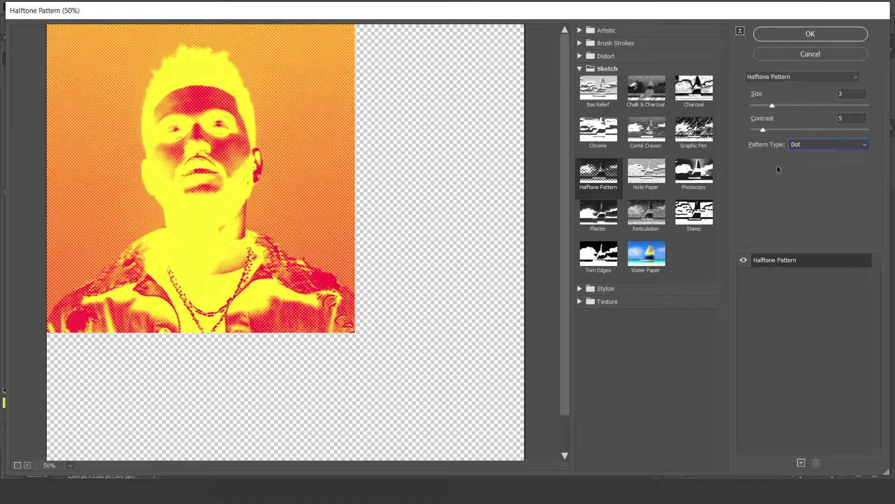
pyautogui.click(758, 130)
pyautogui.moveTo(757, 129); pyautogui.dragTo(755, 110)
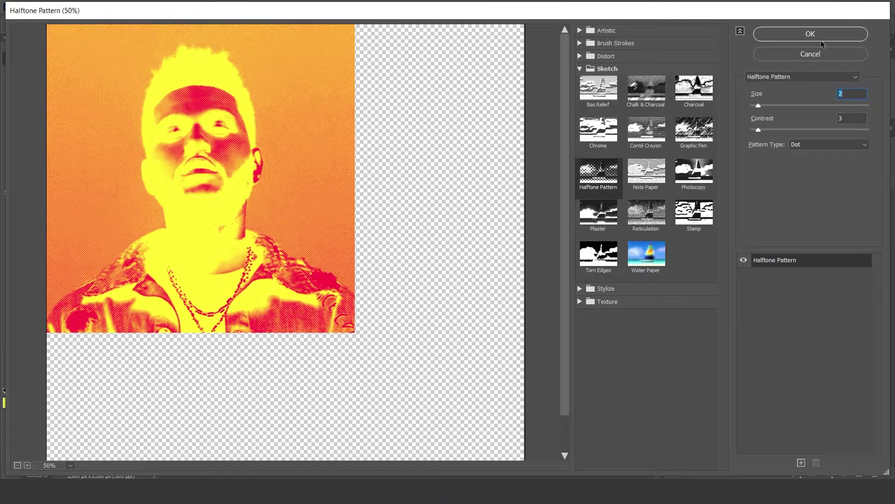
pyautogui.moveTo(758, 130)
pyautogui.mouseDown()
pyautogui.moveTo(775, 130)
pyautogui.moveTo(767, 131)
pyautogui.mouseUp()
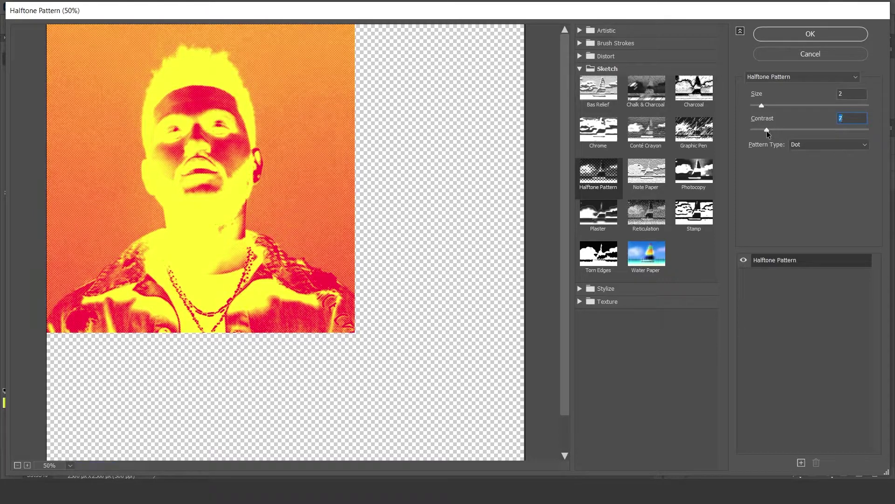
pyautogui.click(808, 34)
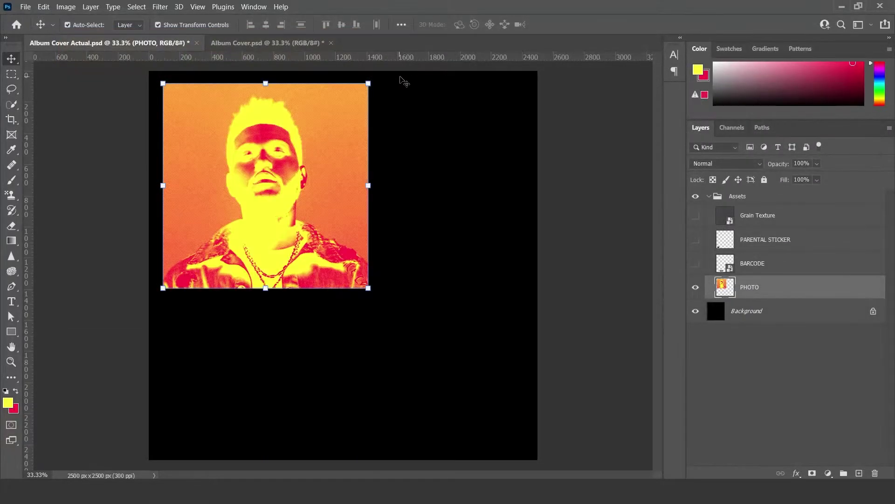
pyautogui.click(612, 245)
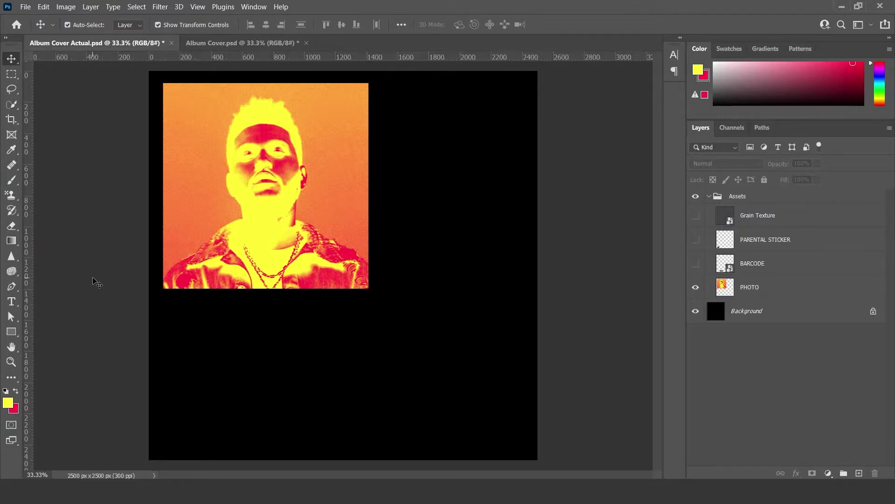
# Create a text box spanning the canvas's full width in its upper half and enter "starboy".
pyautogui.click(10, 304)
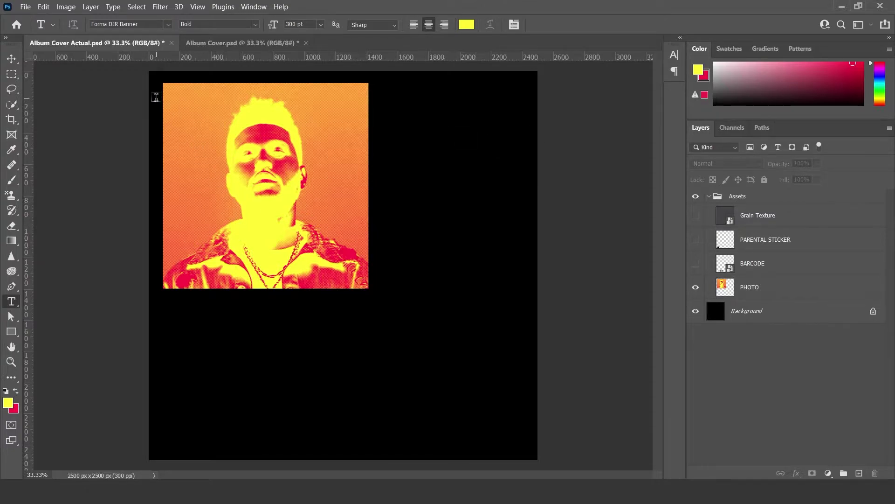
pyautogui.moveTo(150, 99); pyautogui.dragTo(537, 259)
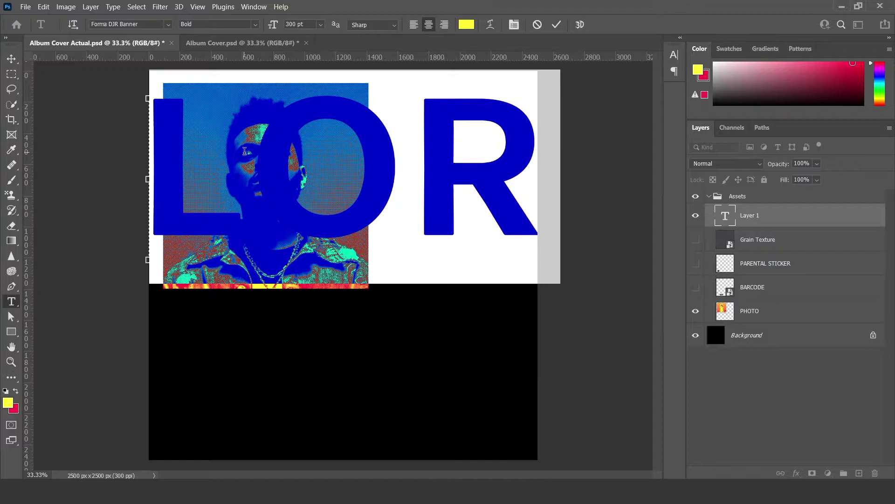
pyautogui.write('STA')
pyautogui.hotkey('alt', 'Right')
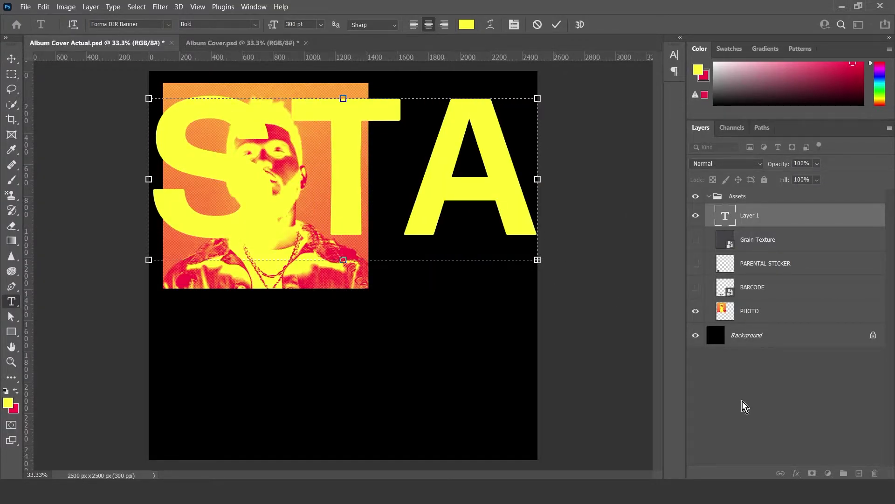
pyautogui.click(731, 221)
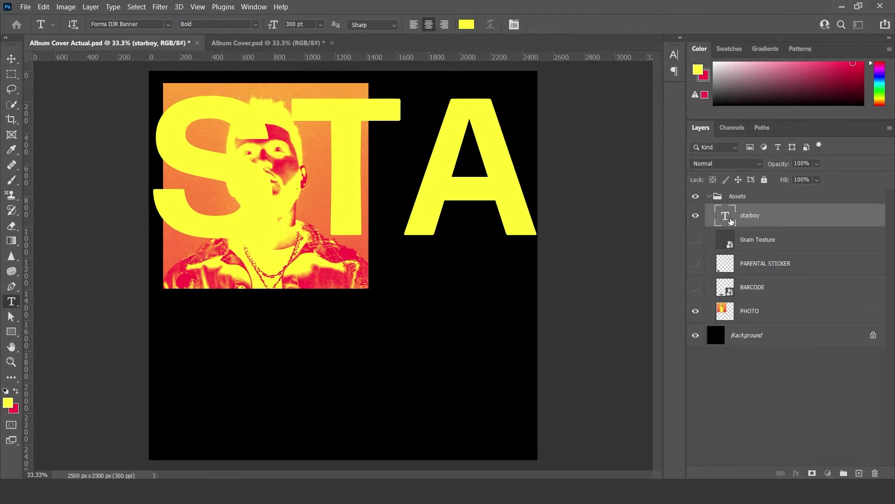
# Set the starboy text's font size to 150 pt.
pyautogui.doubleClick(731, 221)
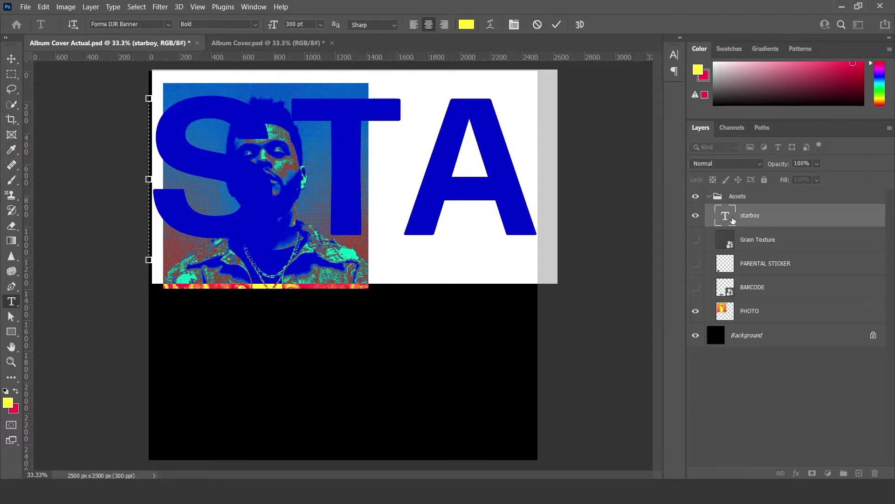
pyautogui.click(321, 25)
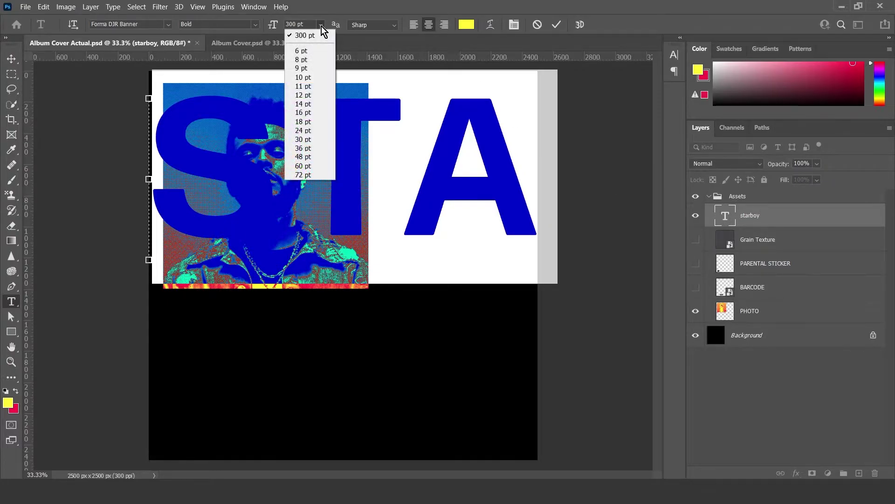
pyautogui.click(321, 25)
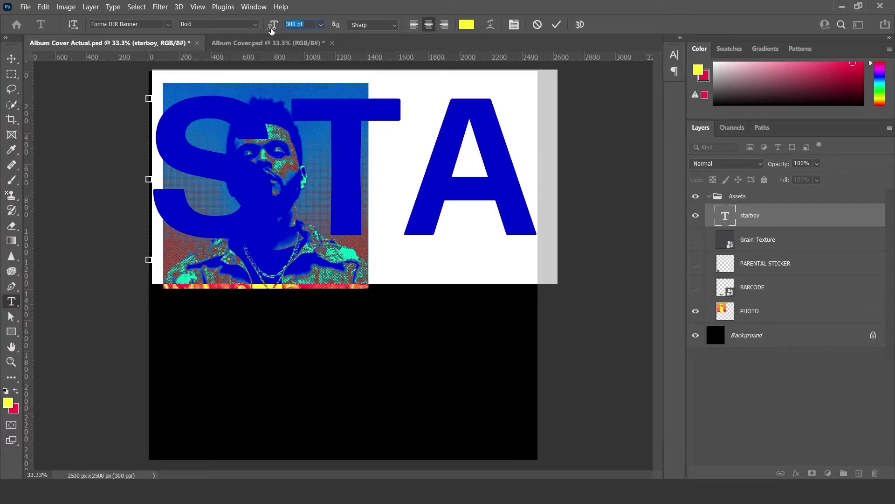
pyautogui.write('150')
pyautogui.press('Return')
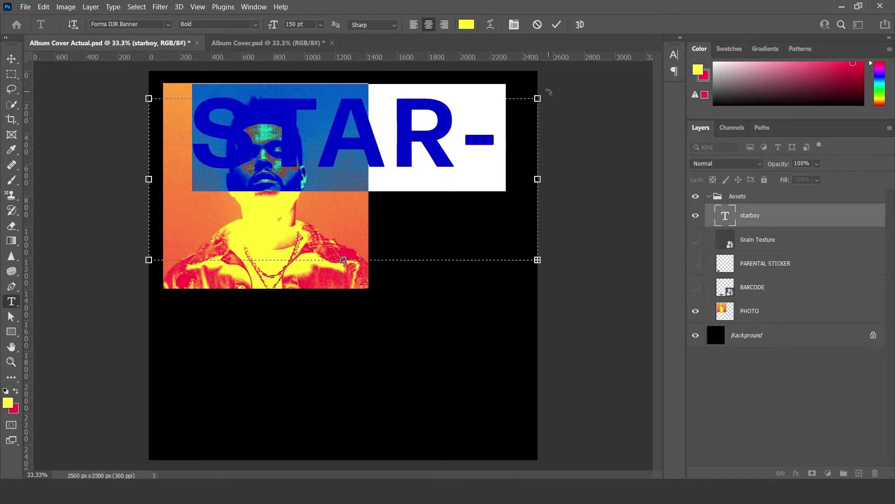
# Rotate the starboy text box 90° clockwise and move it to the canvas's right edge.
pyautogui.moveTo(549, 94); pyautogui.dragTo(550, 100)
pyautogui.moveTo(550, 87); pyautogui.dragTo(424, 342)
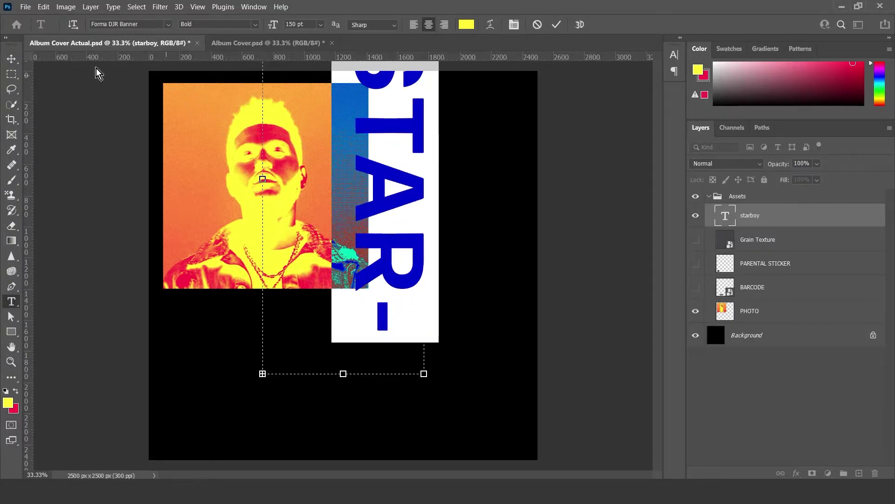
pyautogui.click(11, 58)
pyautogui.moveTo(418, 125); pyautogui.dragTo(516, 168)
# Extend the rotated starboy text box down to the canvas's bottom edge.
pyautogui.rightClick(6, 303)
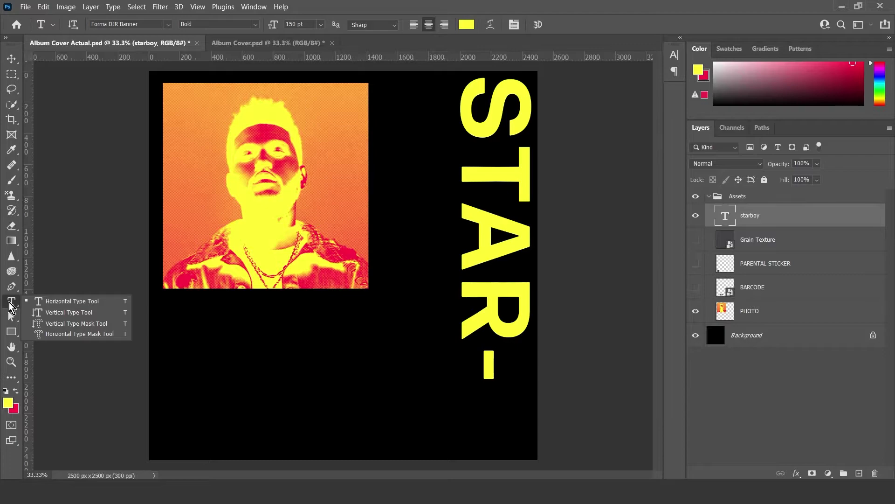
pyautogui.click(522, 316)
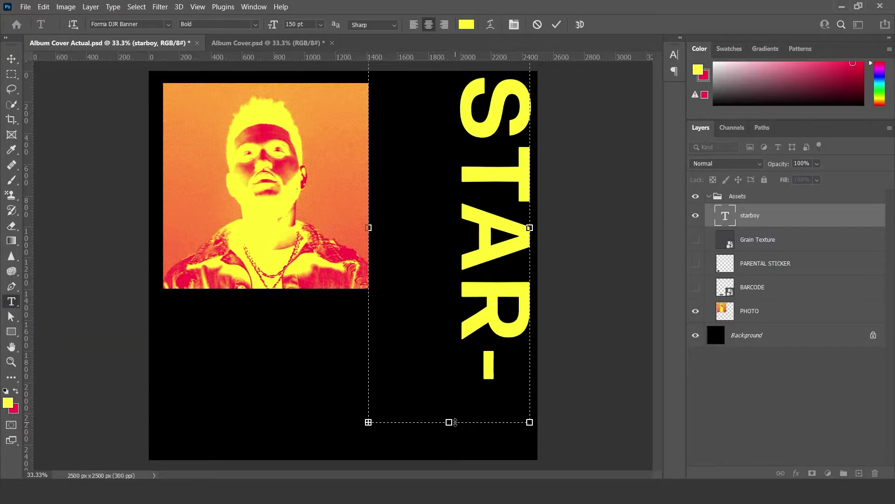
pyautogui.moveTo(448, 424); pyautogui.dragTo(448, 460)
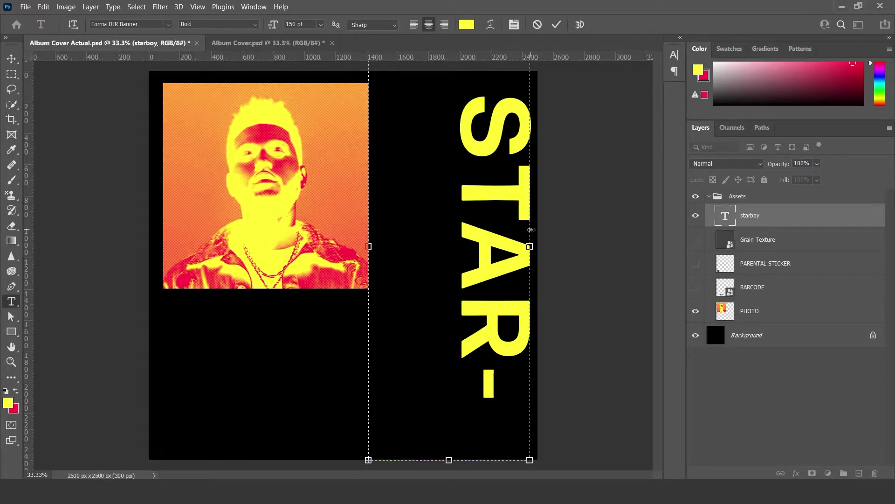
# Set the starboy text's font size to 130 pt.
pyautogui.doubleClick(724, 223)
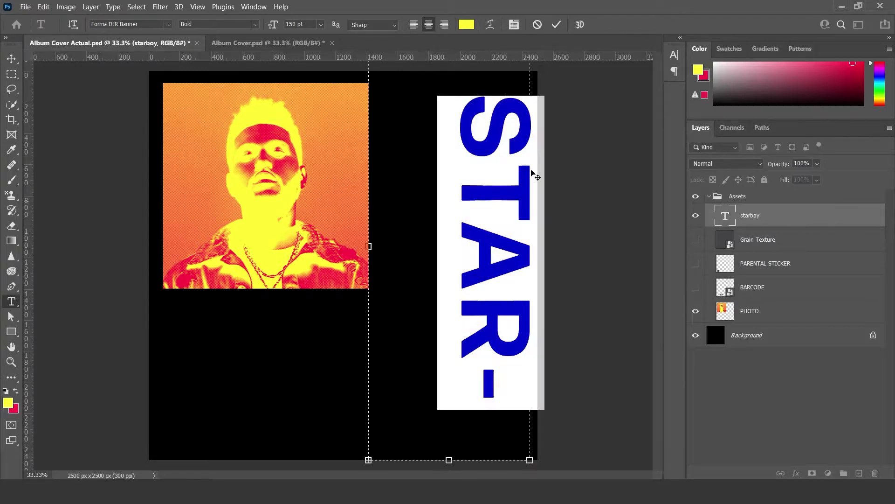
pyautogui.click(303, 24)
pyautogui.write('130')
pyautogui.click(557, 24)
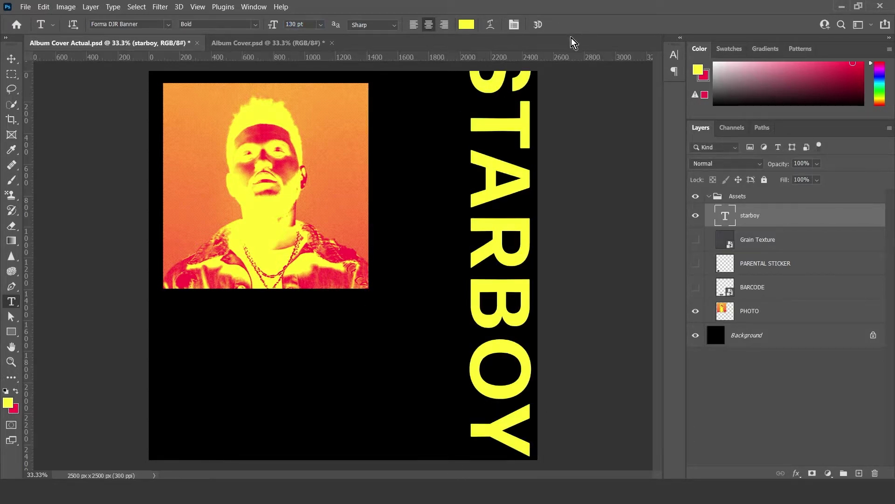
# Set the starboy text's font size to 120 pt.
pyautogui.doubleClick(725, 216)
pyautogui.click(292, 25)
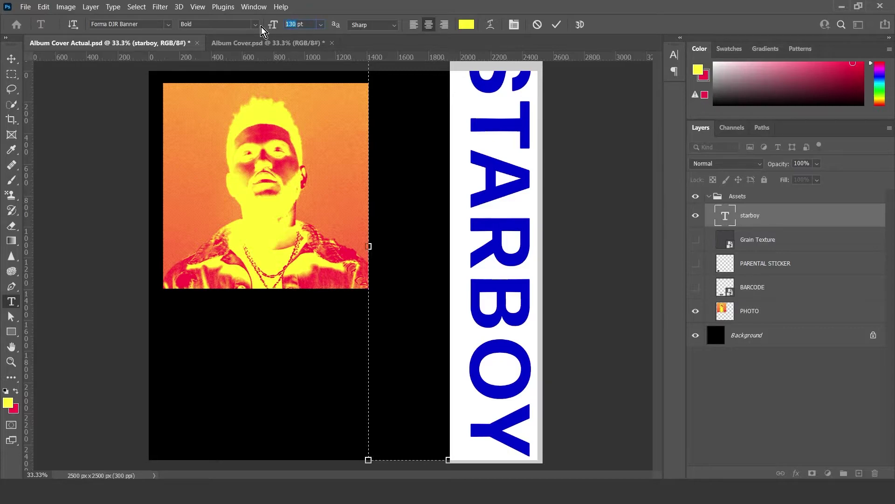
pyautogui.write('120')
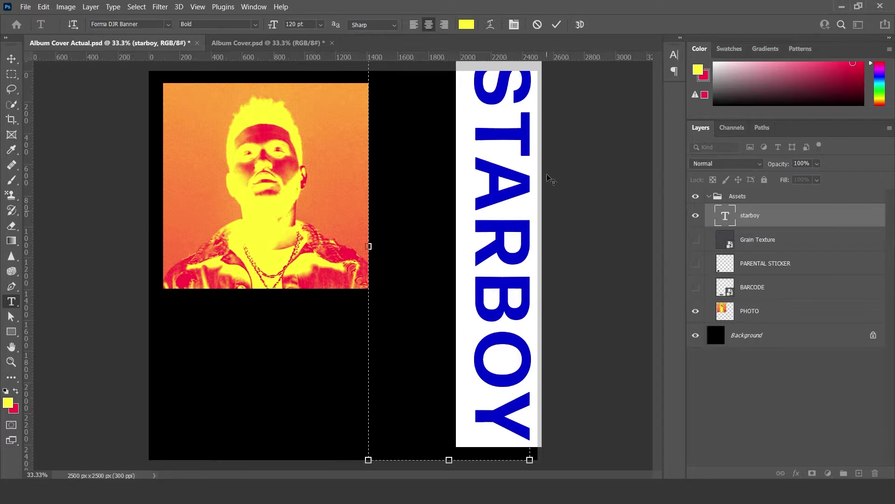
# Set the starboy text's tracking to 60 and commit the text edit.
pyautogui.click(514, 25)
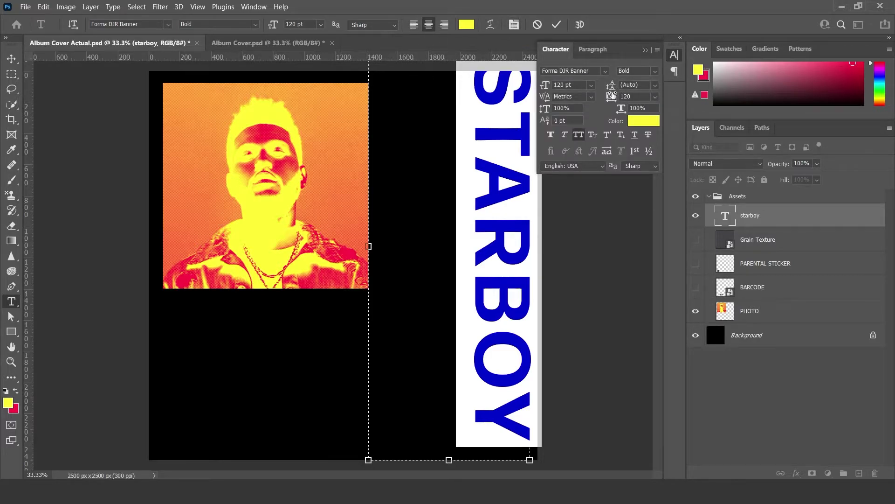
pyautogui.moveTo(612, 96); pyautogui.dragTo(610, 96)
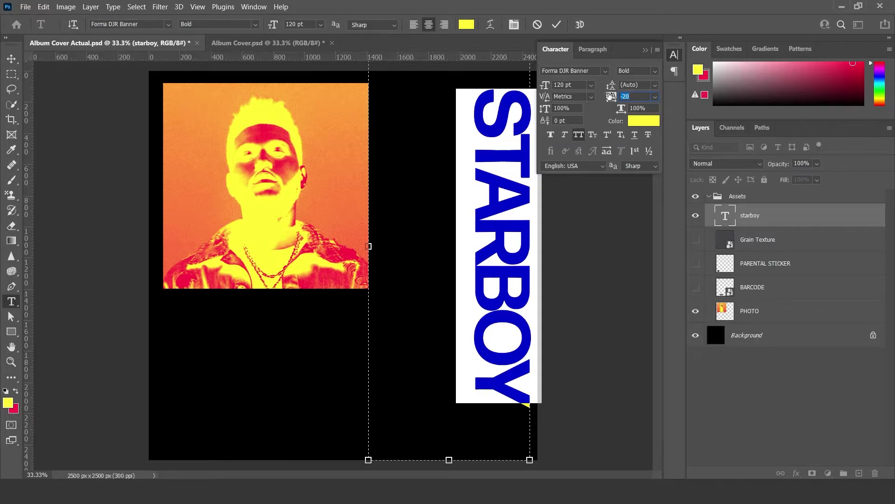
pyautogui.moveTo(610, 96); pyautogui.dragTo(612, 96)
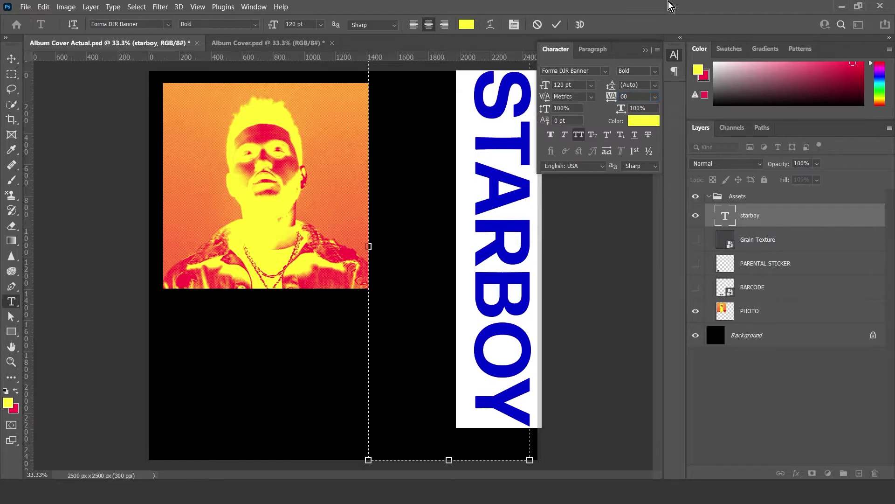
pyautogui.click(556, 23)
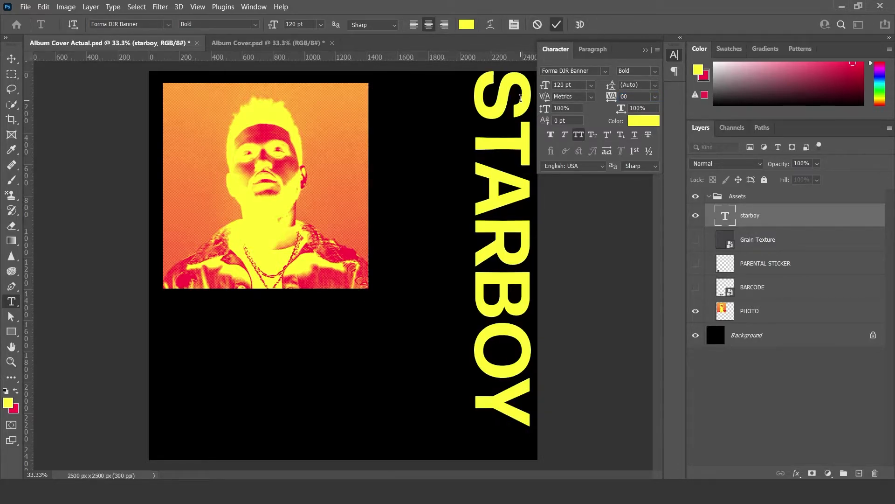
# Move the STARBOY text down to centre it vertically along the canvas's right edge, and deselect the layer.
pyautogui.click(12, 58)
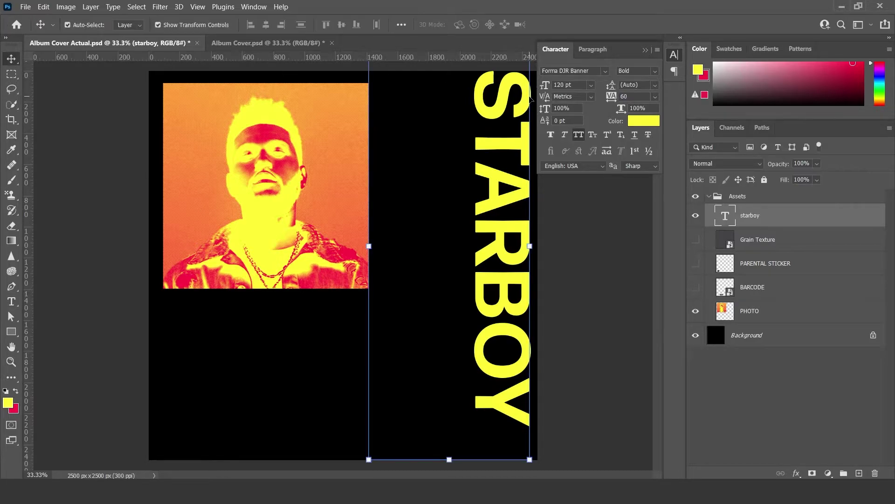
pyautogui.moveTo(530, 99); pyautogui.dragTo(522, 119)
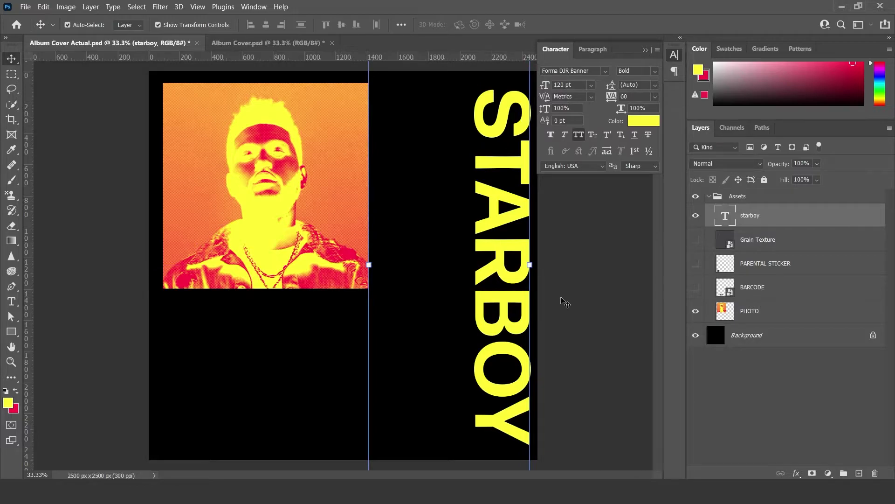
pyautogui.moveTo(524, 273); pyautogui.dragTo(523, 272)
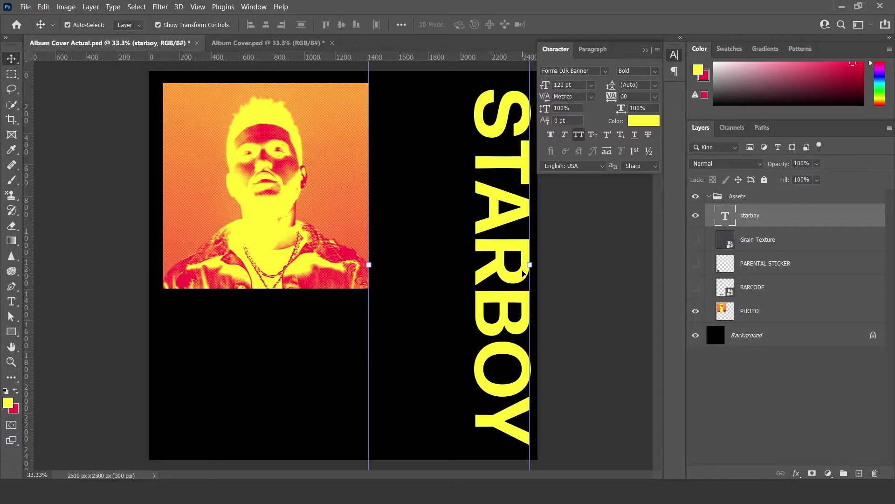
pyautogui.click(575, 268)
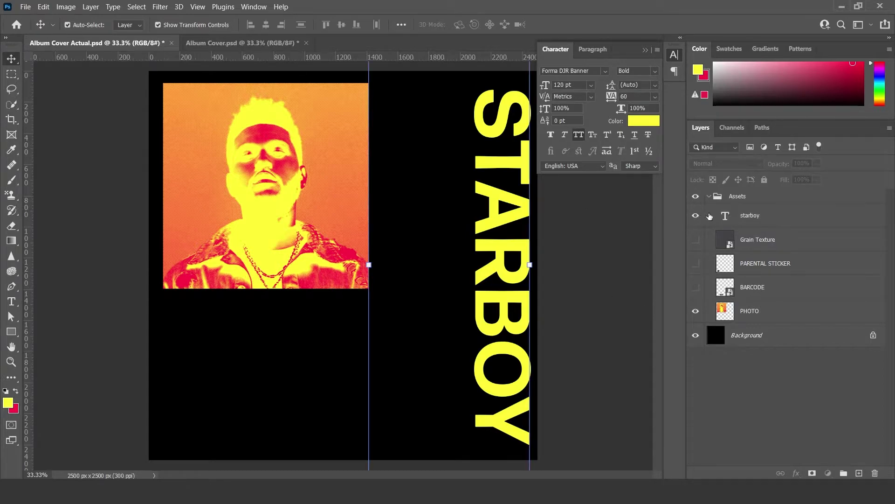
# Move the starboy text layer out of the Assets group to directly above the Background layer.
pyautogui.doubleClick(725, 215)
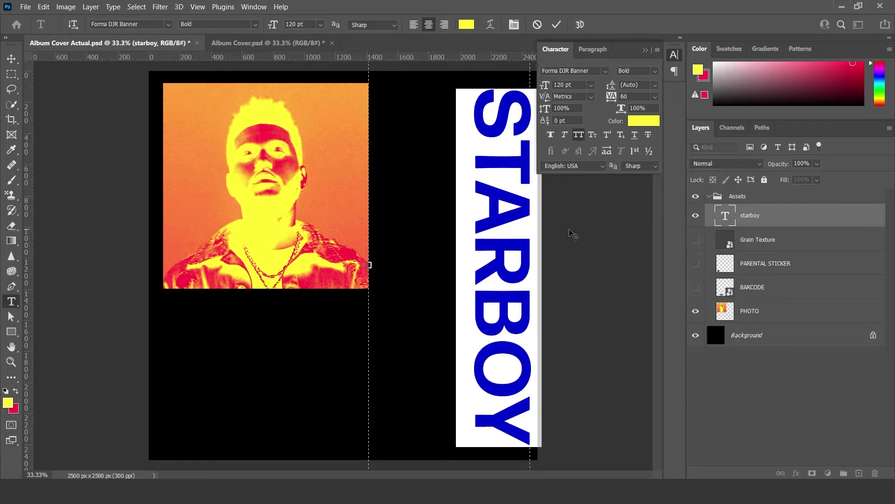
pyautogui.hotkey('ctrl', 'Return')
pyautogui.press('v')
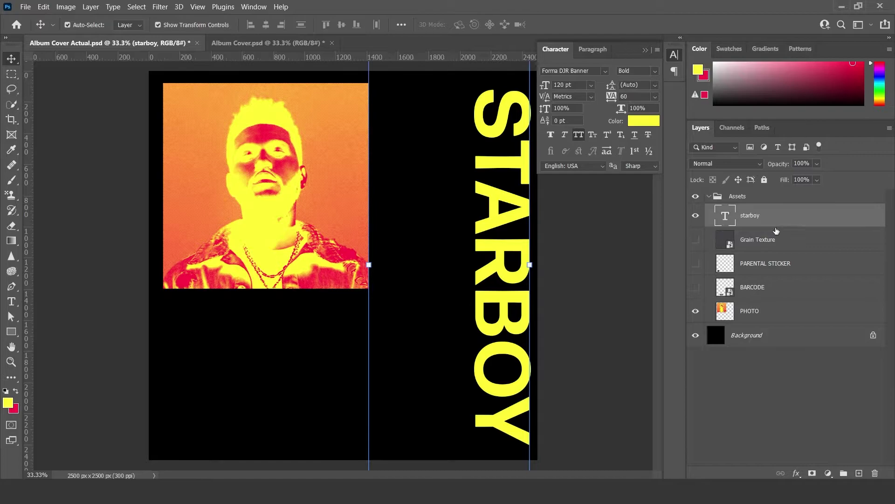
pyautogui.moveTo(771, 224); pyautogui.dragTo(774, 322)
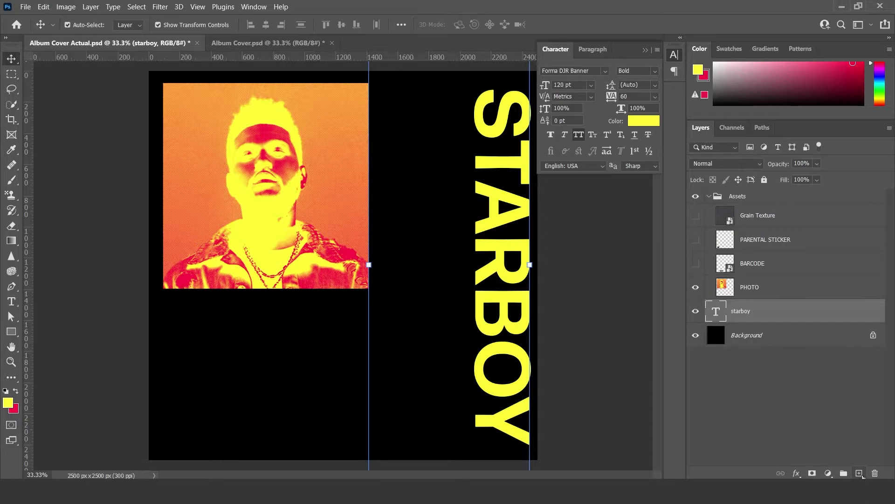
# Create a new layer above the starboy text and load the text's letter shapes as a selection.
pyautogui.click(860, 473)
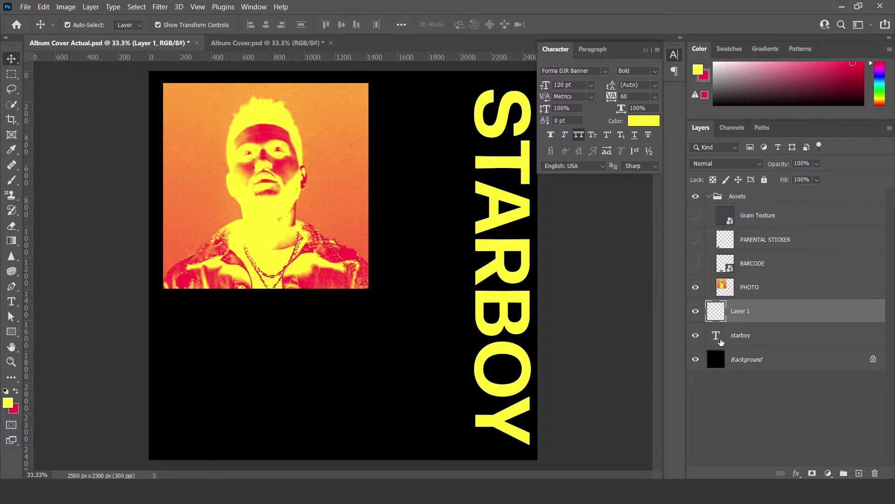
pyautogui.press('ctrl')
pyautogui.keyDown('ctrl'); pyautogui.click(717, 338); pyautogui.keyUp('ctrl')
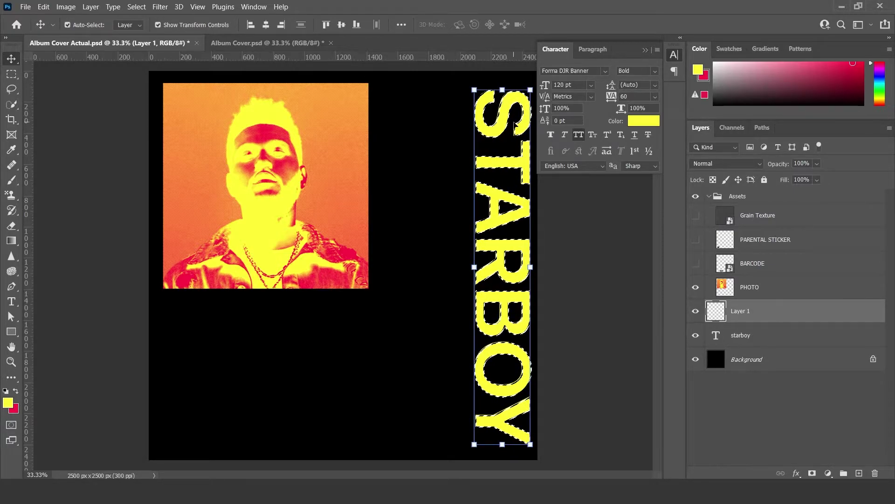
pyautogui.moveTo(495, 106); pyautogui.dragTo(570, 244)
pyautogui.scroll(-5, 570, 244)
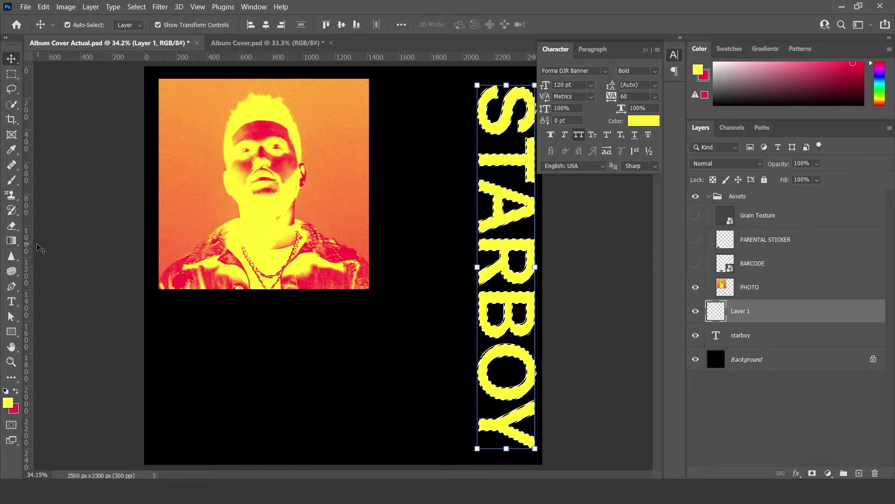
# Fill the letter selection on Layer 1 with the Basics foreground-to-background gradient, yellow at the letters' right side to red at their left, and deselect.
pyautogui.click(10, 242)
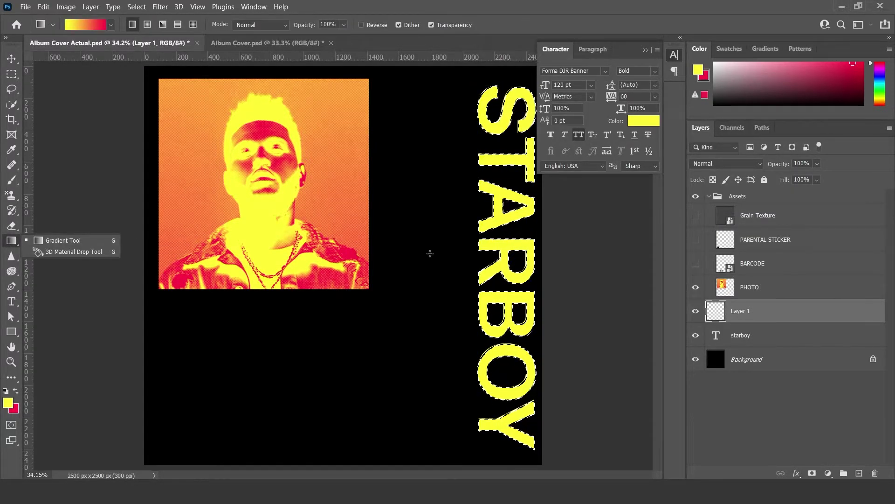
pyautogui.click(111, 25)
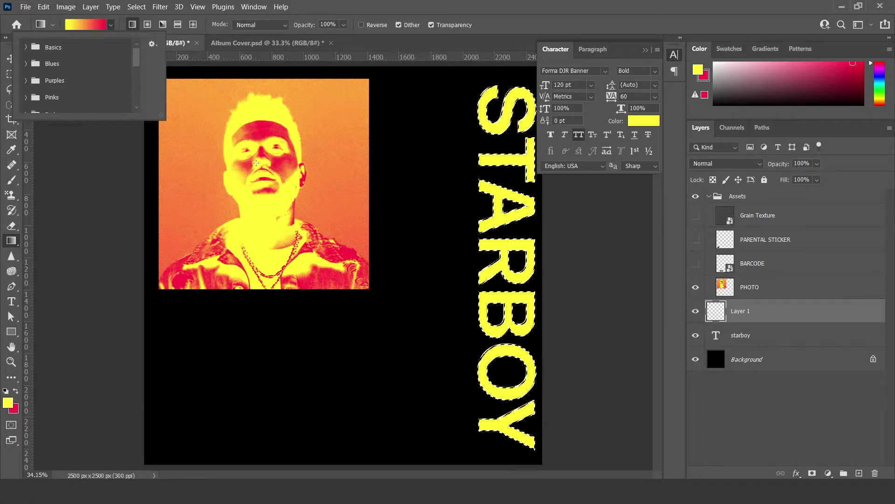
pyautogui.click(26, 47)
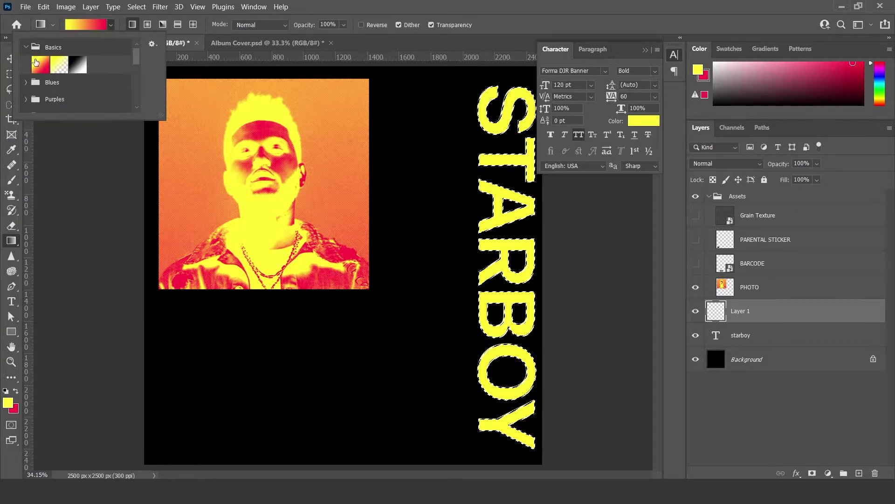
pyautogui.click(36, 62)
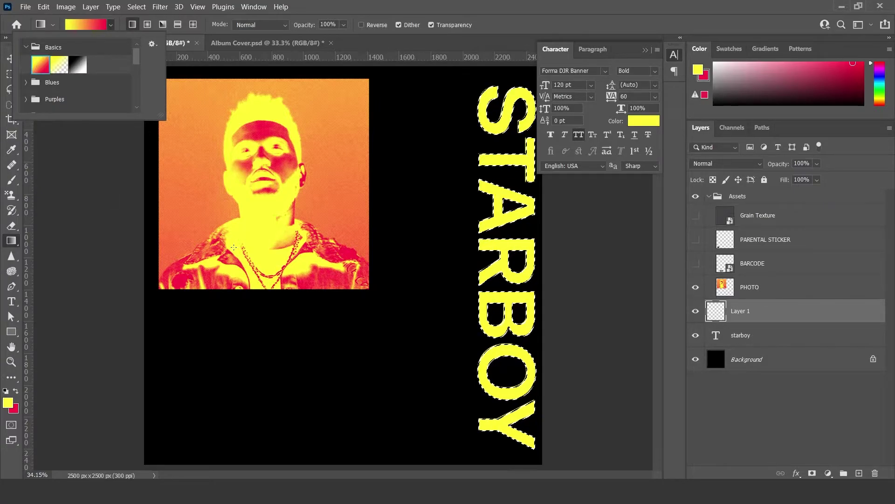
pyautogui.click(373, 93)
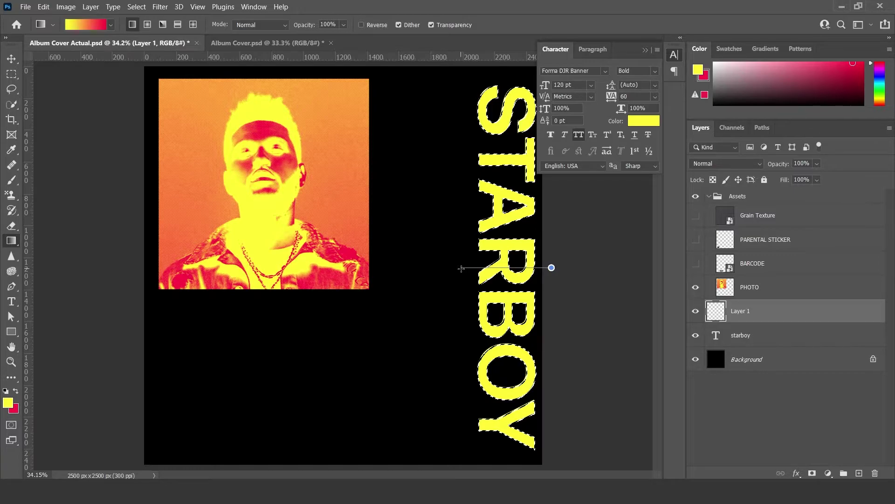
pyautogui.moveTo(462, 269); pyautogui.dragTo(461, 268)
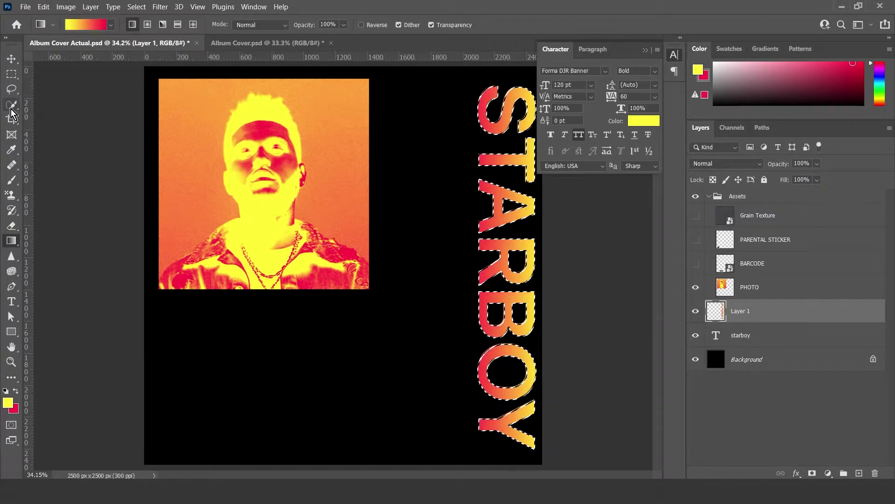
pyautogui.click(13, 91)
pyautogui.hotkey('ctrl', 'd')
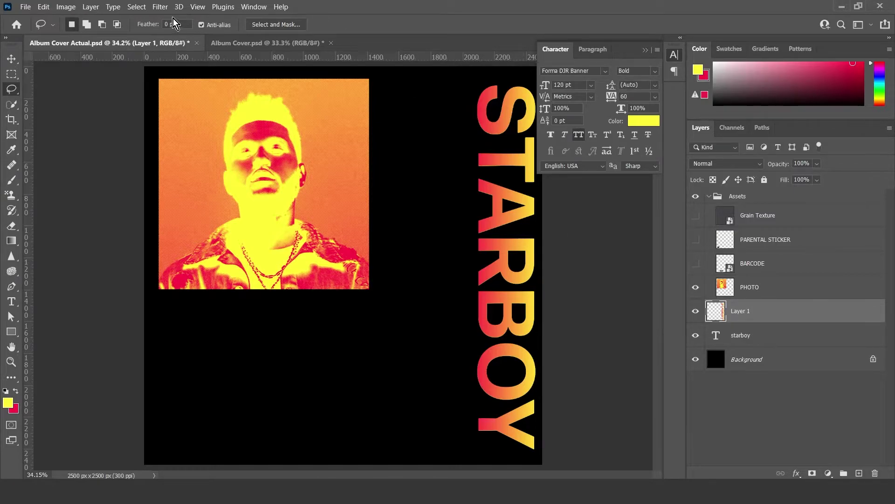
# Add Gaussian noise of 14.41% to the gradient lettering on Layer 1, and select the starboy text layer.
pyautogui.click(160, 7)
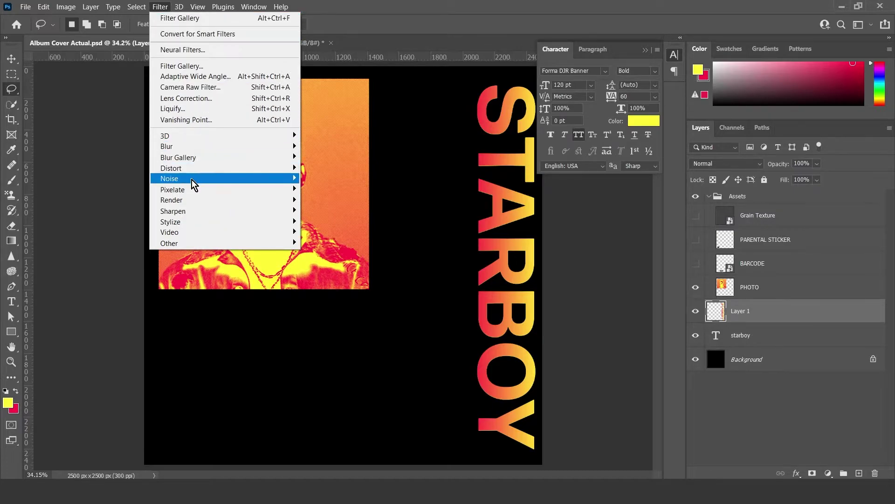
pyautogui.moveTo(191, 180)
pyautogui.click(326, 179)
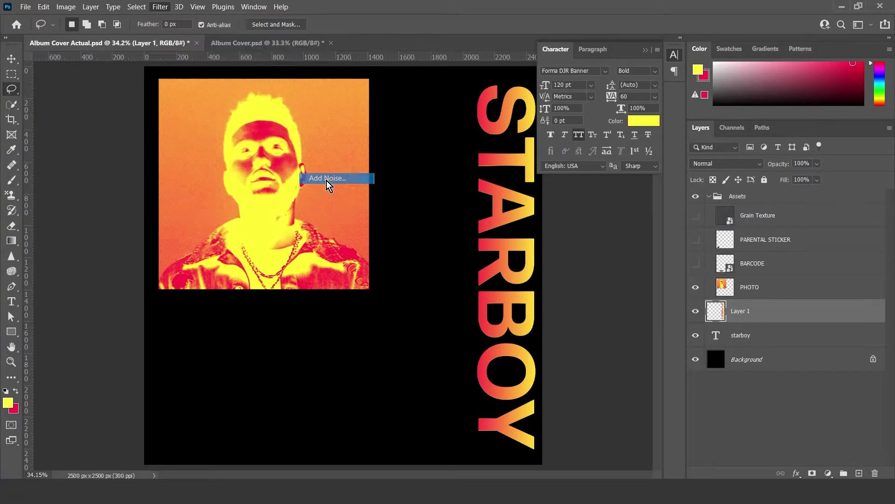
pyautogui.moveTo(597, 75); pyautogui.dragTo(752, 90)
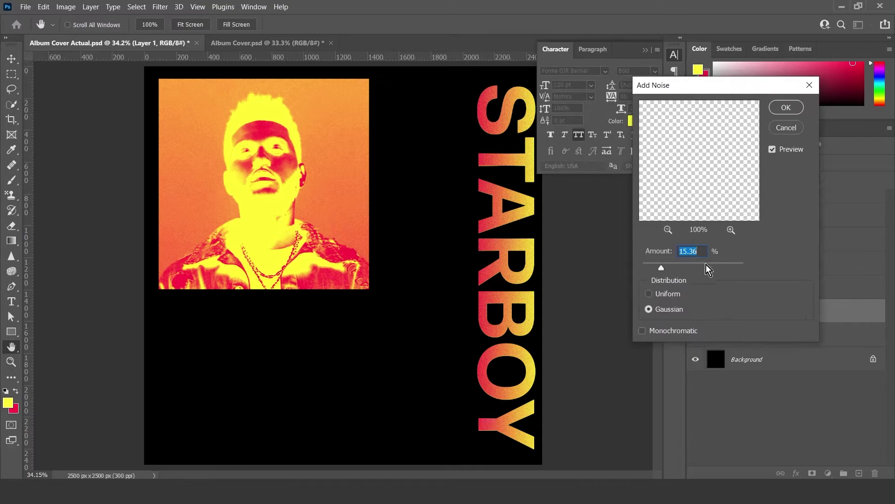
pyautogui.moveTo(662, 270)
pyautogui.mouseDown()
pyautogui.moveTo(654, 267)
pyautogui.moveTo(662, 267)
pyautogui.mouseUp()
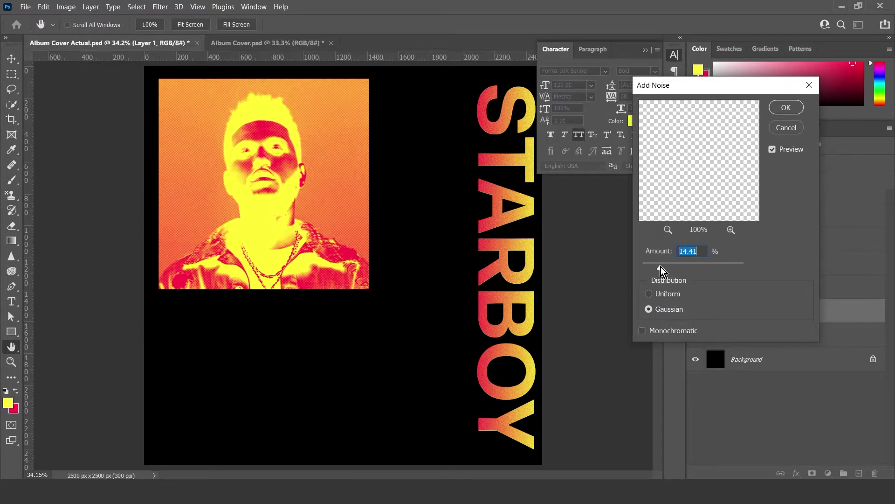
pyautogui.click(787, 108)
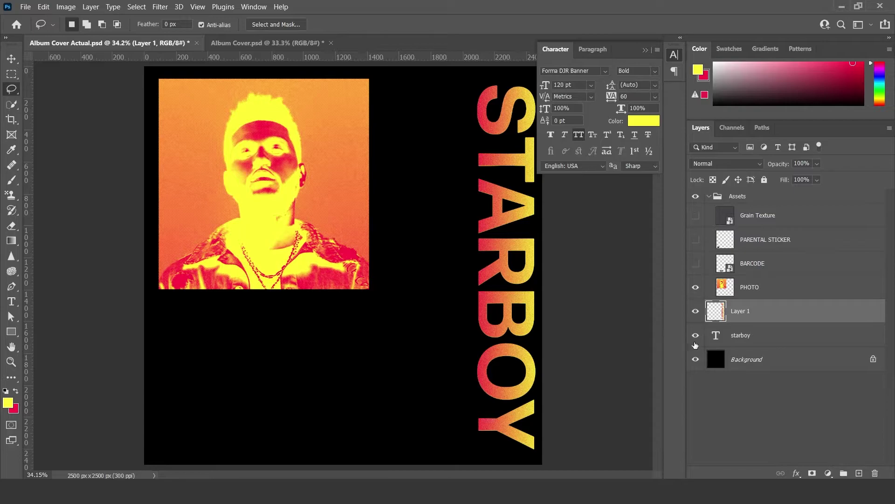
pyautogui.click(725, 333)
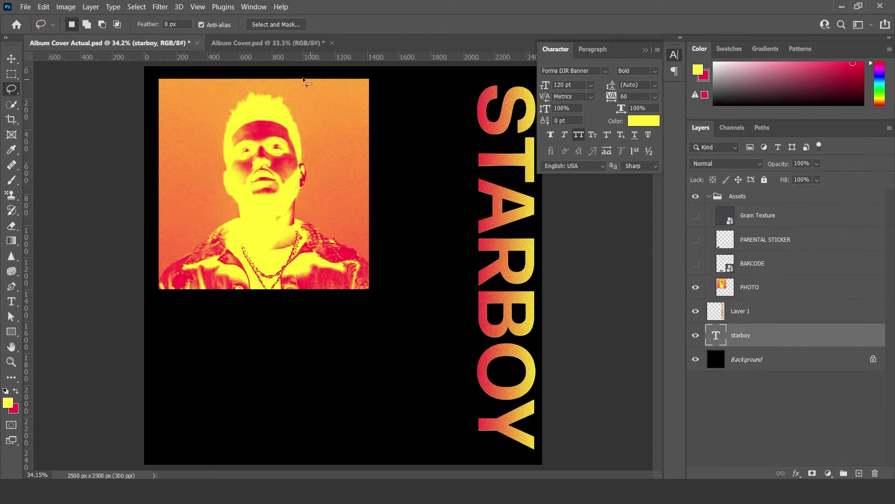
# Make Layer 1 visible again and move the yellow starboy text left, clear of the gradient lettering.
pyautogui.click(255, 45)
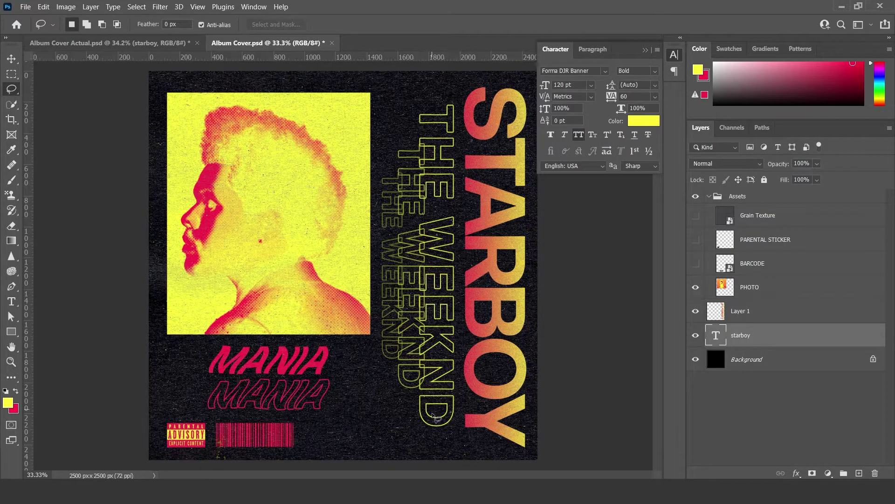
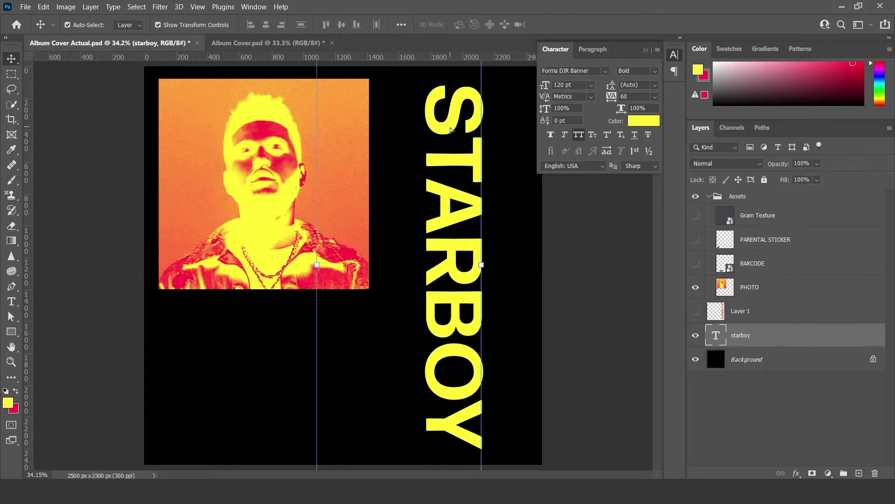
pyautogui.click(696, 311)
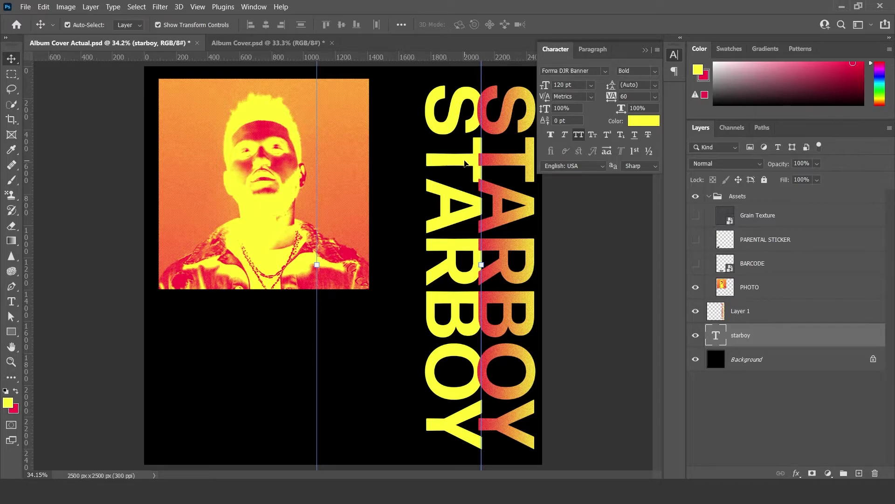
pyautogui.moveTo(465, 163); pyautogui.dragTo(451, 163)
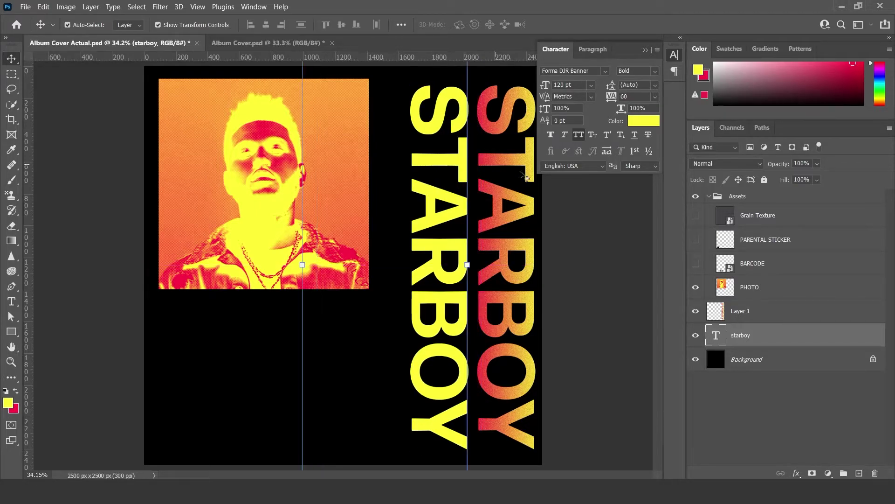
# Replace the wording of the yellow starboy text layer with "the weeknd".
pyautogui.doubleClick(718, 337)
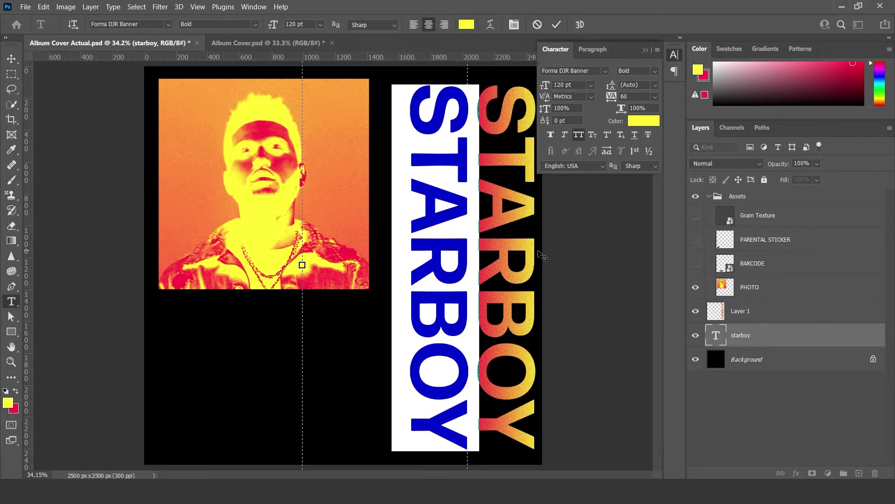
pyautogui.write('the week')
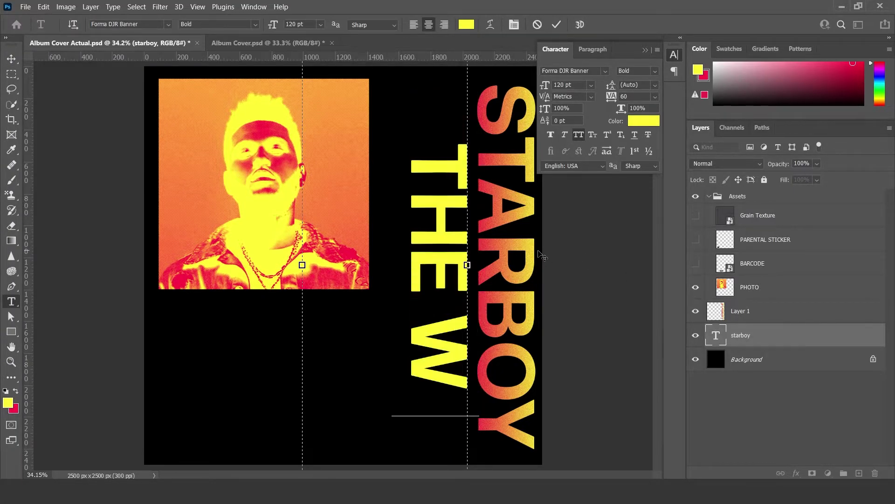
pyautogui.write('nd')
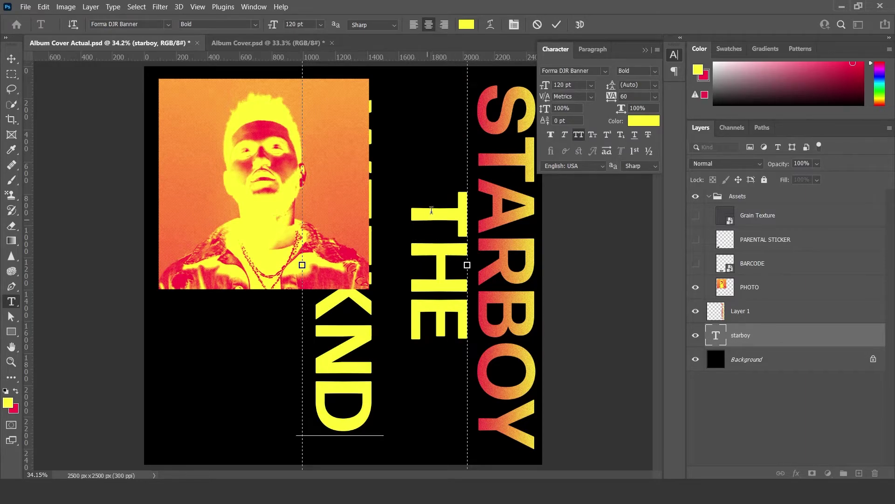
# Set all of the "the weeknd" text to 60 pt and commit the edit.
pyautogui.moveTo(430, 211); pyautogui.dragTo(386, 441)
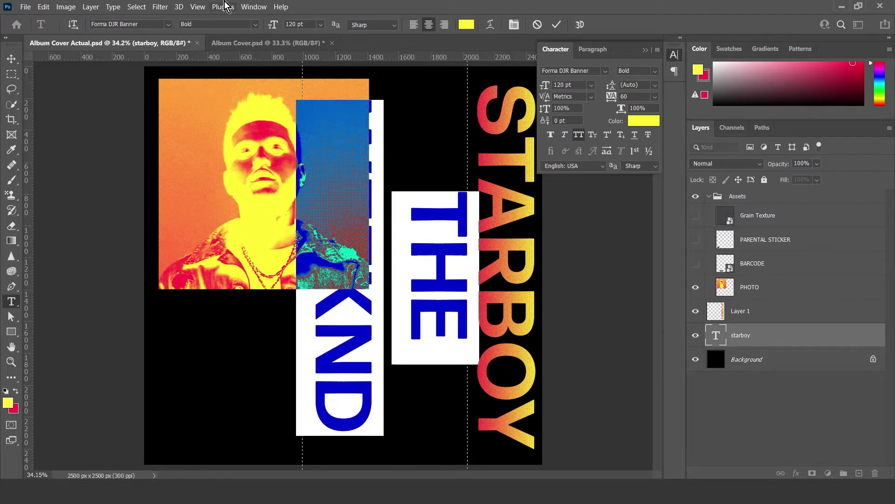
pyautogui.click(305, 25)
pyautogui.write('60')
pyautogui.press('Return')
pyautogui.click(557, 25)
pyautogui.press('v')
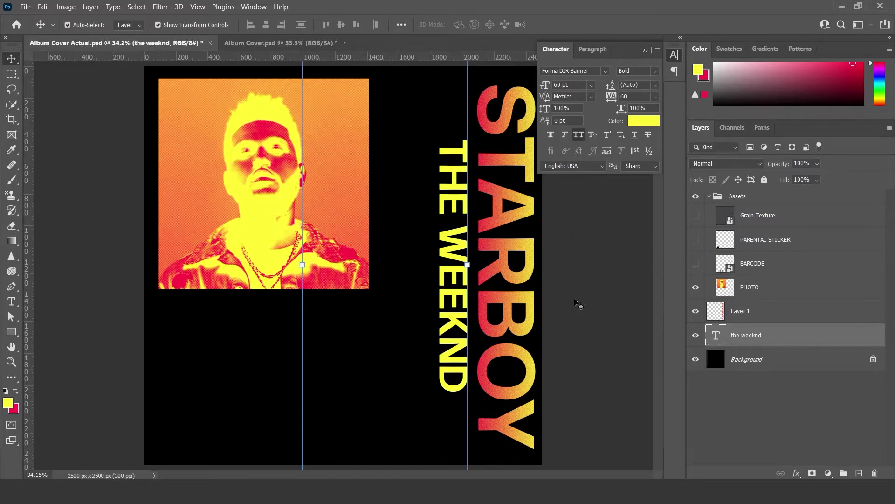
# Add a Stroke layer style with a size of 6 px to the weeknd text layer.
pyautogui.doubleClick(801, 337)
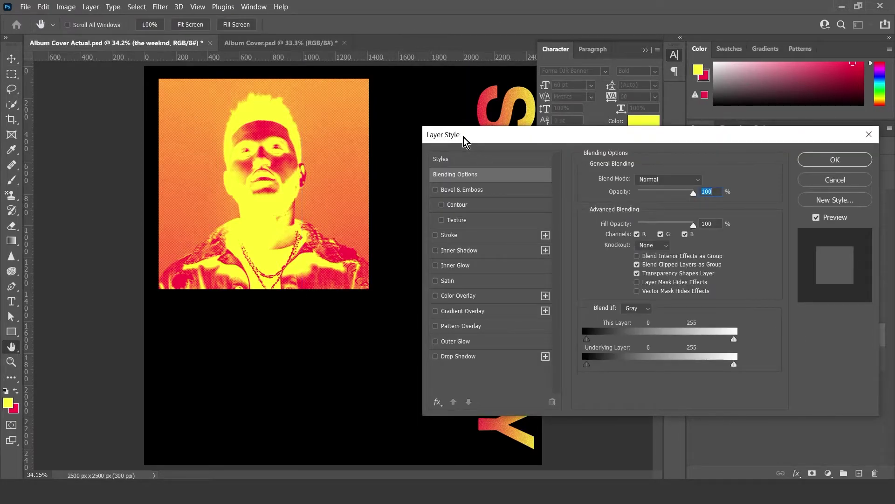
pyautogui.moveTo(462, 137); pyautogui.dragTo(396, 135)
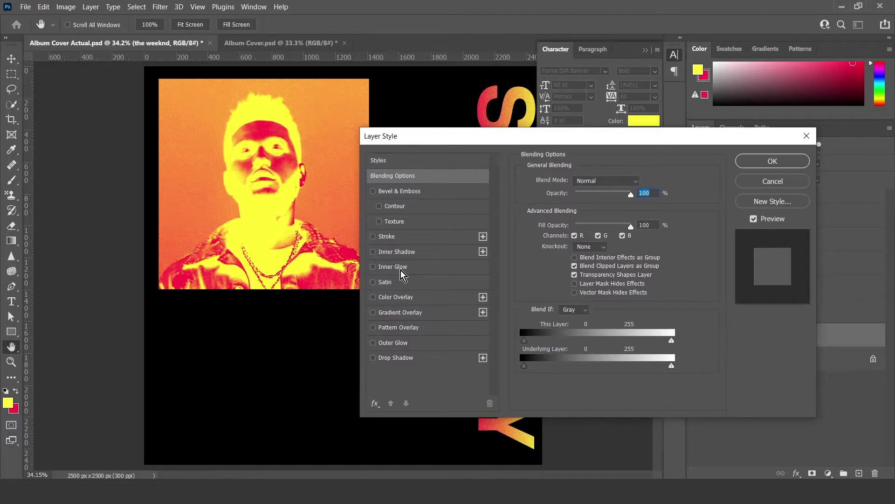
pyautogui.click(391, 238)
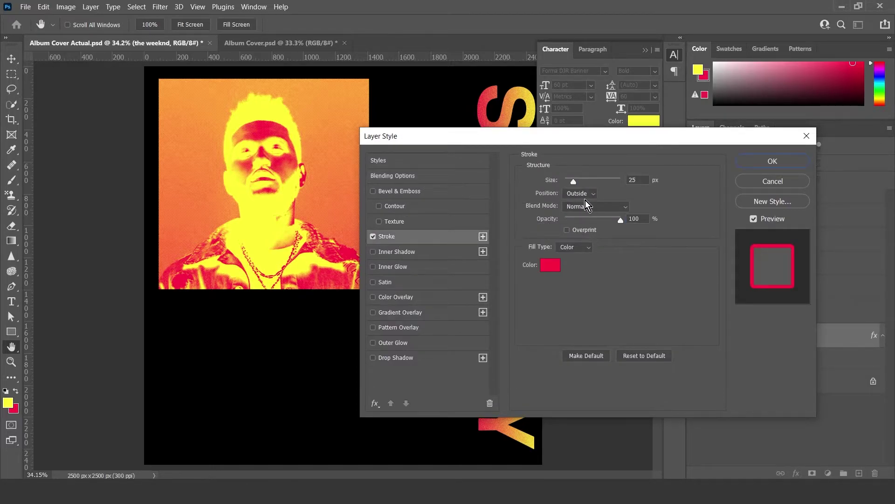
pyautogui.moveTo(551, 143); pyautogui.dragTo(673, 165)
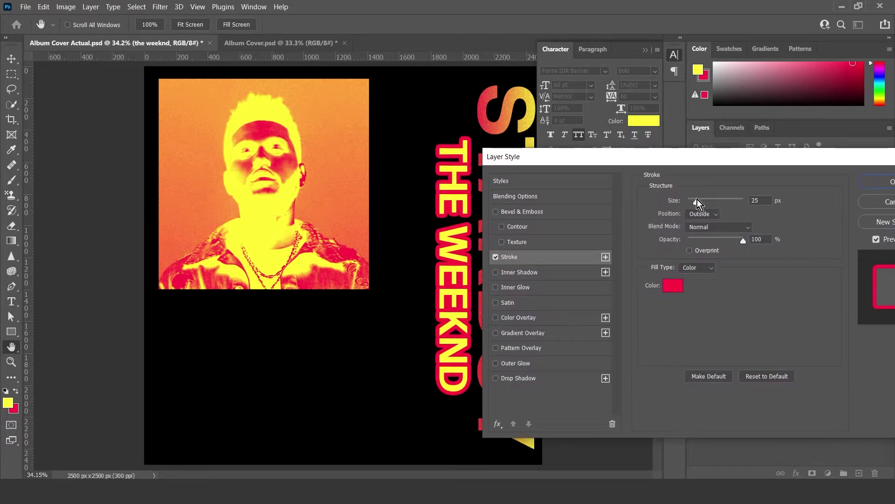
pyautogui.moveTo(697, 200); pyautogui.dragTo(690, 202)
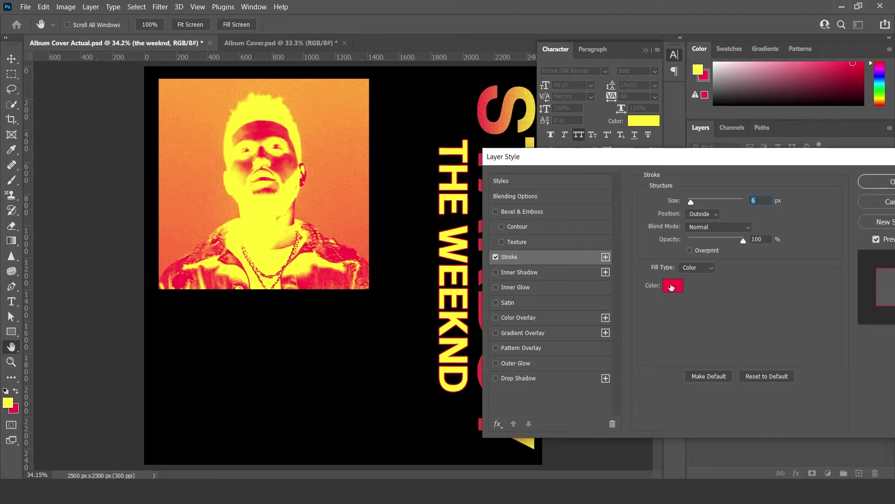
pyautogui.click(870, 184)
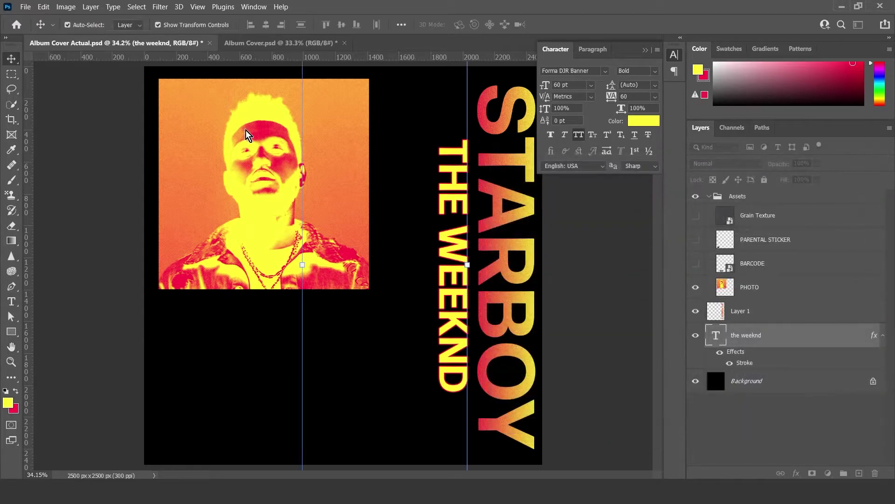
# Change the stroke color of the weeknd layer to the foreground yellow, ffff34, and apply the layer style.
pyautogui.click(269, 41)
pyautogui.click(189, 43)
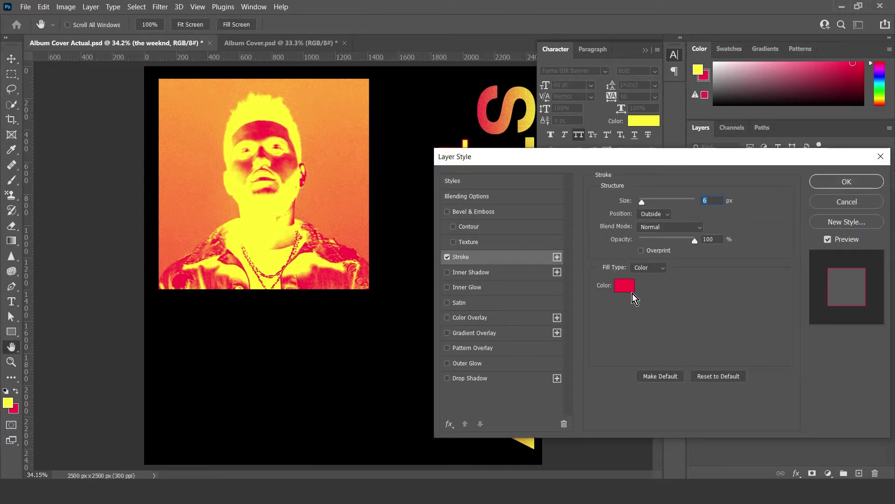
pyautogui.click(626, 286)
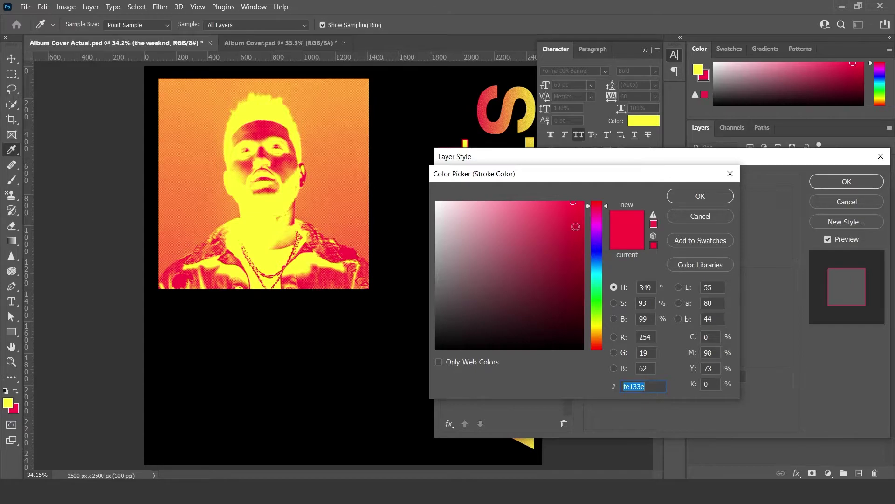
pyautogui.click(704, 217)
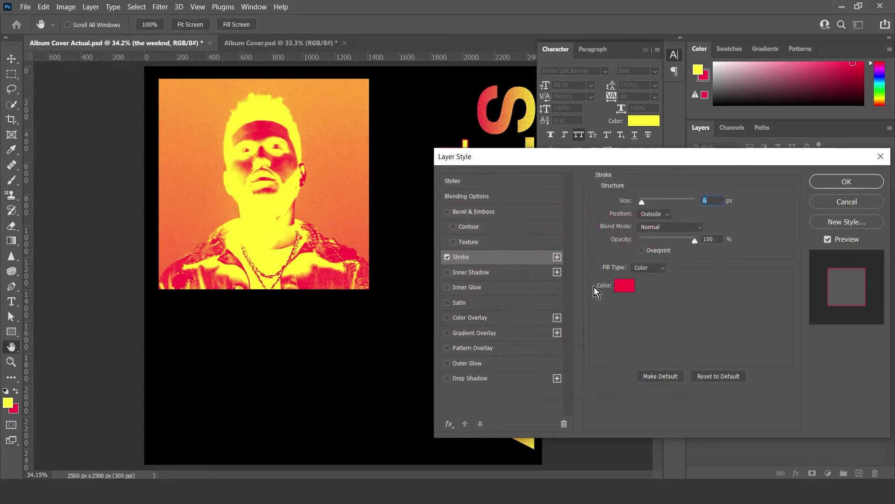
pyautogui.click(626, 287)
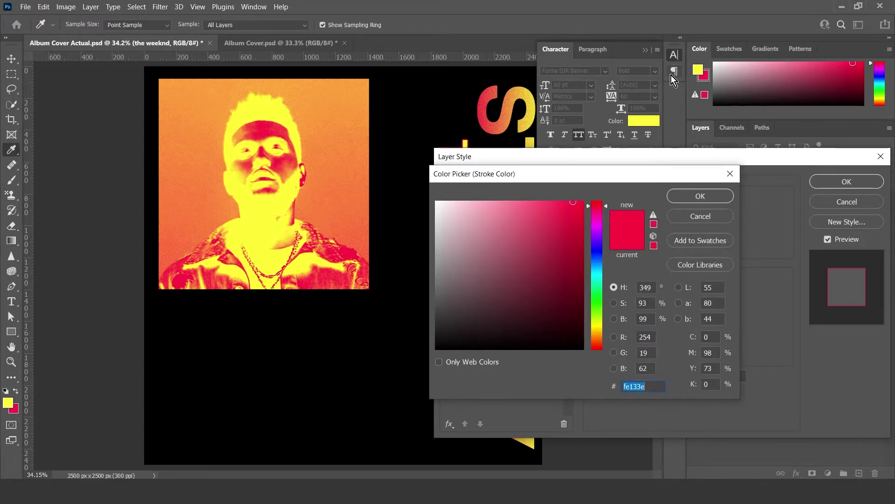
pyautogui.click(700, 66)
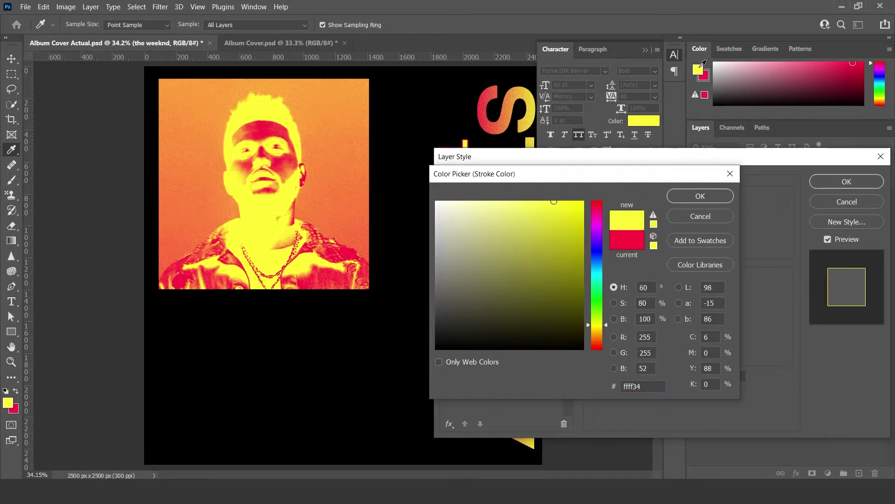
pyautogui.click(708, 195)
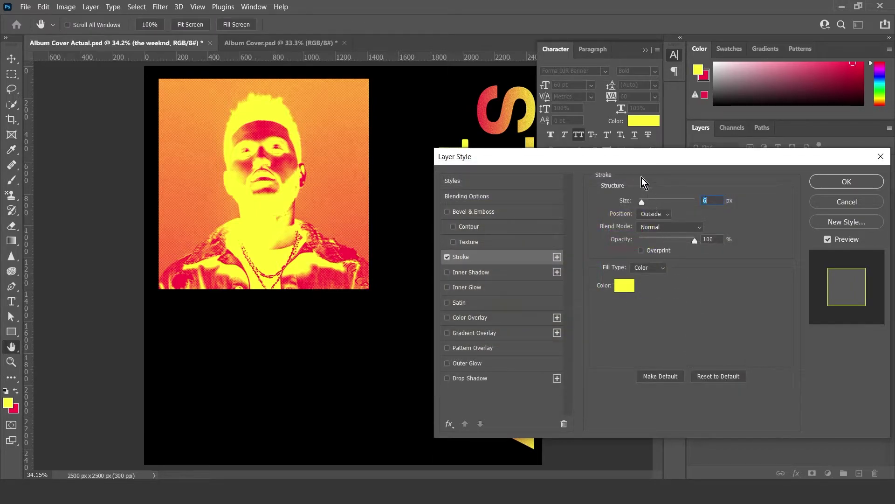
pyautogui.moveTo(617, 156); pyautogui.dragTo(443, 131)
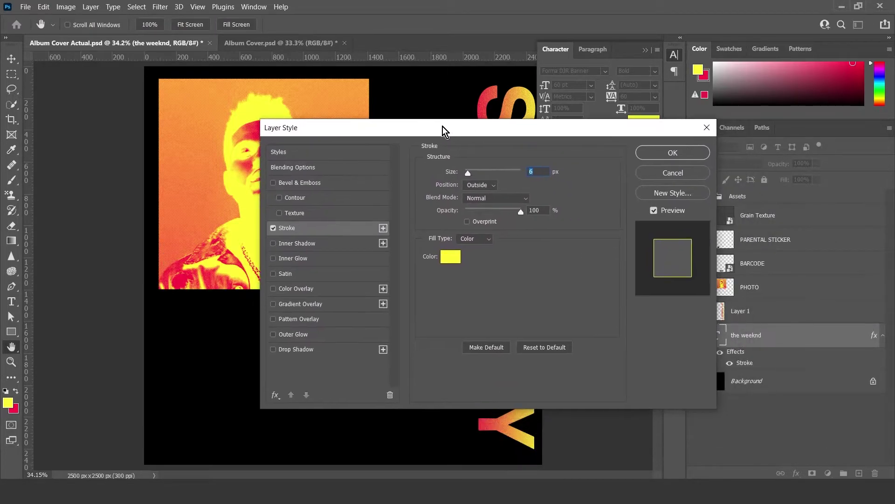
pyautogui.click(672, 152)
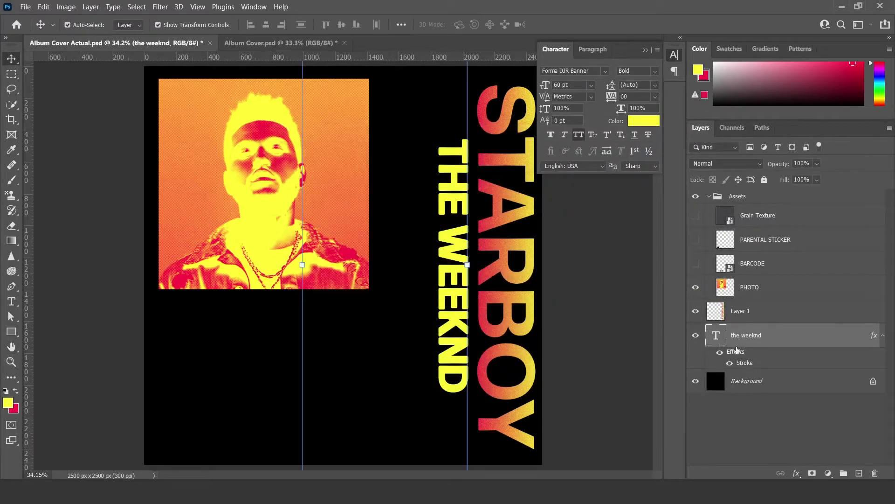
# Lower the weeknd layer's fill to 0% so only the outlined letters remain, and deselect the layer.
pyautogui.click(817, 182)
pyautogui.moveTo(824, 192); pyautogui.dragTo(751, 191)
pyautogui.click(632, 243)
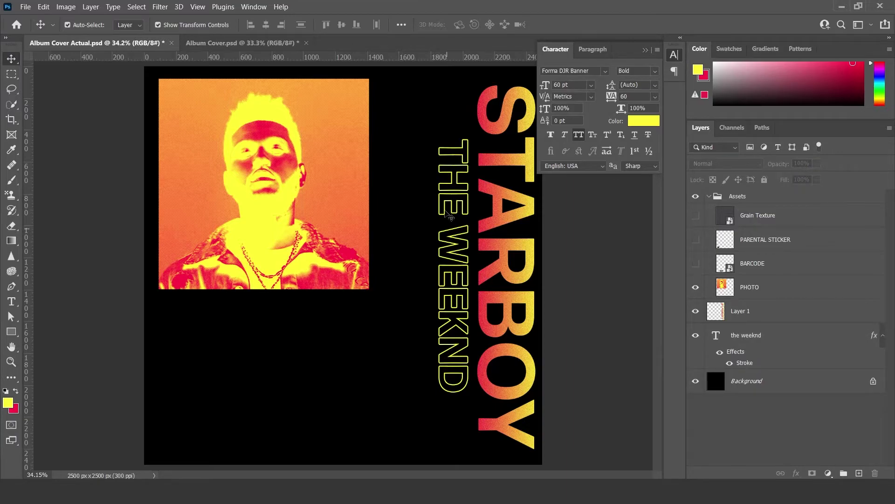
# Widen the tracking of the weeknd text to 140, commit the edit and deselect the layer.
pyautogui.click(240, 43)
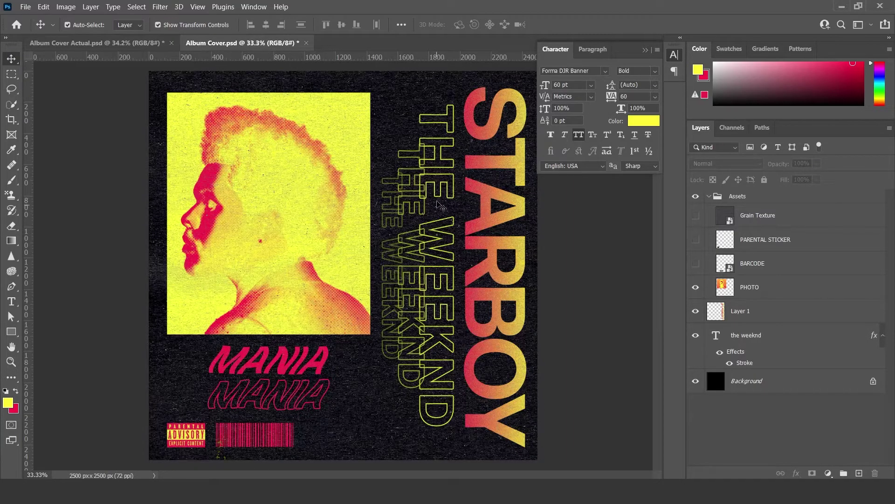
pyautogui.click(95, 42)
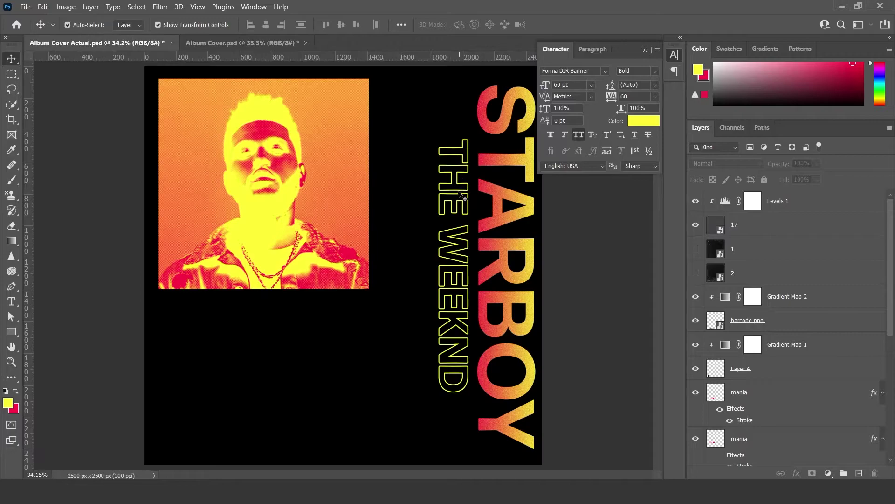
pyautogui.click(775, 335)
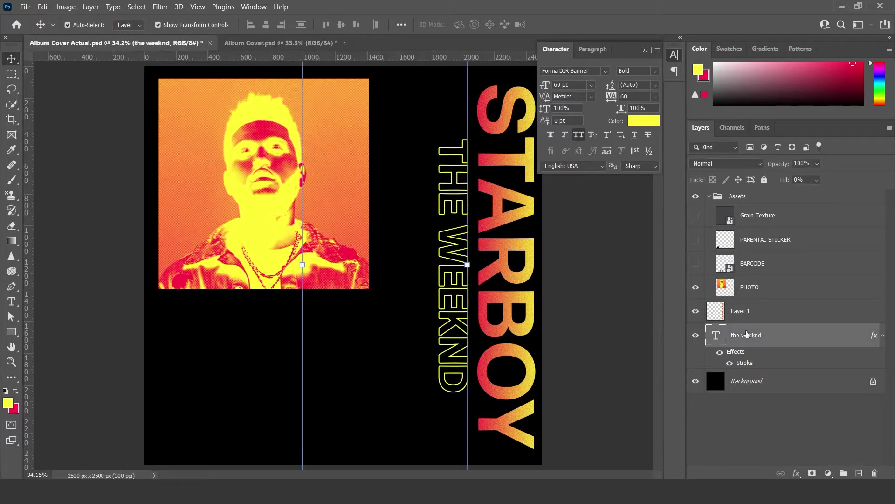
pyautogui.doubleClick(725, 332)
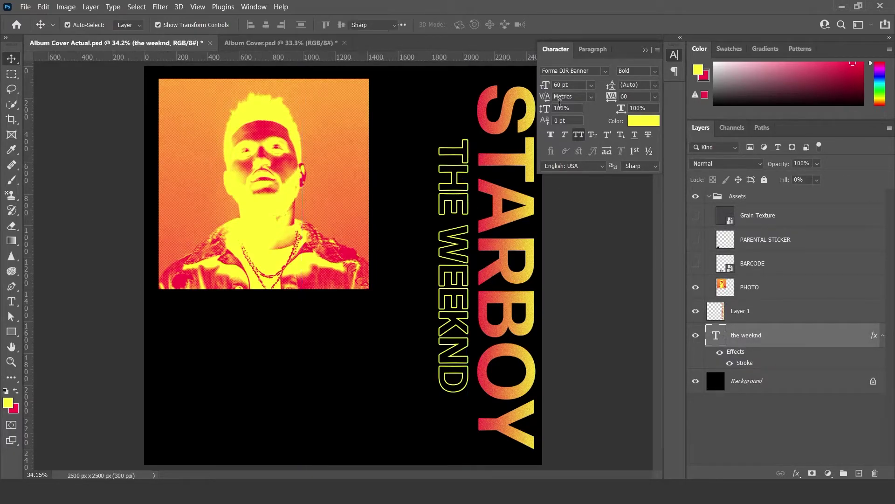
pyautogui.click(509, 26)
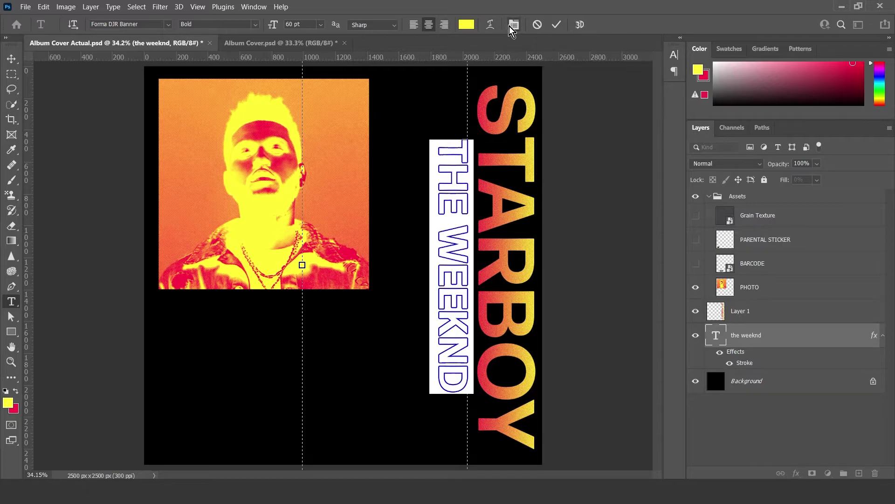
pyautogui.click(509, 26)
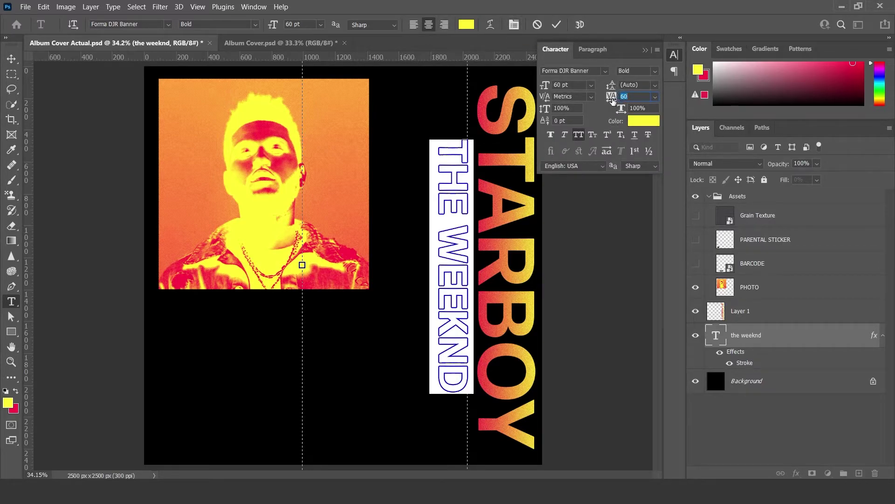
pyautogui.moveTo(611, 97)
pyautogui.mouseDown()
pyautogui.moveTo(624, 98)
pyautogui.moveTo(616, 100)
pyautogui.mouseUp()
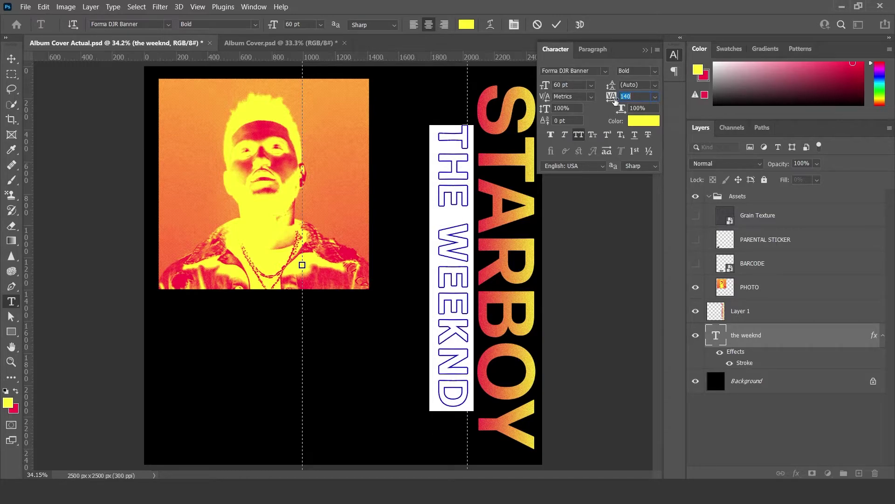
pyautogui.click(557, 24)
pyautogui.press('v')
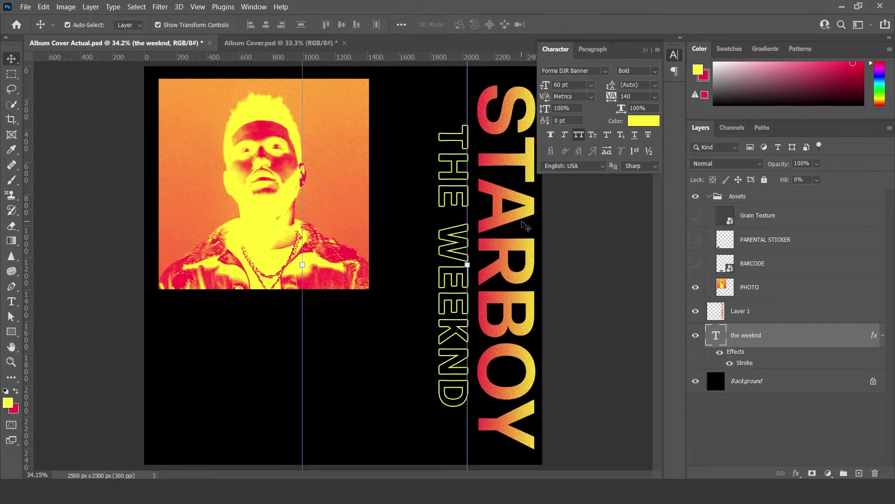
pyautogui.click(585, 247)
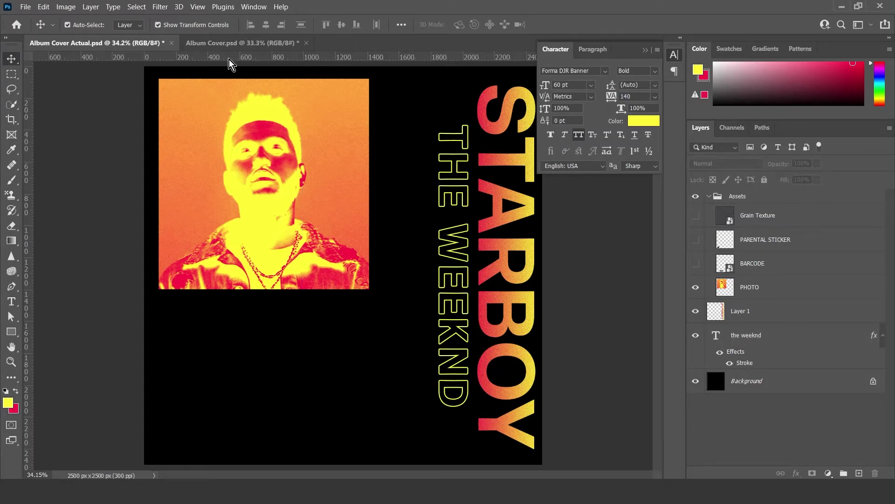
# Duplicate the weeknd text layer and shift the copy sideways toward the photo so its outlines overlap the original.
pyautogui.rightClick(768, 332)
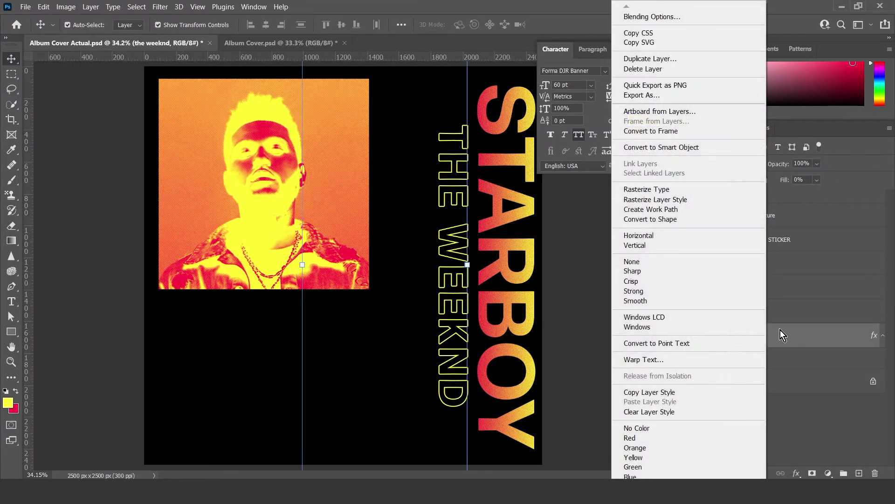
pyautogui.click(679, 61)
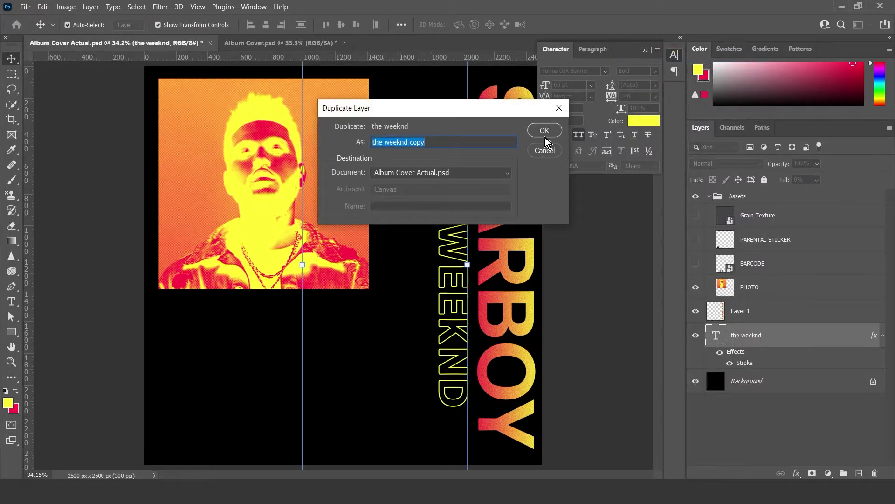
pyautogui.click(544, 136)
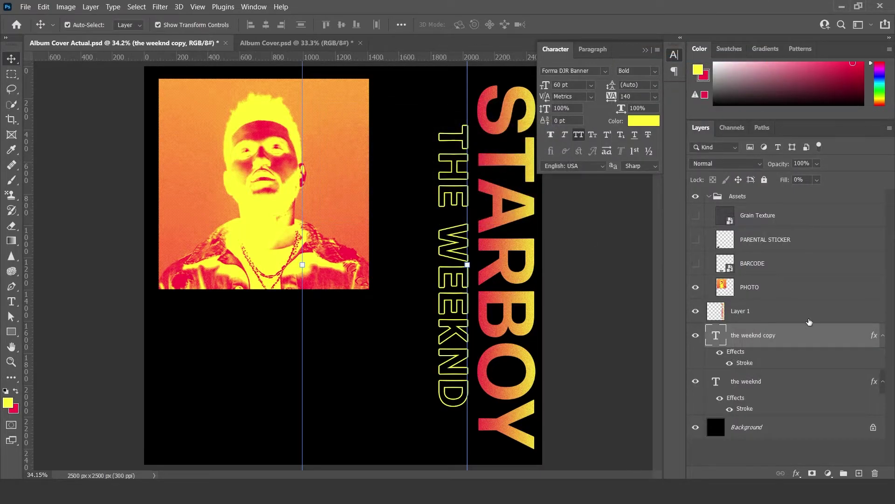
pyautogui.scroll(5, 452, 198)
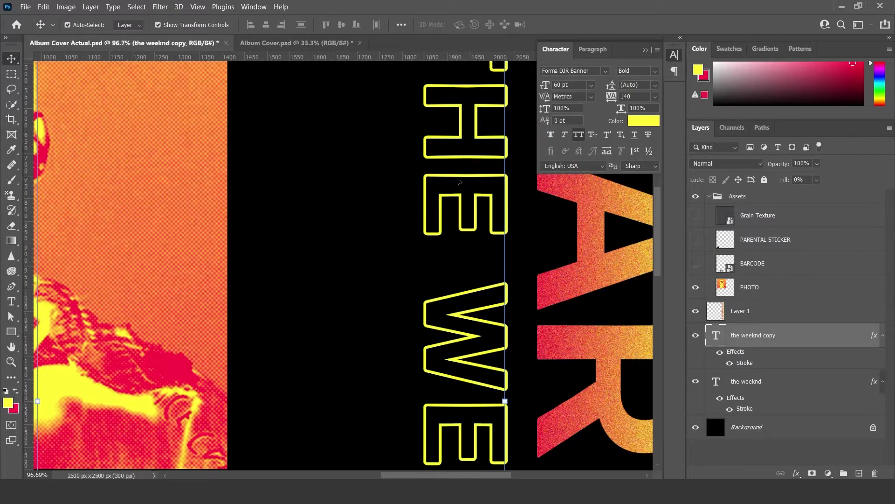
pyautogui.moveTo(459, 181); pyautogui.dragTo(393, 178)
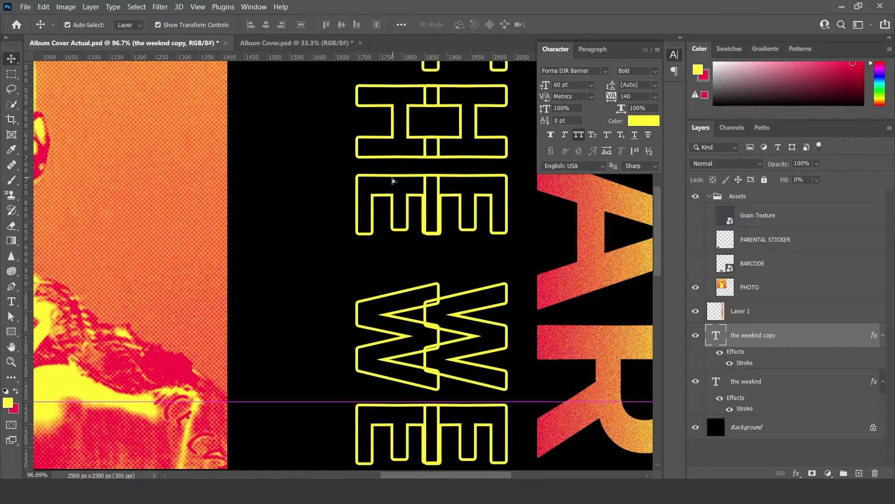
# Scale the copied weeknd text down to about 85% and commit the transform.
pyautogui.hotkey('ctrl', '0')
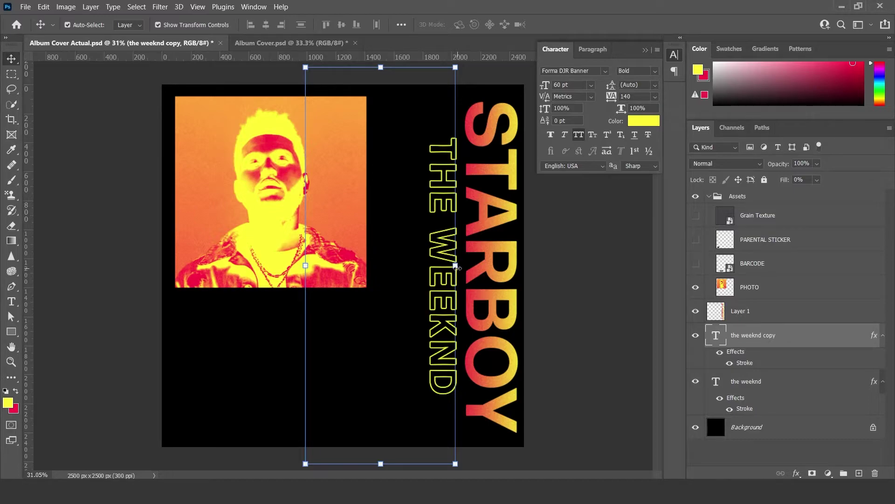
pyautogui.moveTo(457, 267); pyautogui.dragTo(435, 266)
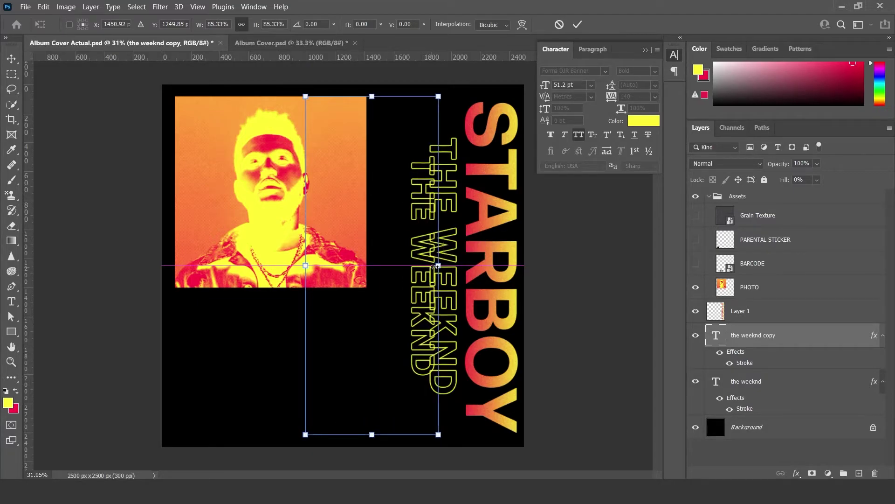
pyautogui.click(581, 26)
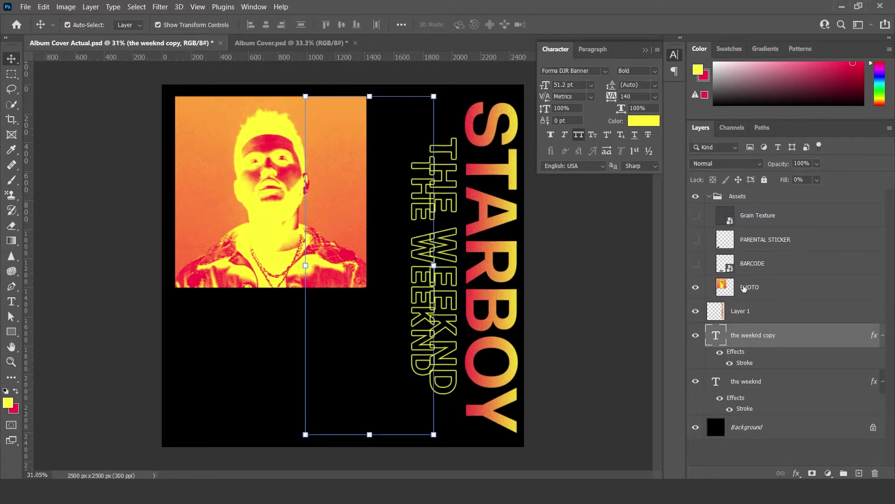
# Place the copy beneath the weeknd layer in the layer stack and rename it "the weeknd text 2 smaller".
pyautogui.moveTo(796, 342); pyautogui.dragTo(795, 413)
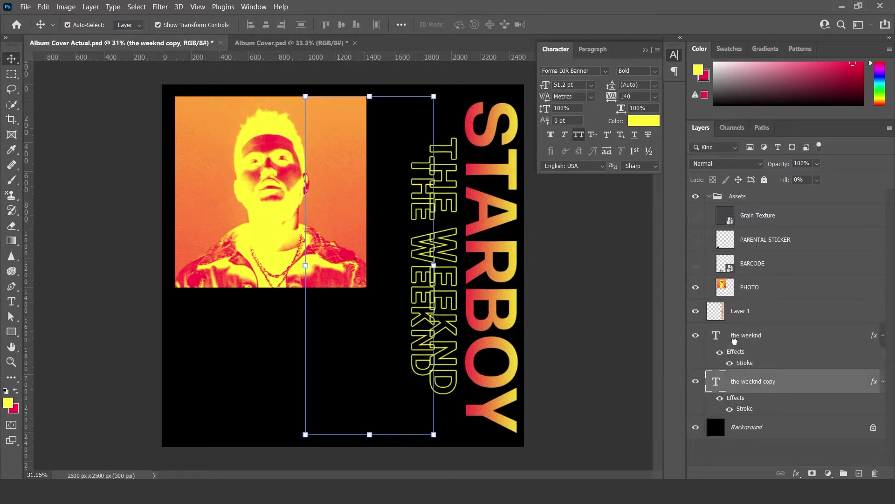
pyautogui.doubleClick(766, 382)
pyautogui.write('the weeknd text 2 smaller')
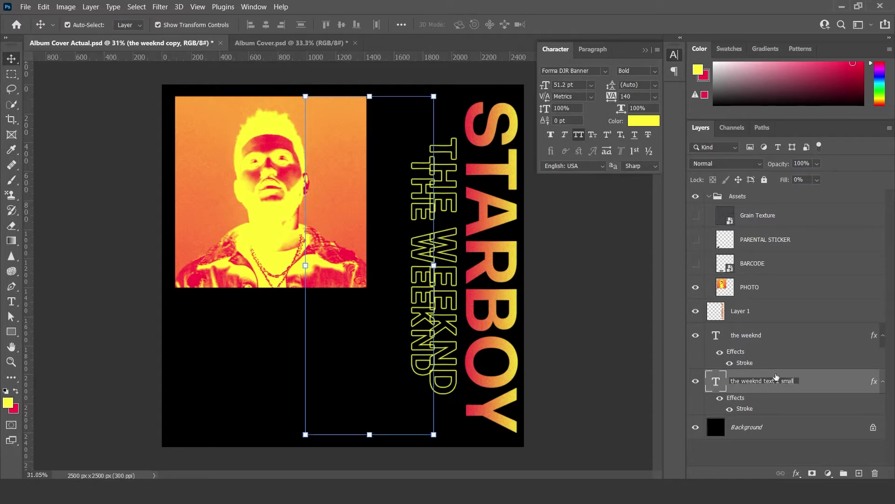
pyautogui.click(831, 381)
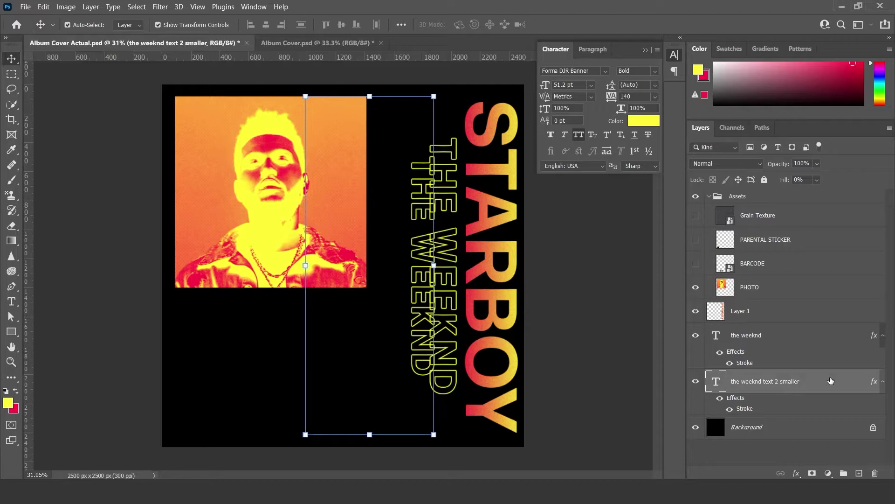
# Duplicate the weeknd text 2 smaller layer within Album Cover Actual.psd.
pyautogui.rightClick(831, 381)
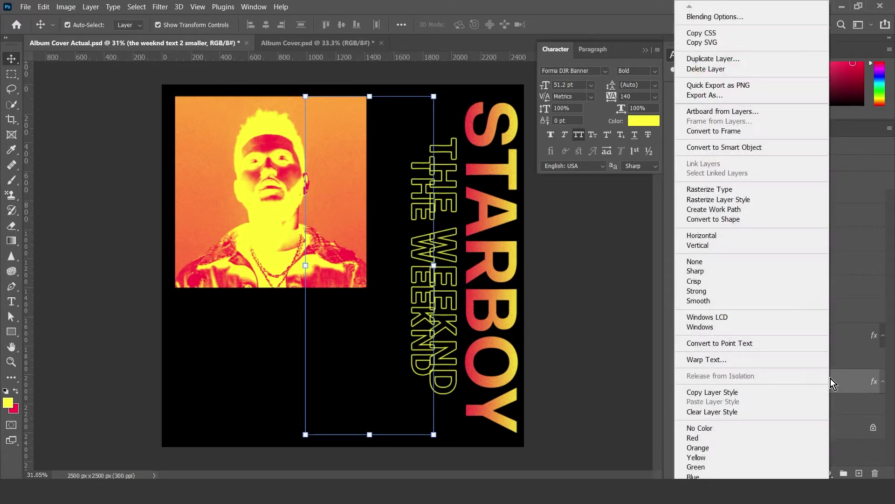
pyautogui.click(726, 61)
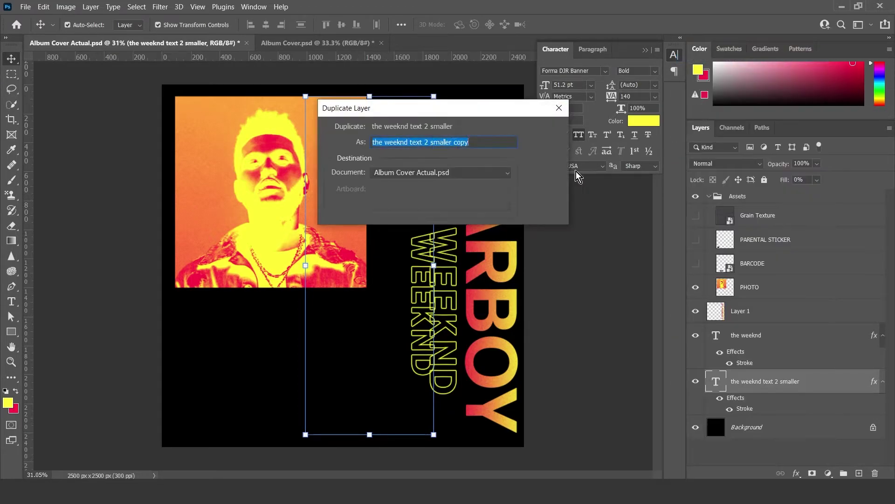
pyautogui.click(548, 131)
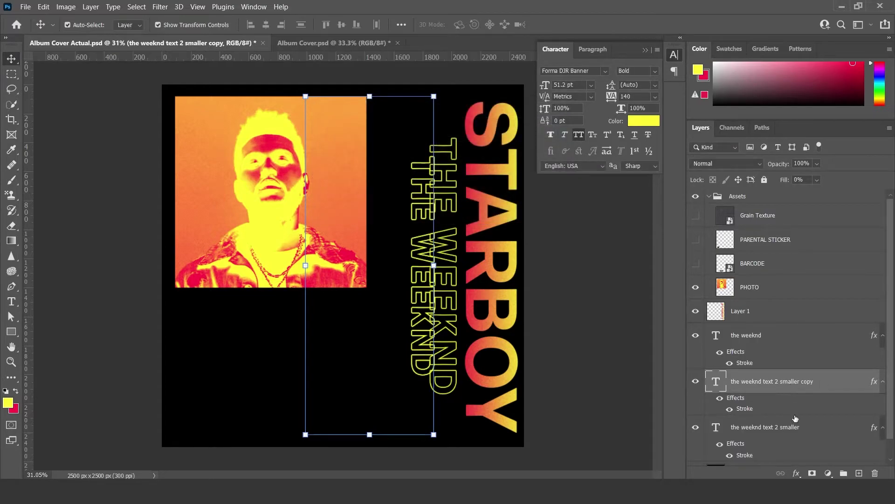
# Place the new copy just above the Background layer and scale its text down to about 41.07 pt.
pyautogui.moveTo(817, 392); pyautogui.dragTo(803, 453)
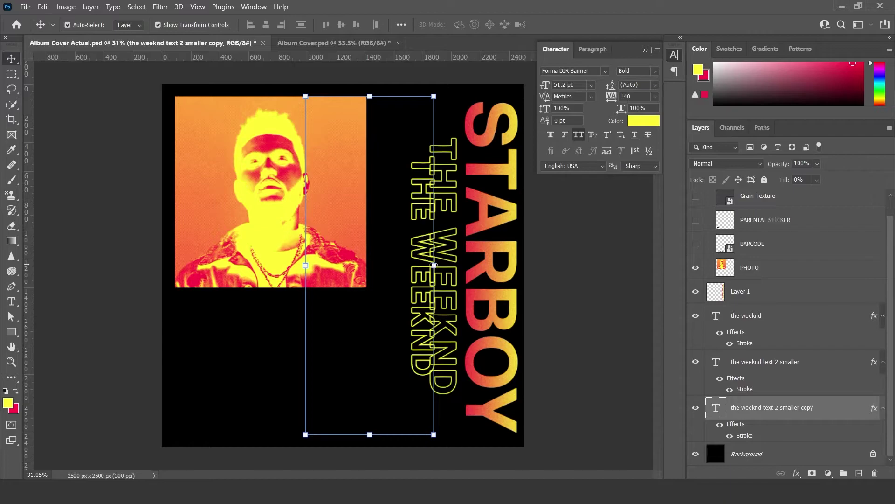
pyautogui.moveTo(433, 265); pyautogui.dragTo(408, 265)
pyautogui.press('Return')
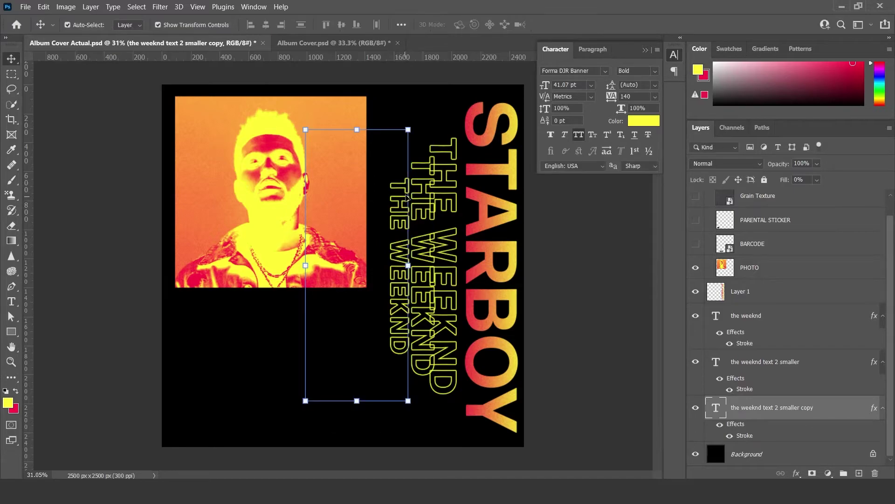
# Try spacing the smaller text copies apart, compare with the Album Cover.psd reference, and return the middle copy to overlap the large text.
pyautogui.moveTo(400, 199)
pyautogui.mouseDown()
pyautogui.moveTo(390, 199)
pyautogui.moveTo(424, 198)
pyautogui.moveTo(413, 195)
pyautogui.mouseUp()
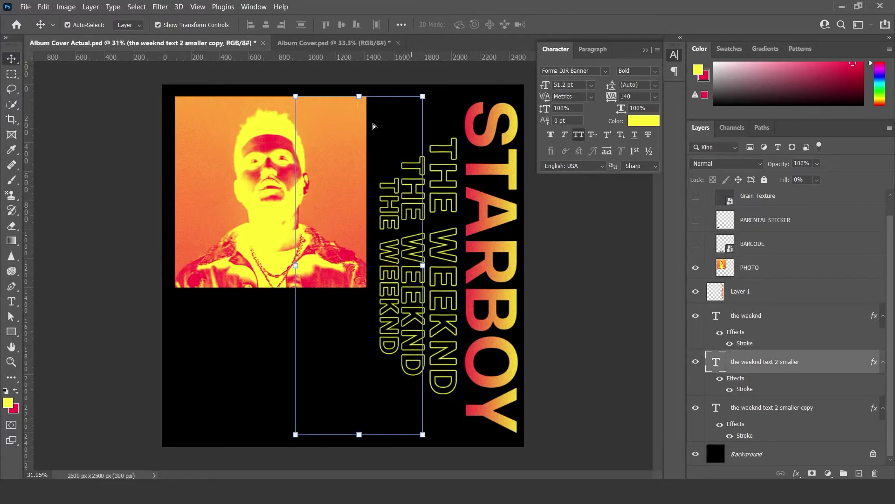
pyautogui.click(317, 42)
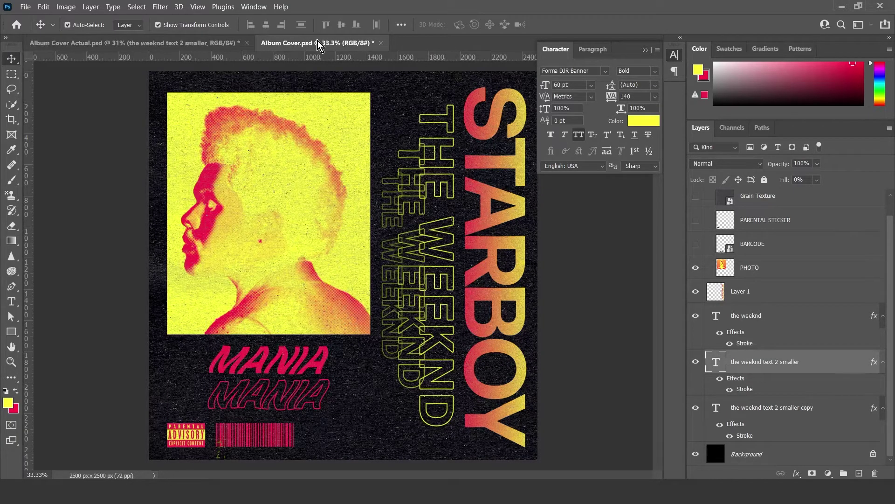
pyautogui.click(167, 37)
pyautogui.moveTo(423, 188); pyautogui.dragTo(426, 182)
pyautogui.moveTo(420, 179); pyautogui.dragTo(425, 182)
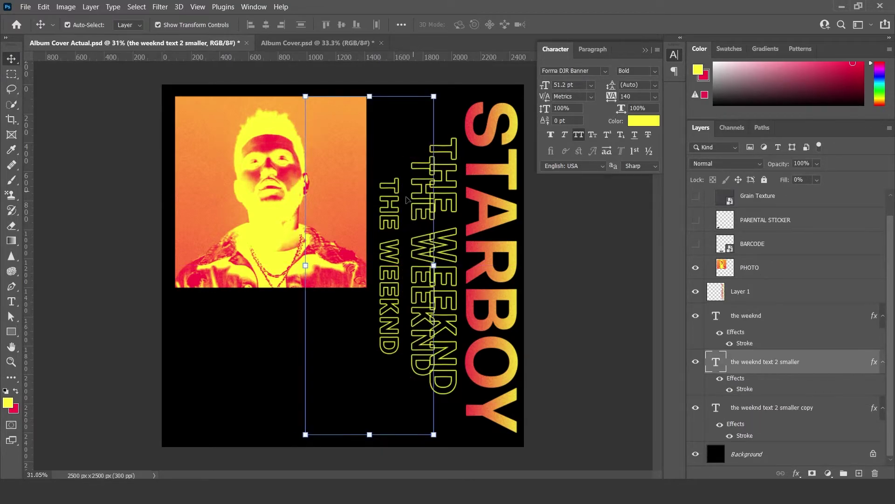
# Move the smallest weeknd copy toward the title until its outlines slightly overlap the middle copy, and deselect it.
pyautogui.moveTo(391, 216); pyautogui.dragTo(405, 215)
pyautogui.scroll(10, 406, 215)
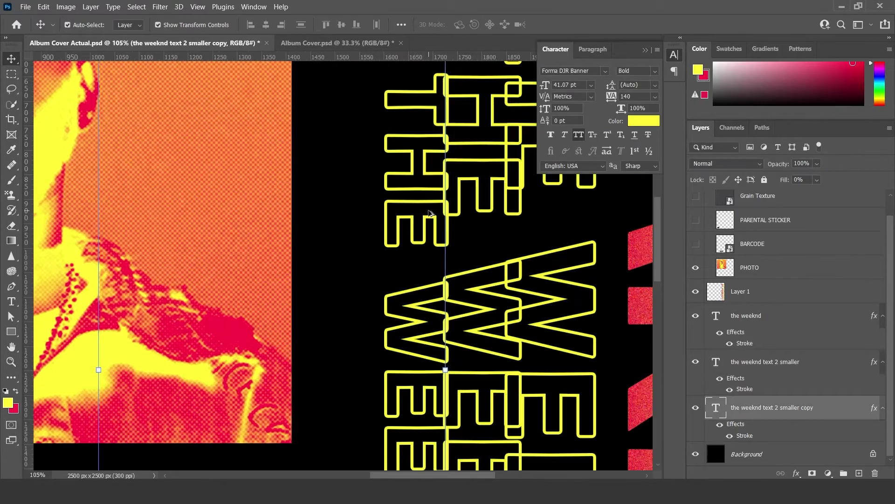
pyautogui.hotkey('shift', 'Right')
pyautogui.press('Right')
pyautogui.press('Right')
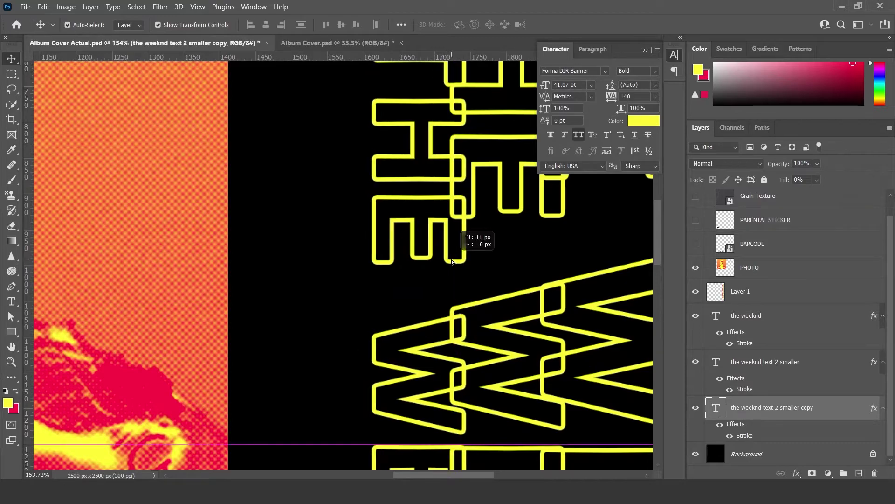
pyautogui.scroll(-9, 485, 256)
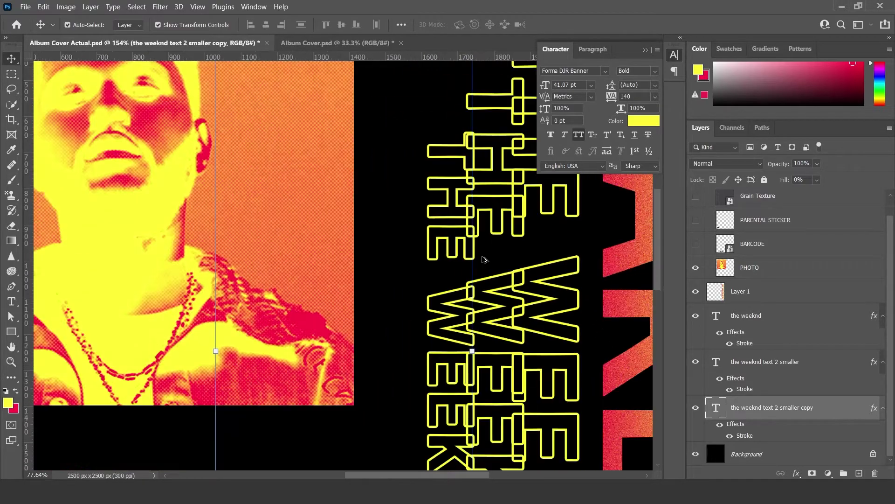
pyautogui.scroll(2, 485, 255)
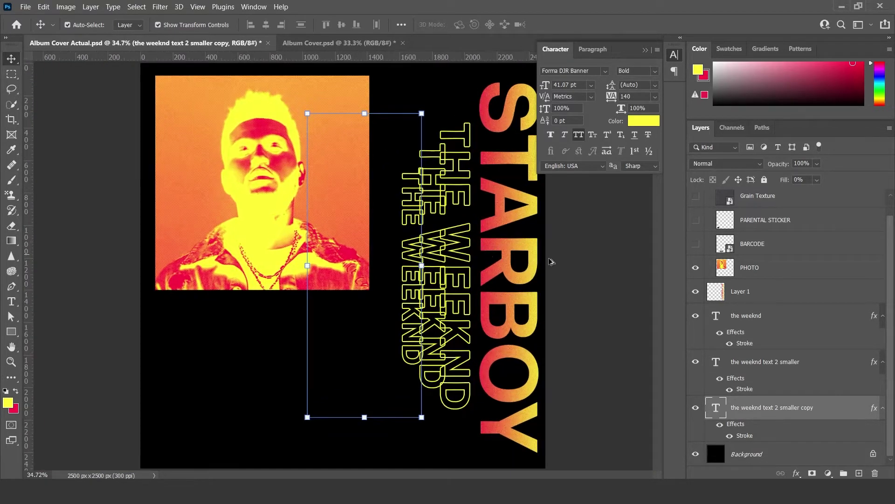
pyautogui.click(480, 273)
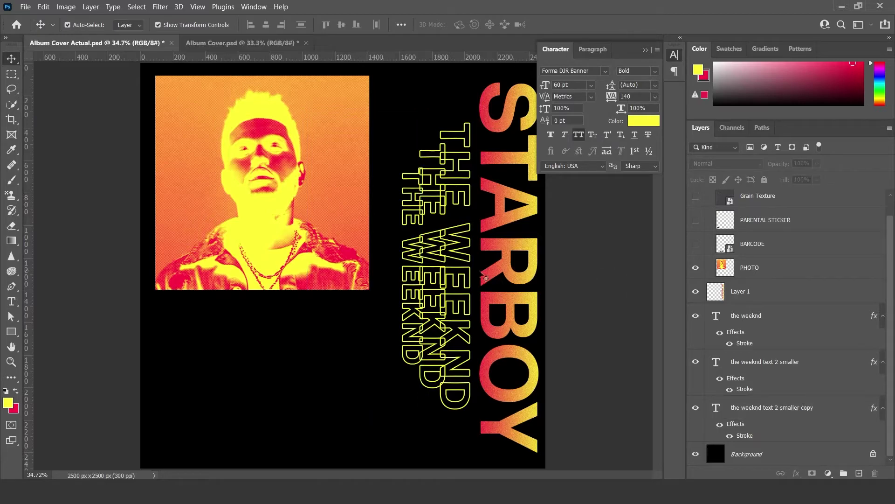
# Scale the smallest weeknd copy down to about 87.5%, giving 35.93 pt text, and commit the transform.
pyautogui.click(408, 282)
pyautogui.moveTo(421, 264)
pyautogui.mouseDown()
pyautogui.moveTo(402, 264)
pyautogui.moveTo(401, 249)
pyautogui.moveTo(419, 251)
pyautogui.mouseUp()
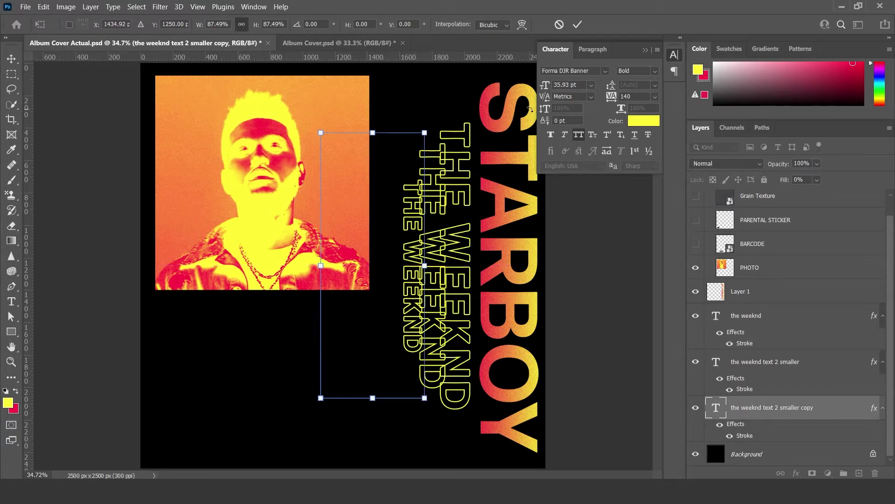
pyautogui.click(578, 24)
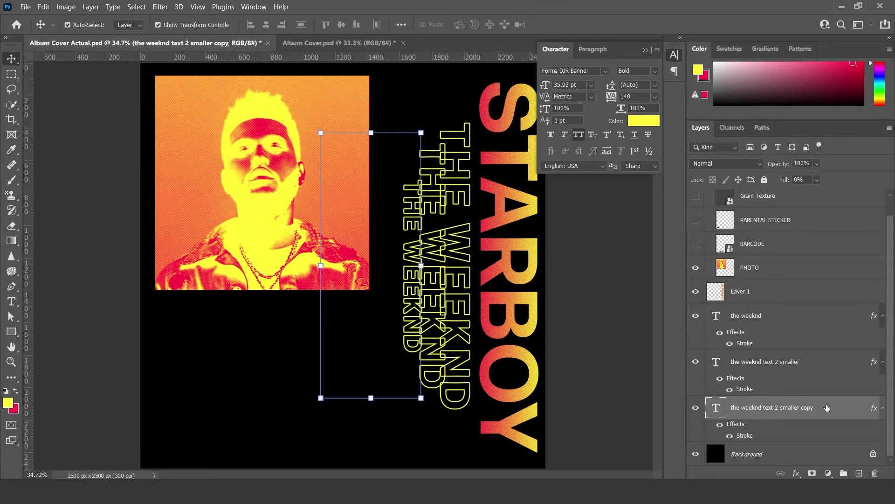
# Try nudging the weeknd text 2 smaller layer up and toward the title, and undo the move.
pyautogui.click(808, 365)
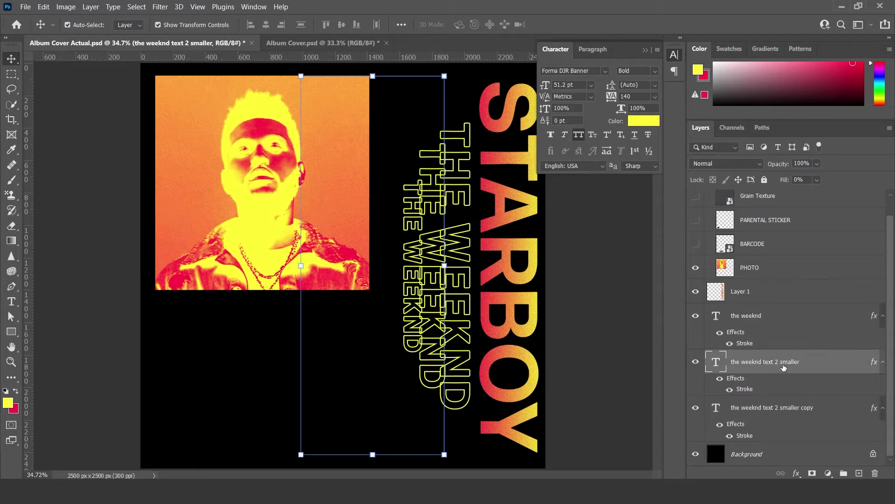
pyautogui.moveTo(429, 158); pyautogui.dragTo(432, 156)
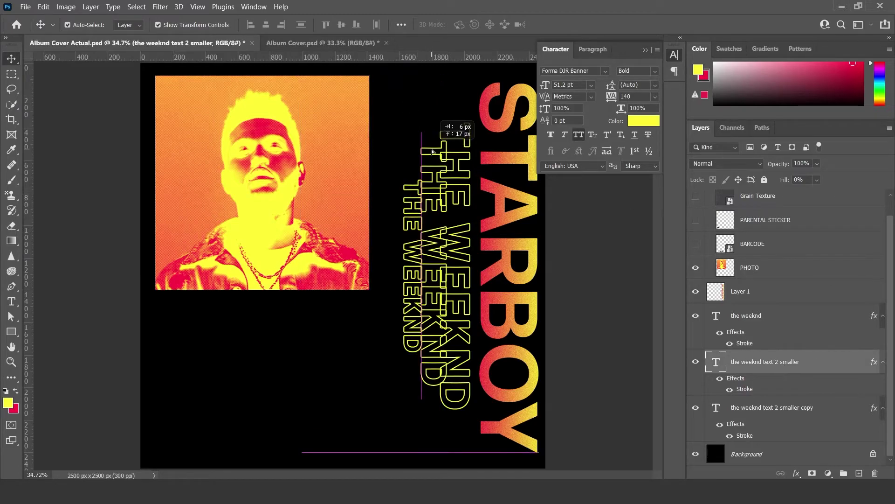
pyautogui.hotkey('ctrl', 'z')
# Set the opacity of the weeknd text 2 smaller layer to 50%.
pyautogui.click(818, 164)
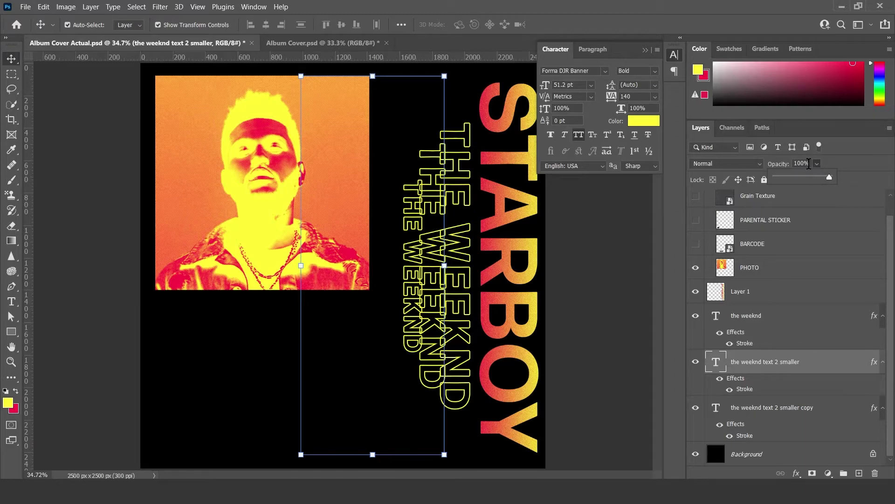
pyautogui.click(808, 165)
pyautogui.write('50')
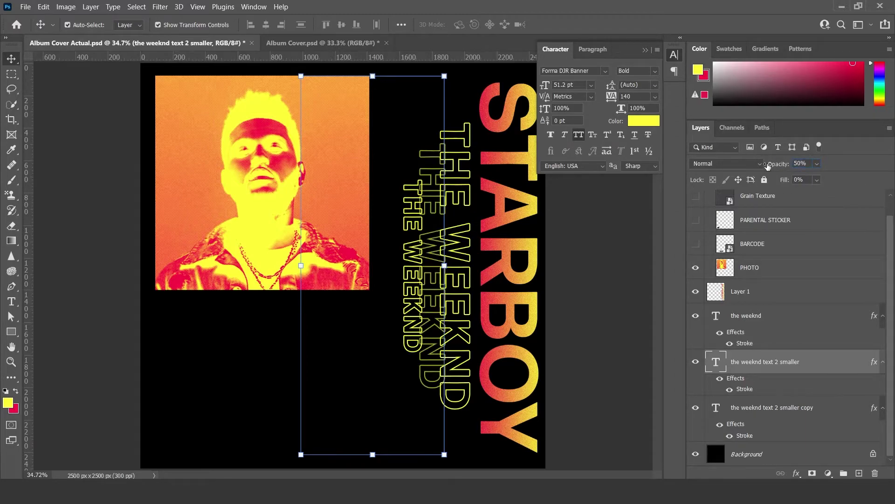
# Set the opacity of the weeknd text 2 smaller copy layer to 25% and deselect it.
pyautogui.click(812, 411)
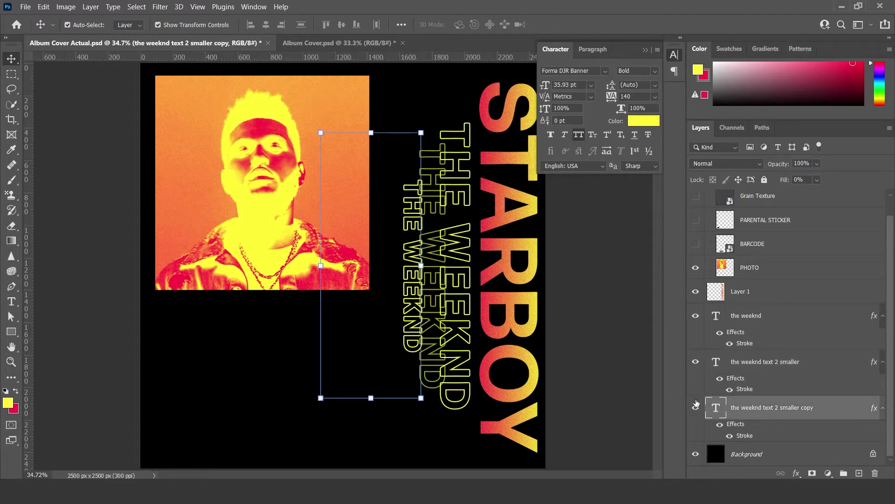
pyautogui.click(808, 164)
pyautogui.write('25')
pyautogui.press('Return')
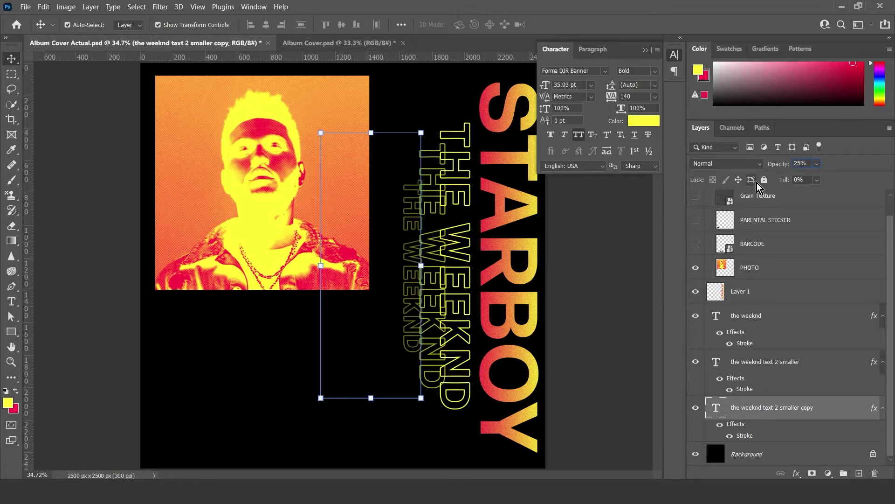
pyautogui.click(648, 276)
# Select the three outlined weeknd text layers and move them together slightly away from the STARBOY title.
pyautogui.scroll(3, 430, 263)
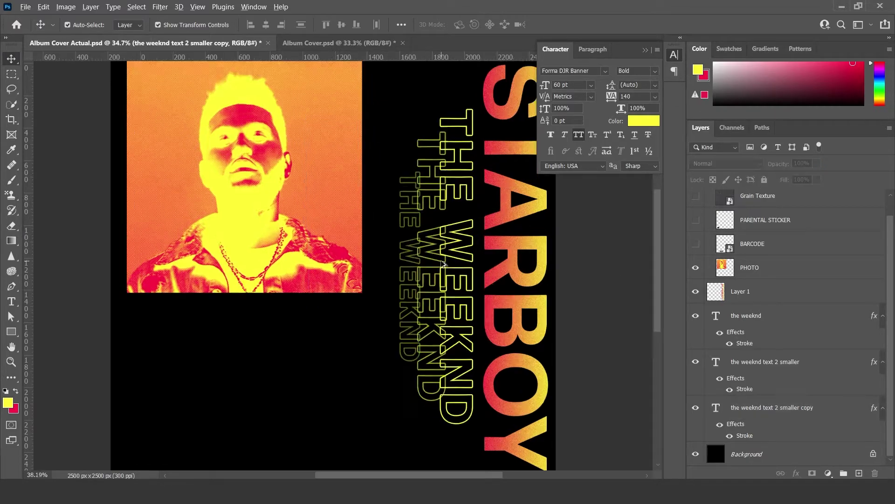
pyautogui.scroll(2, 381, 244)
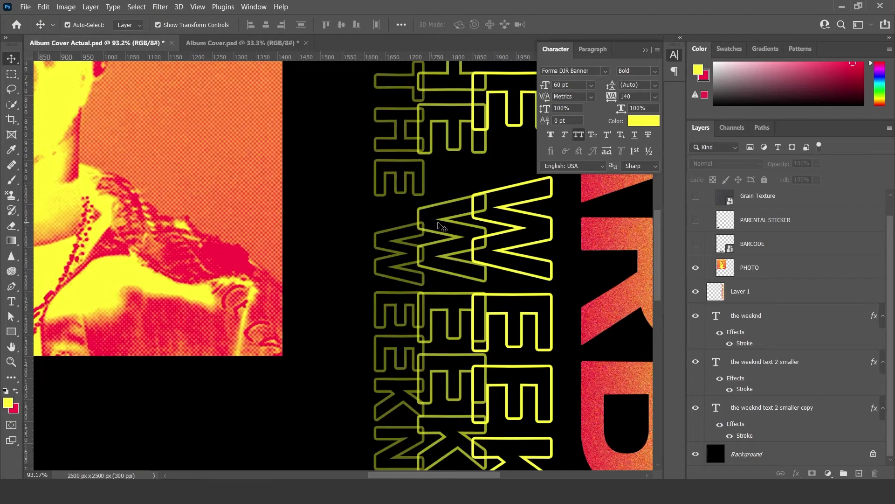
pyautogui.click(756, 311)
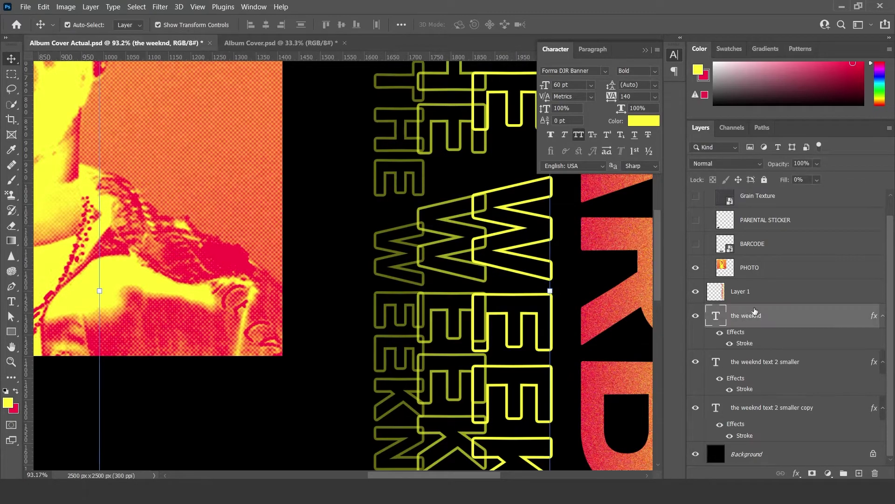
pyautogui.hotkey('alt', 'shift', '[')
pyautogui.hotkey('alt', 'shift', '[')
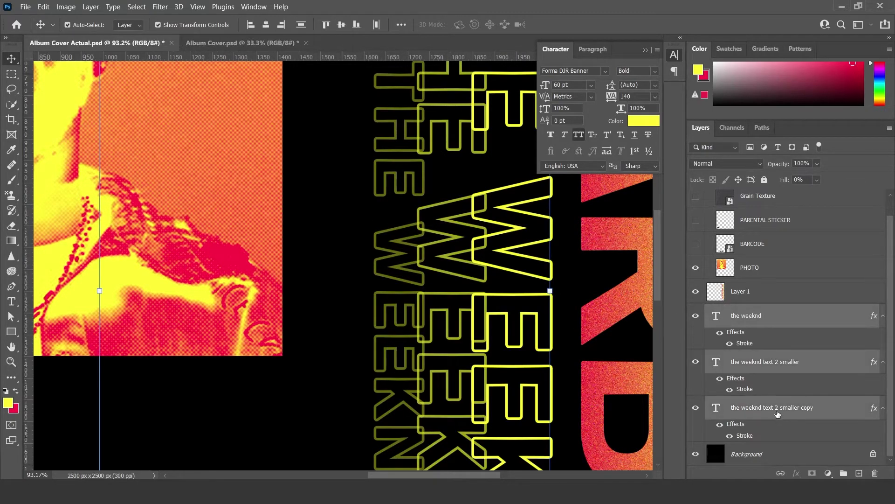
pyautogui.moveTo(538, 221); pyautogui.dragTo(526, 217)
pyautogui.scroll(-3, 572, 215)
pyautogui.scroll(-3, 572, 215)
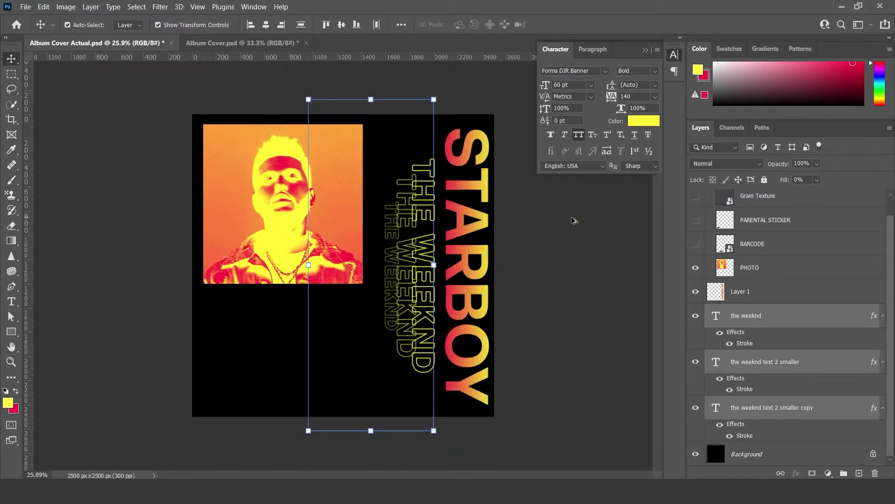
pyautogui.scroll(1, 570, 217)
pyautogui.click(472, 285)
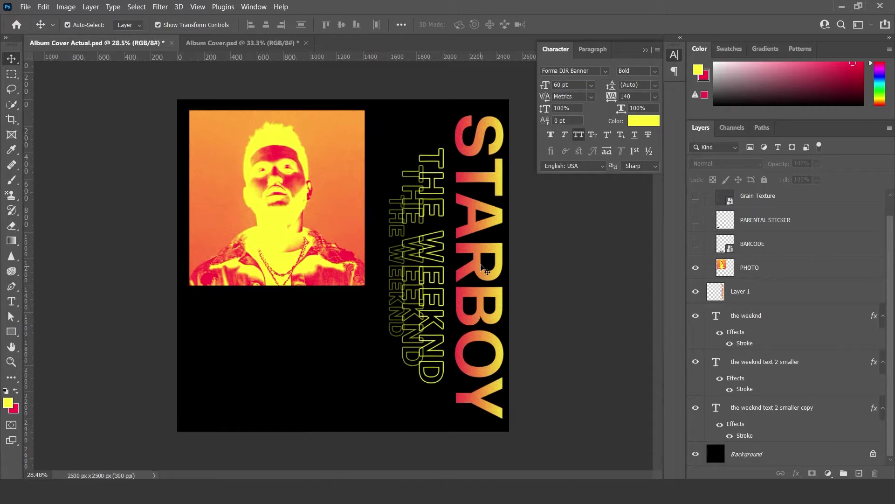
# Check the Album Cover.psd reference, and make the PARENTAL STICKER layer visible in Album Cover Actual.psd.
pyautogui.click(248, 43)
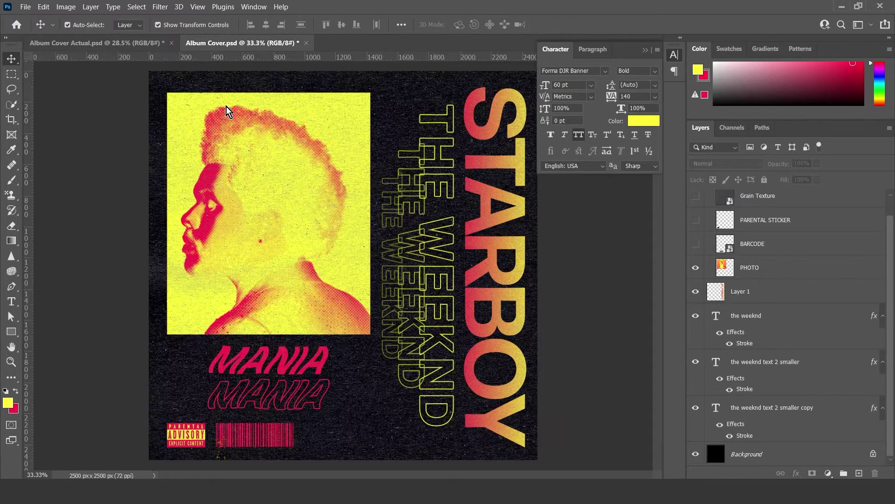
pyautogui.hotkey('ctrl', 'Tab')
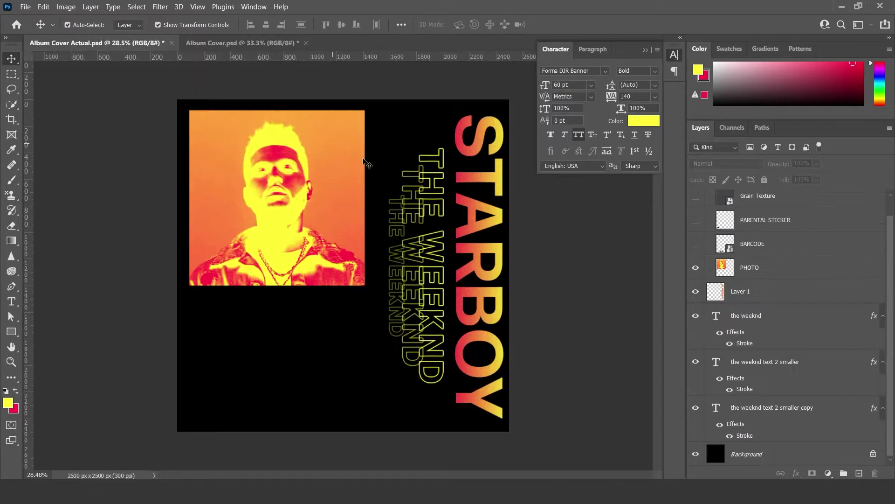
pyautogui.scroll(1, 747, 306)
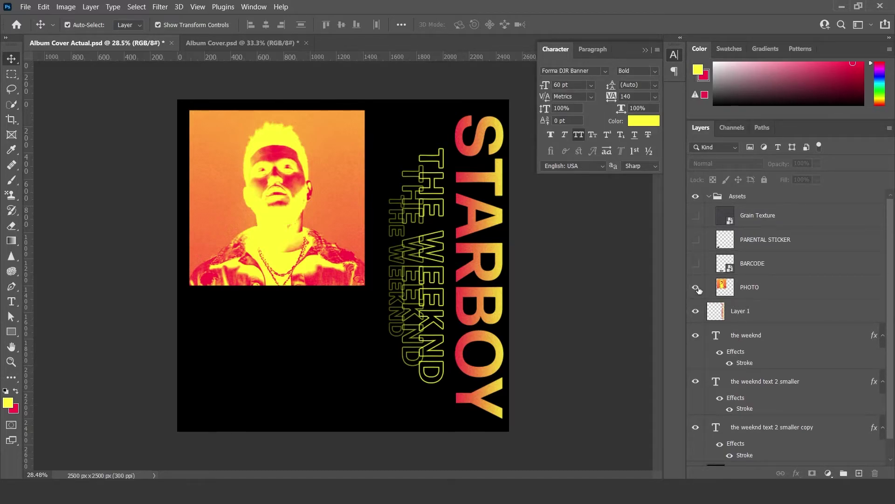
pyautogui.click(696, 240)
pyautogui.scroll(2, 258, 352)
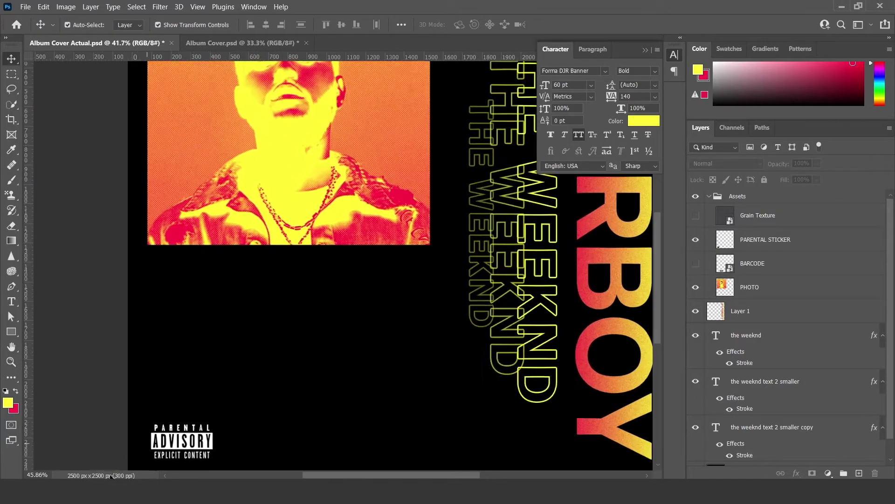
pyautogui.scroll(4, 132, 445)
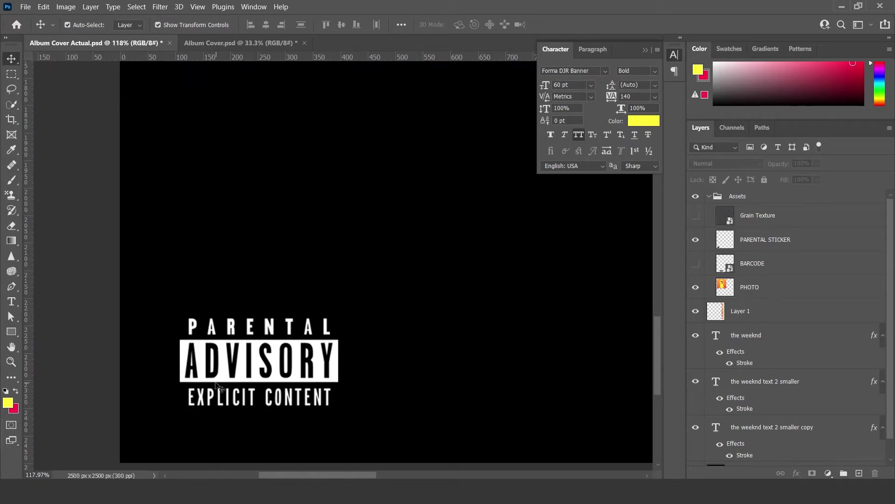
pyautogui.scroll(-5, 219, 386)
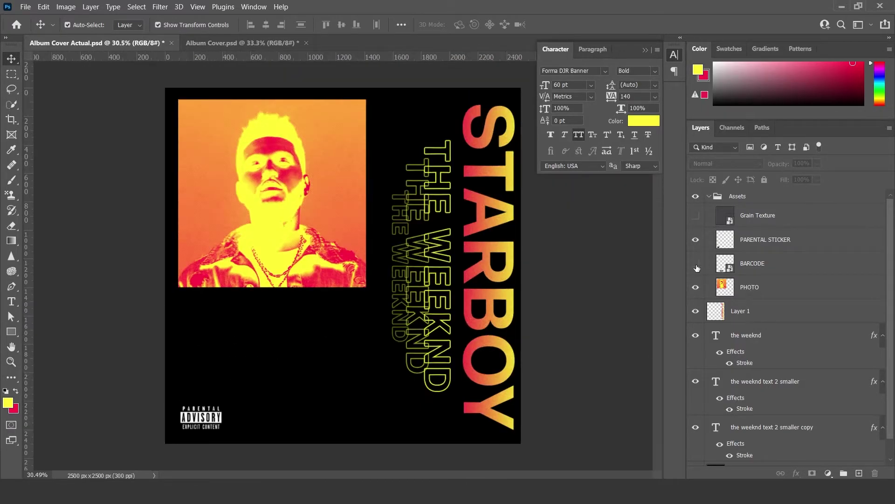
# Make the BARCODE layer visible and inspect the area beside the parental advisory sticker.
pyautogui.click(695, 264)
pyautogui.scroll(5, 233, 432)
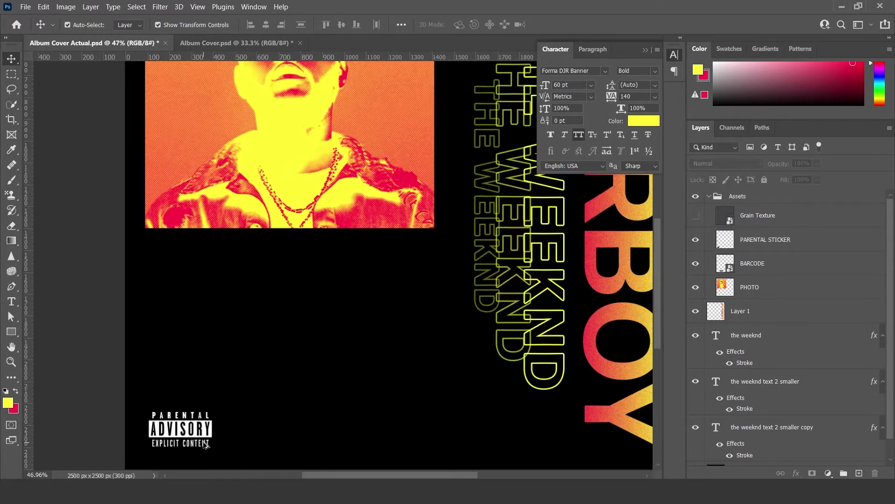
pyautogui.scroll(2, 214, 444)
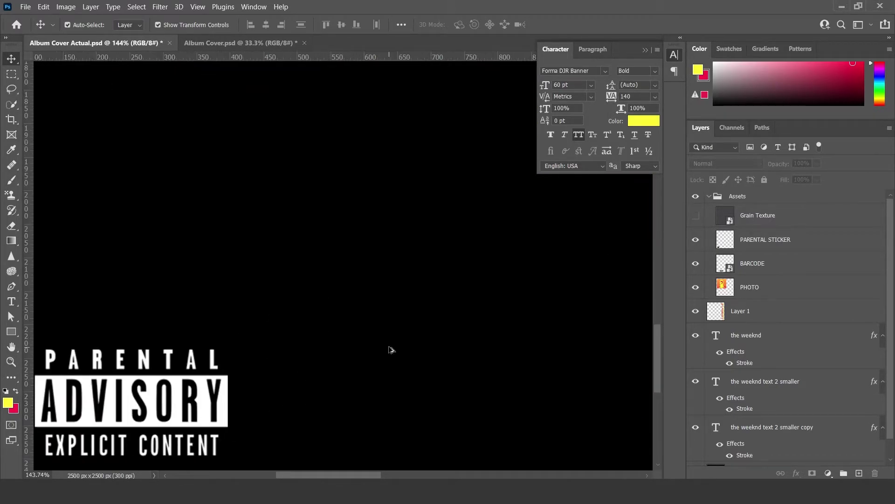
pyautogui.scroll(-2, 457, 182)
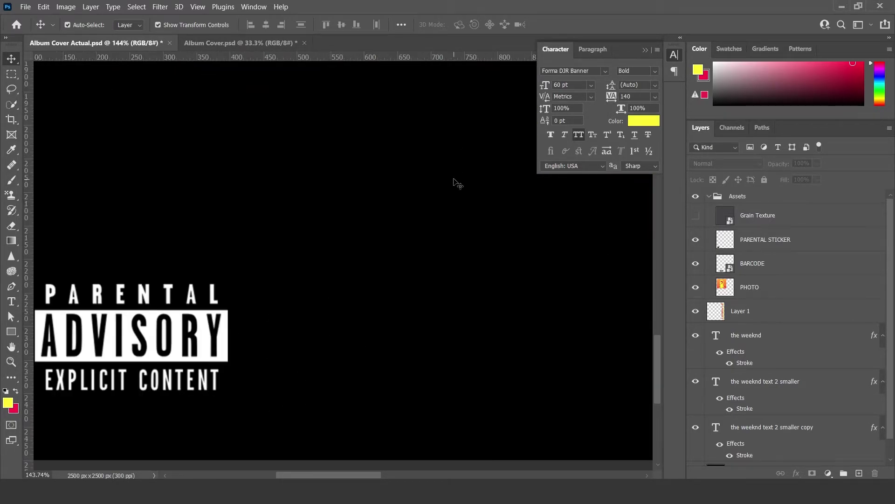
pyautogui.scroll(-5, 457, 182)
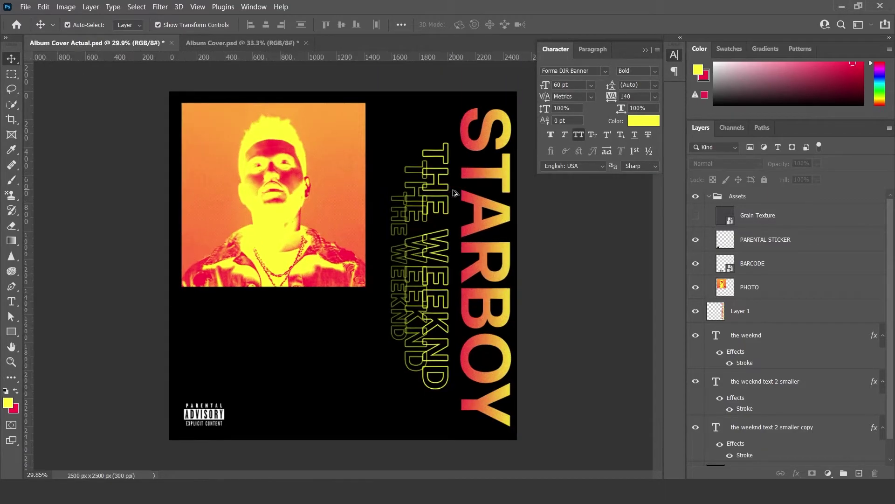
# Add a yellow-to-red Gradient Map adjustment above the BARCODE layer and clip it to that layer.
pyautogui.click(784, 269)
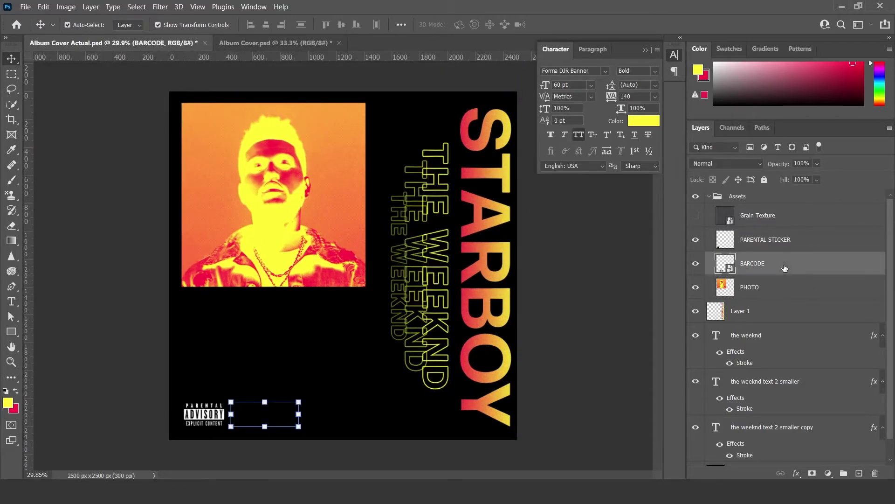
pyautogui.click(829, 474)
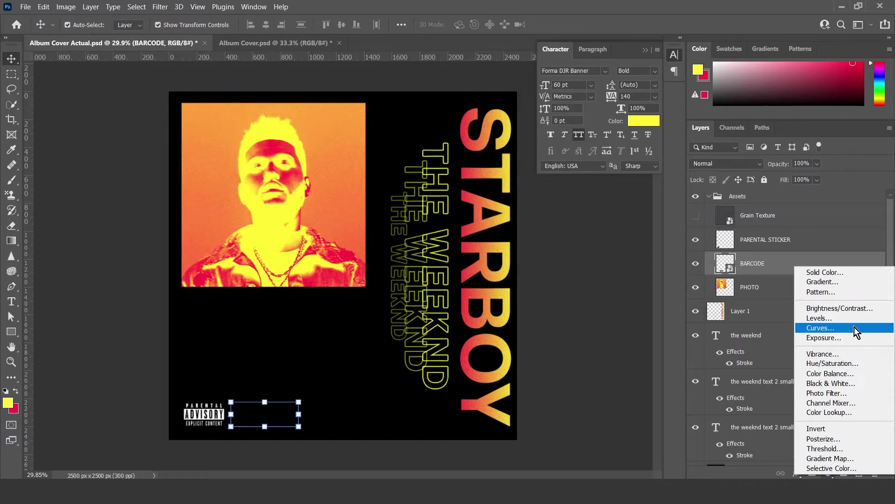
pyautogui.click(852, 457)
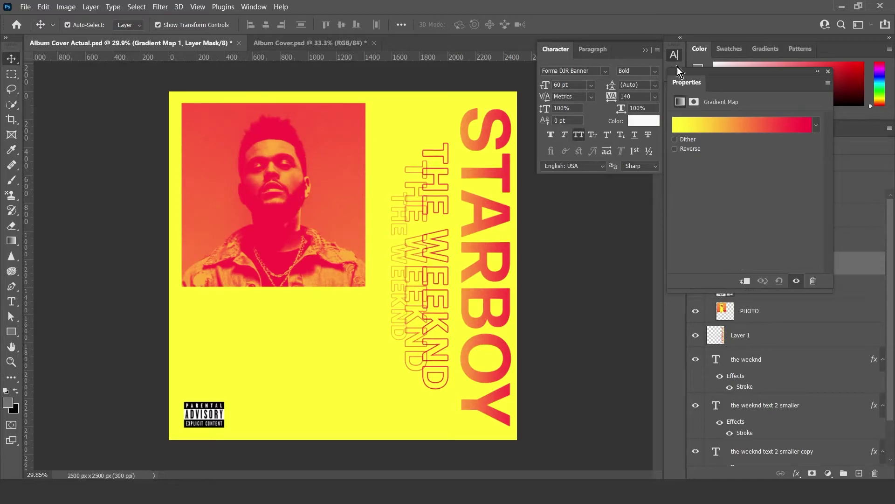
pyautogui.moveTo(745, 76); pyautogui.dragTo(555, 83)
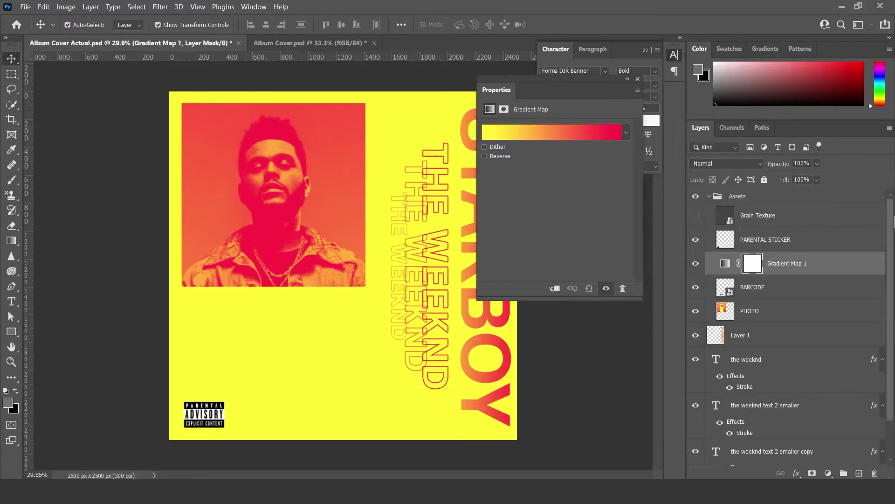
pyautogui.rightClick(829, 266)
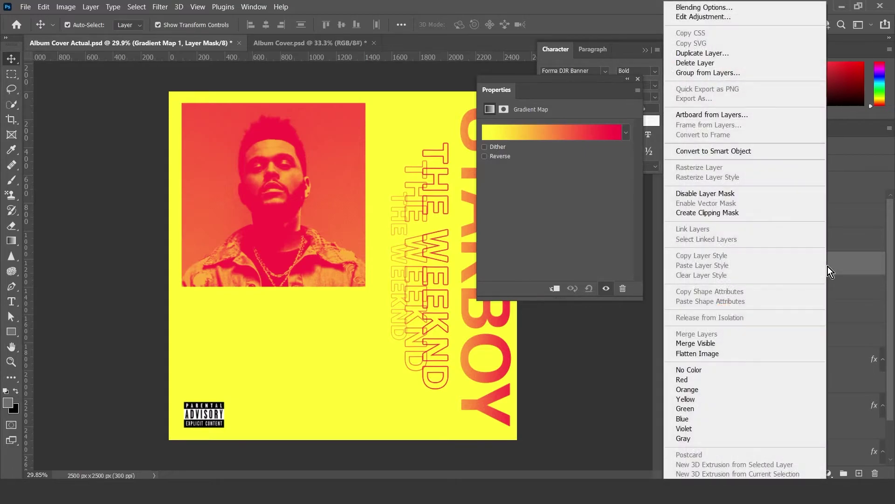
pyautogui.click(742, 212)
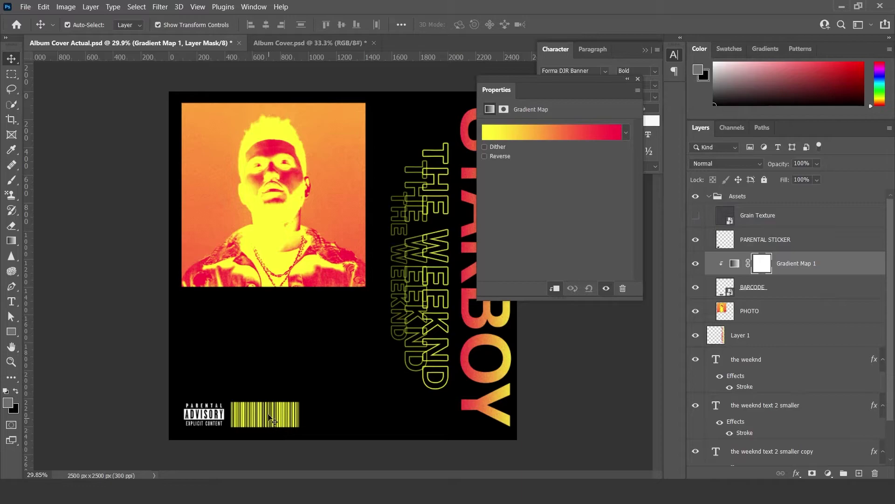
pyautogui.click(544, 137)
pyautogui.click(567, 122)
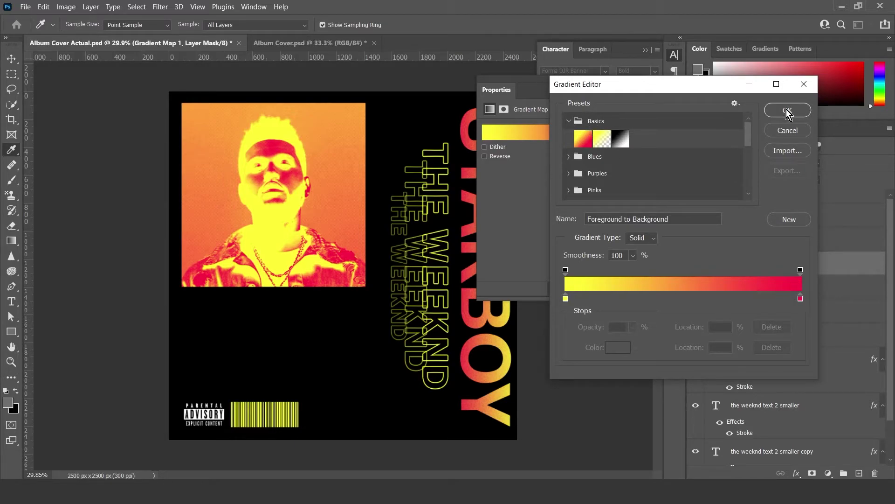
pyautogui.click(584, 147)
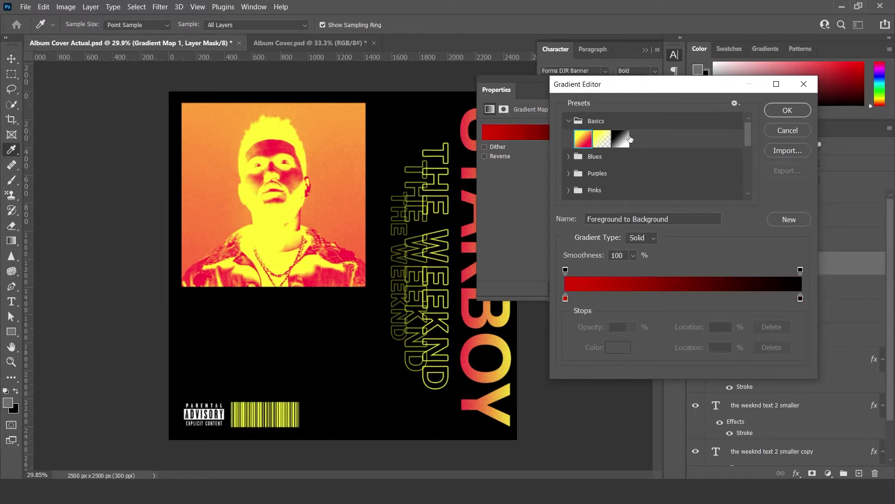
pyautogui.click(599, 135)
pyautogui.click(583, 138)
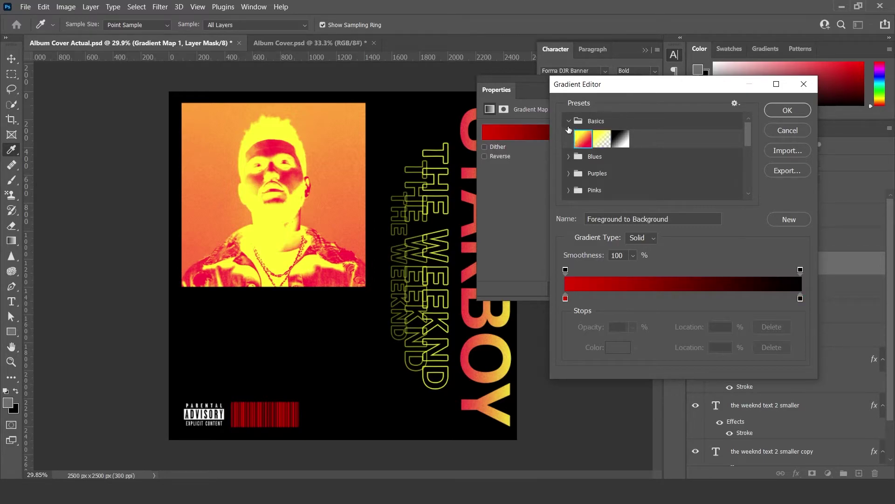
pyautogui.click(783, 131)
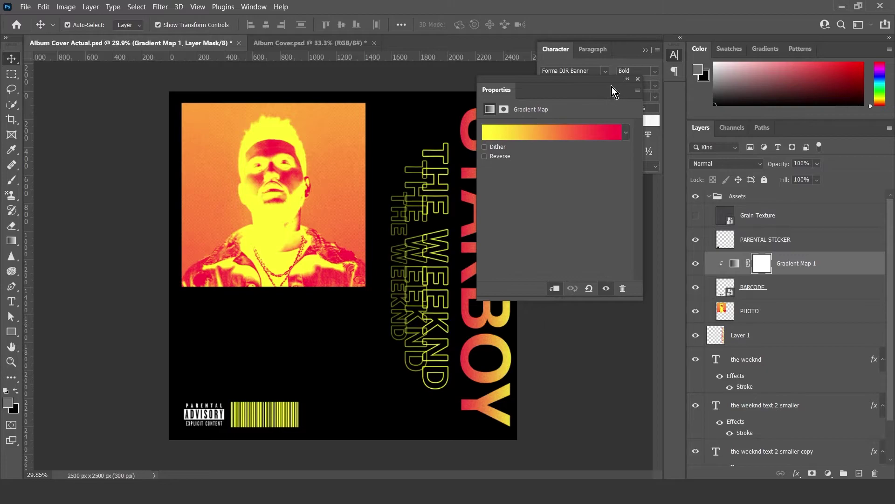
# Reverse the barcode's gradient map so its colors run from red to yellow.
pyautogui.click(486, 157)
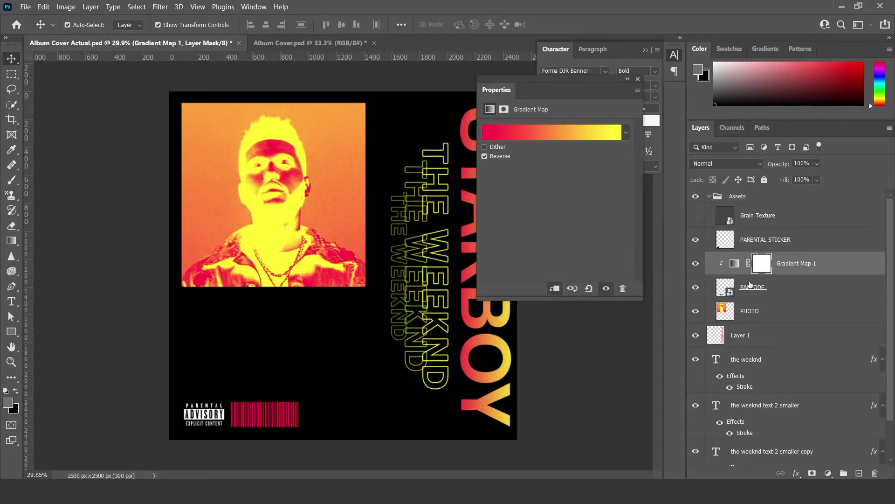
pyautogui.click(792, 309)
# Add a yellow-to-red Gradient Map adjustment above the PARENTAL STICKER layer and clip it to that layer.
pyautogui.click(204, 414)
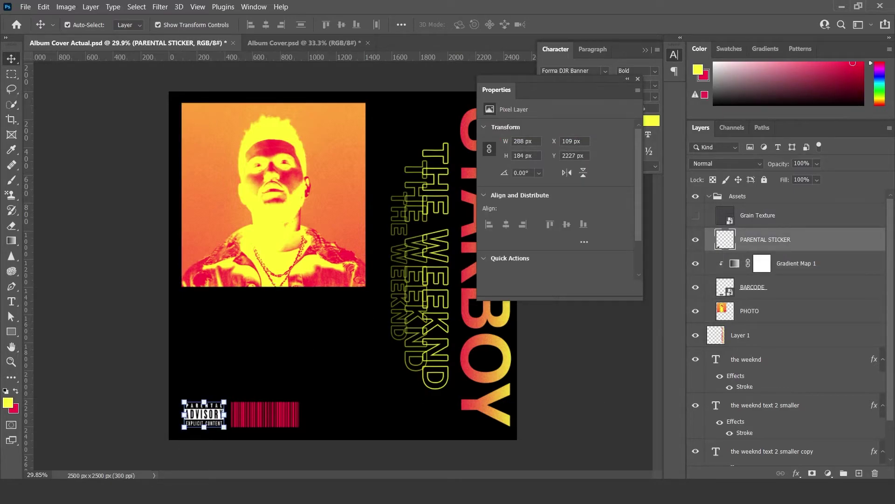
pyautogui.click(827, 473)
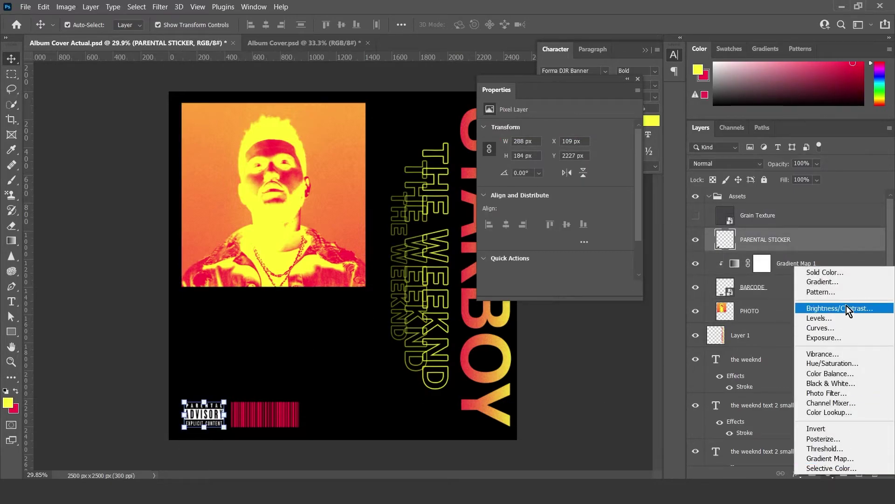
pyautogui.click(852, 456)
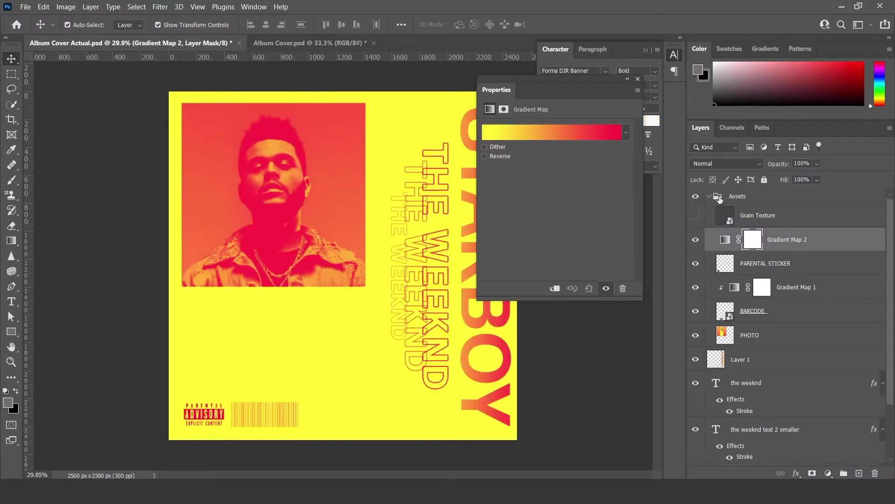
pyautogui.rightClick(803, 241)
pyautogui.click(738, 214)
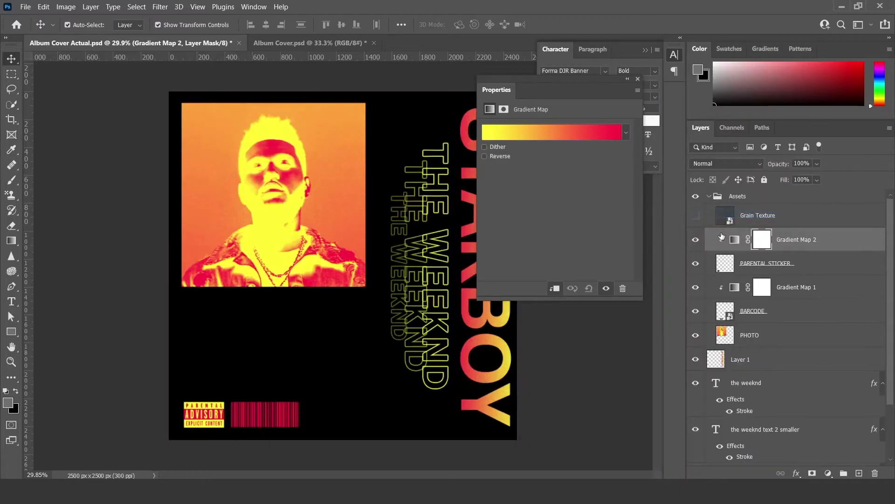
# Reverse the gradient map clipped to the parental sticker and close its adjustment settings.
pyautogui.click(734, 240)
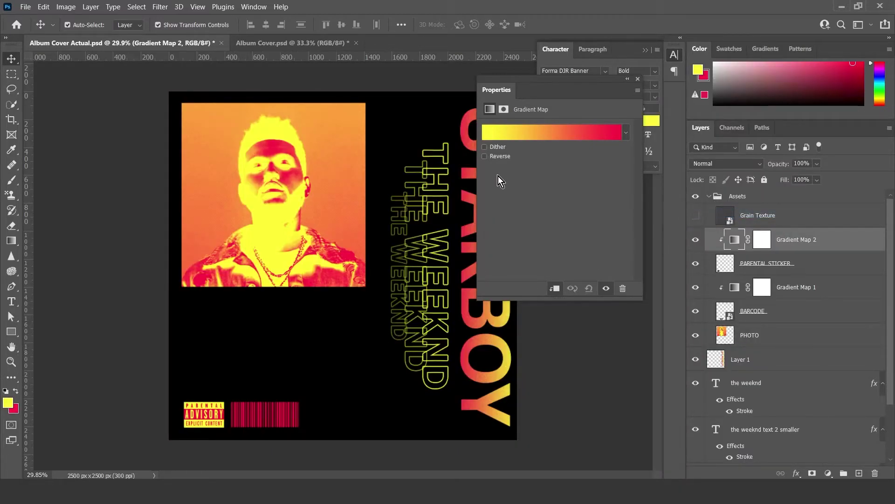
pyautogui.click(494, 155)
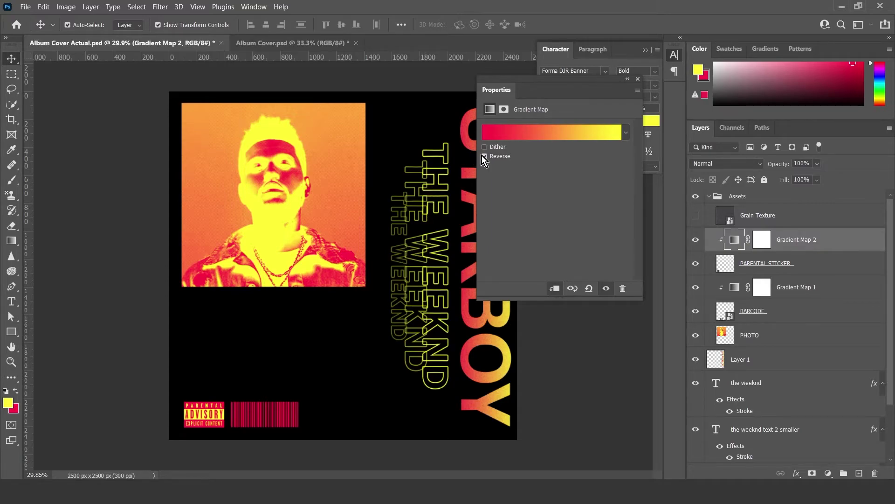
pyautogui.click(638, 79)
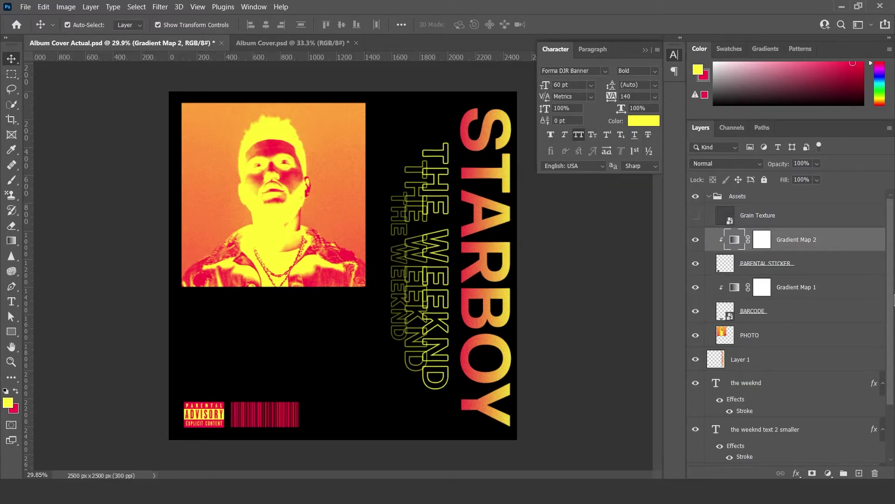
# Duplicate the largest "the weeknd" outlined text layer and check the reference cover's MANIA lettering.
pyautogui.scroll(-3, 697, 386)
pyautogui.rightClick(765, 315)
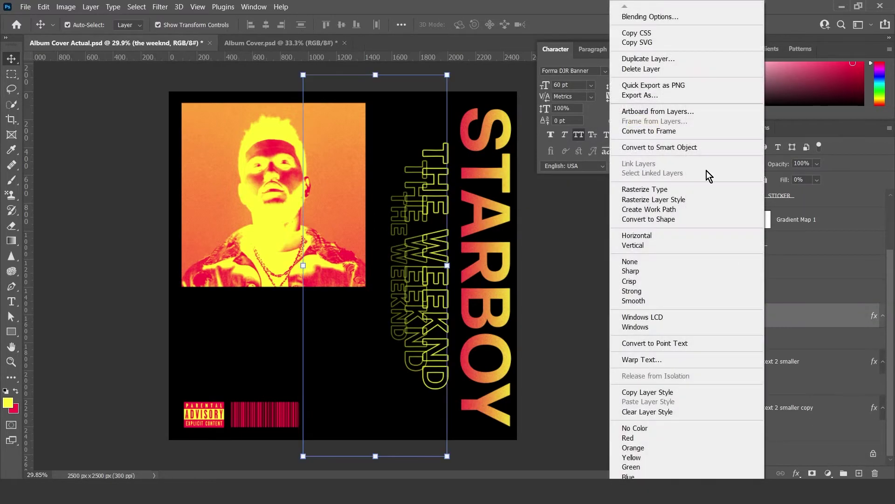
pyautogui.click(667, 58)
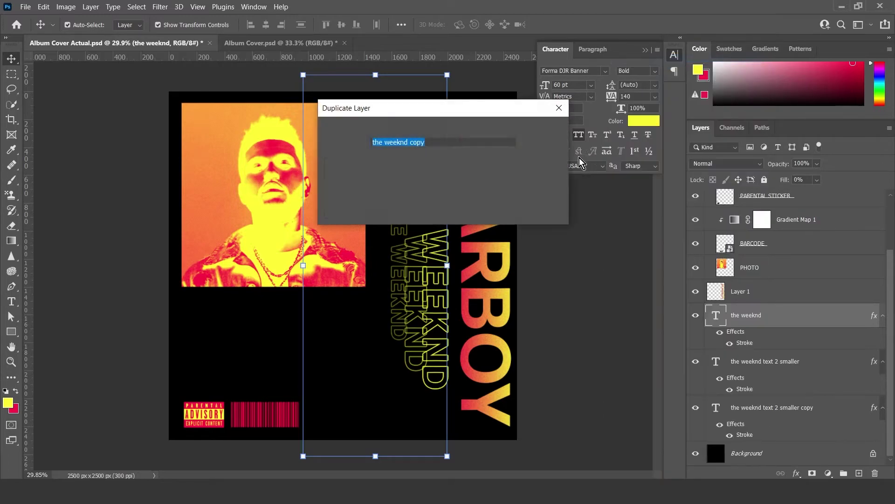
pyautogui.click(546, 131)
pyautogui.click(261, 47)
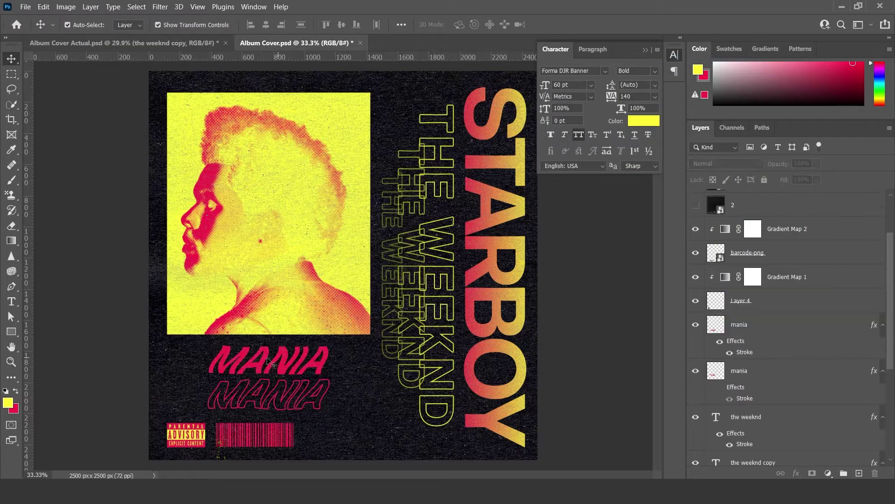
pyautogui.click(123, 42)
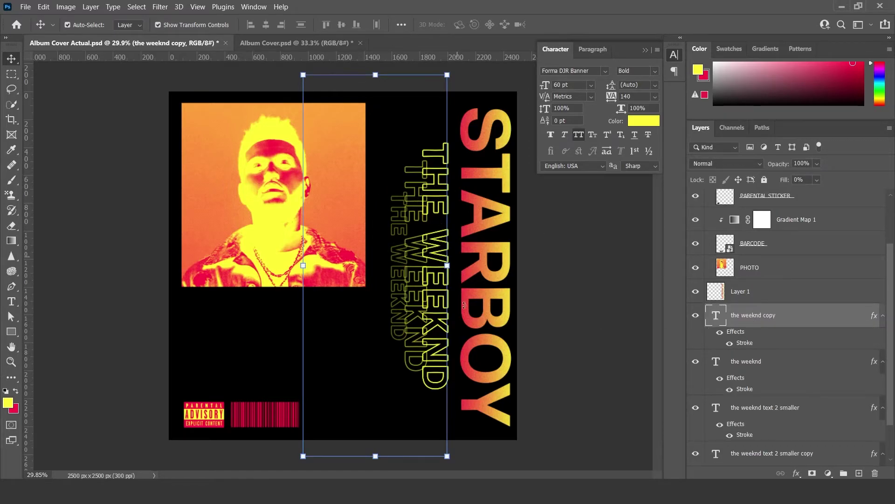
# Rotate the duplicated outlined text to horizontal and move it just below the photo.
pyautogui.moveTo(447, 265); pyautogui.dragTo(365, 96)
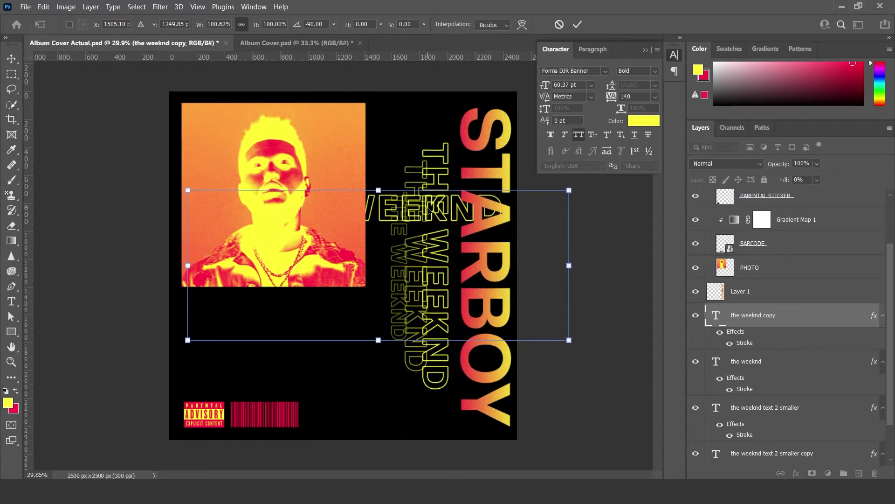
pyautogui.moveTo(430, 209); pyautogui.dragTo(356, 309)
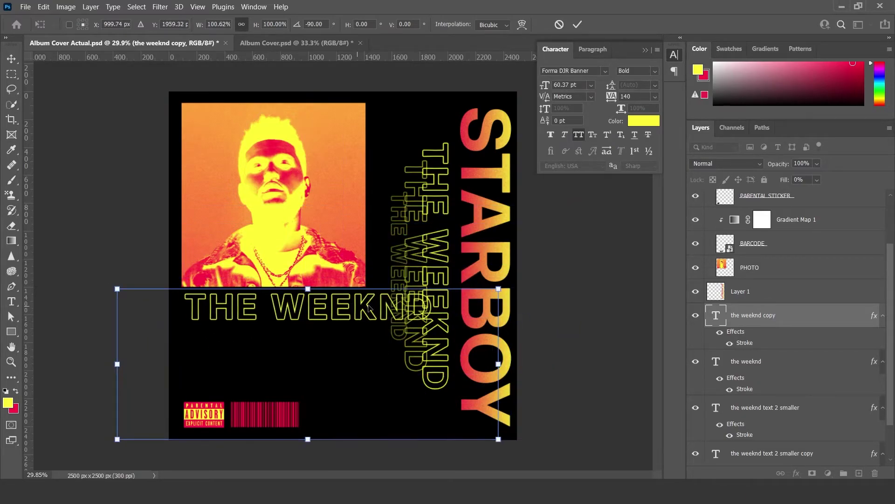
# Replace the wording of the horizontal outlined text below the photo with MANIA.
pyautogui.doubleClick(715, 319)
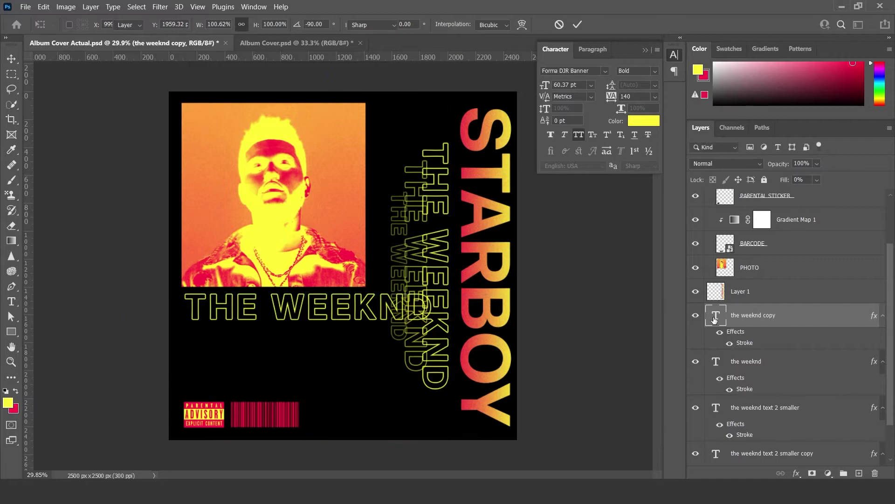
pyautogui.write('MANIA')
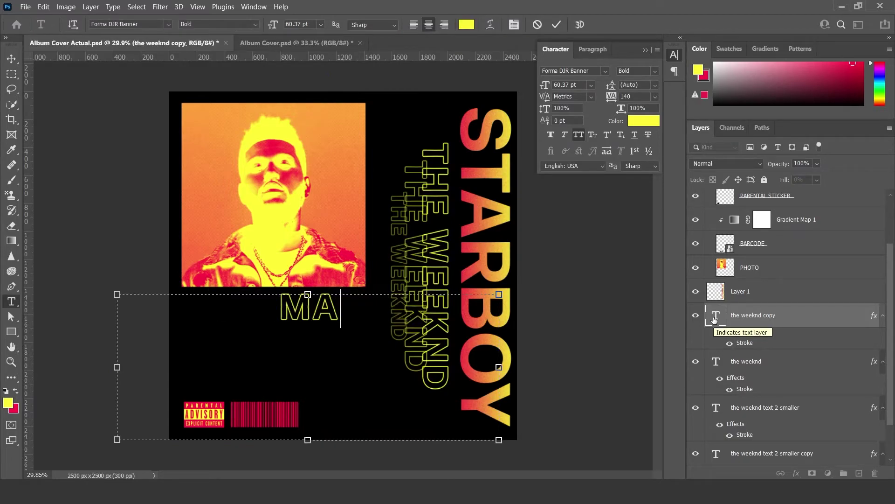
pyautogui.click(558, 24)
pyautogui.press('v')
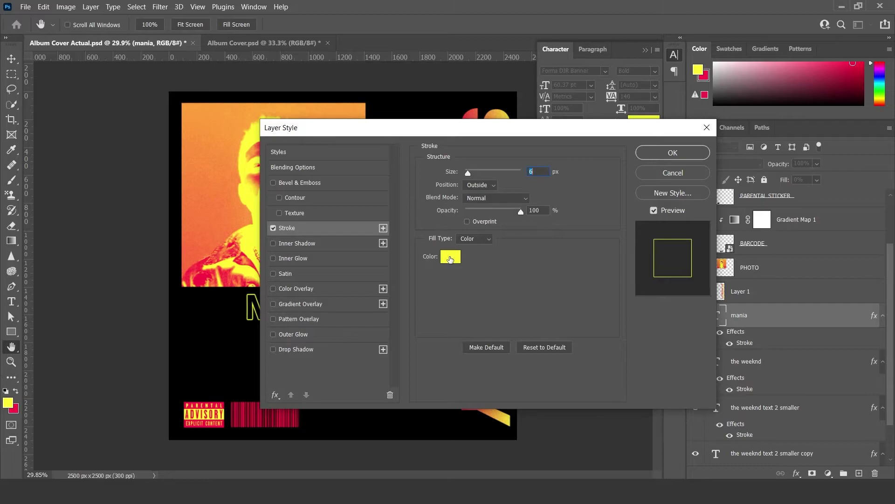
# Change the MANIA text's stroke color to red fb1344 and shift the word left so it is centered beneath the photo.
pyautogui.click(450, 258)
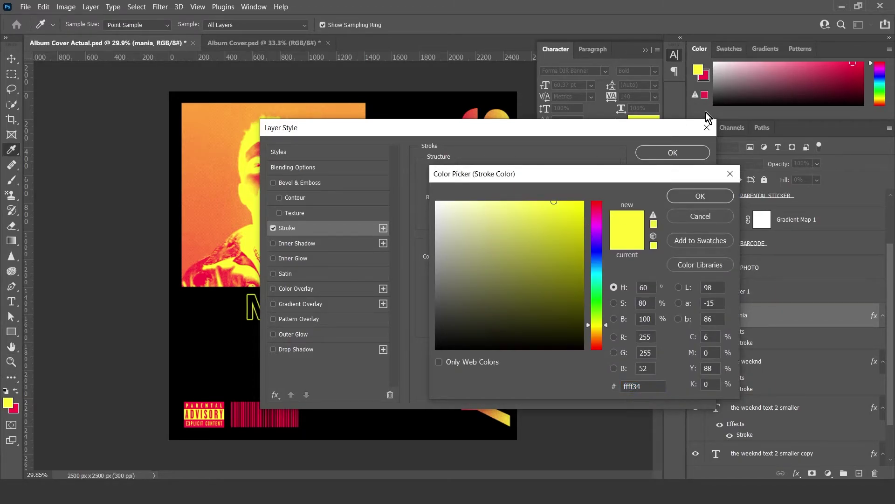
pyautogui.click(707, 73)
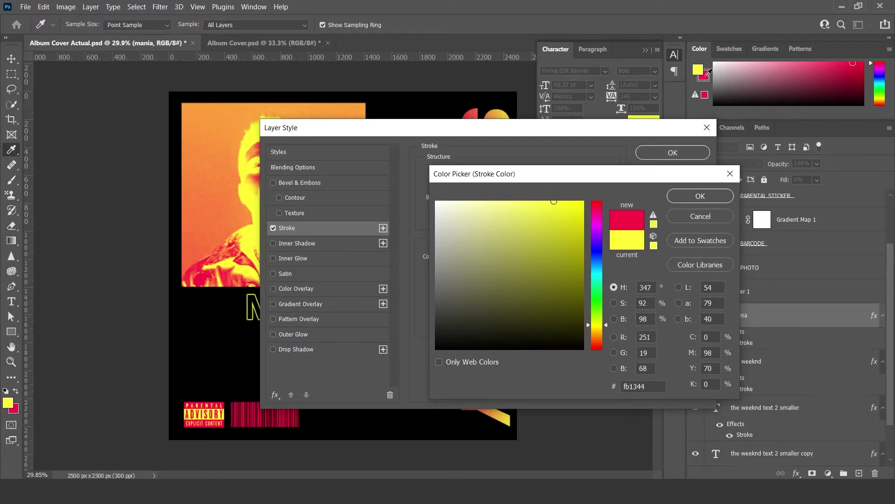
pyautogui.click(699, 196)
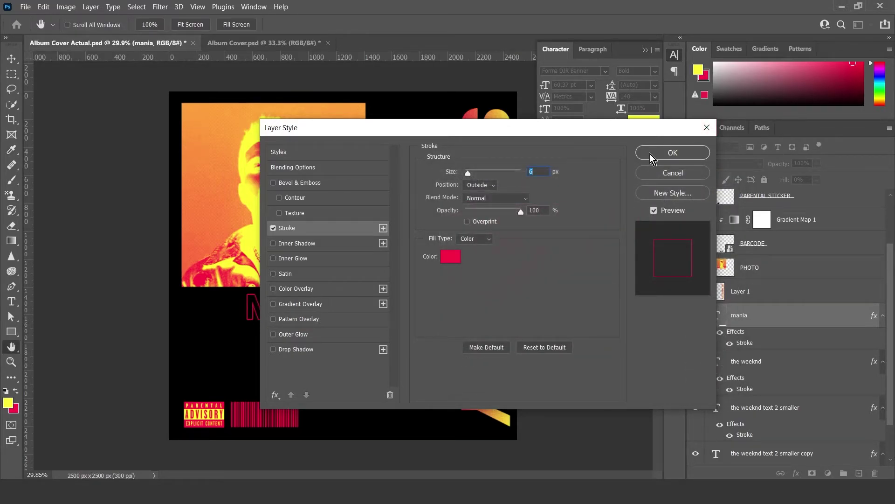
pyautogui.click(673, 152)
pyautogui.moveTo(326, 314); pyautogui.dragTo(298, 311)
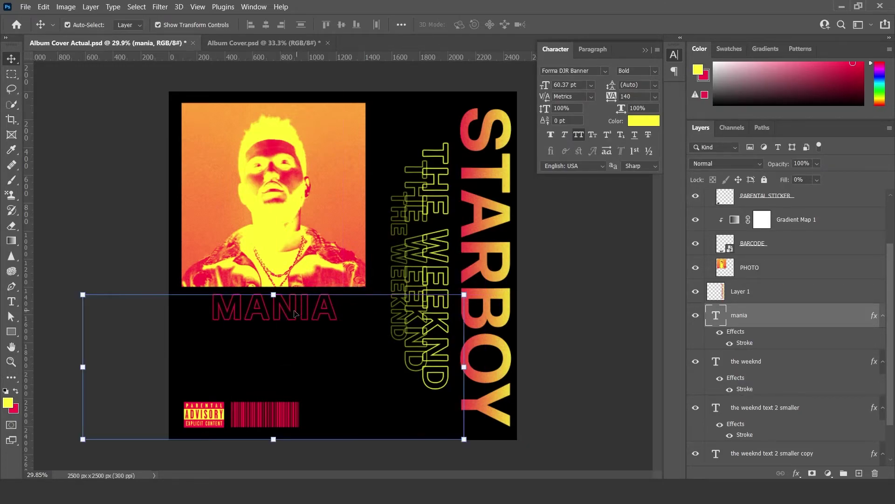
pyautogui.click(607, 300)
# Duplicate the outlined MANIA text layer and place the copy directly below the original.
pyautogui.click(774, 321)
pyautogui.rightClick(774, 321)
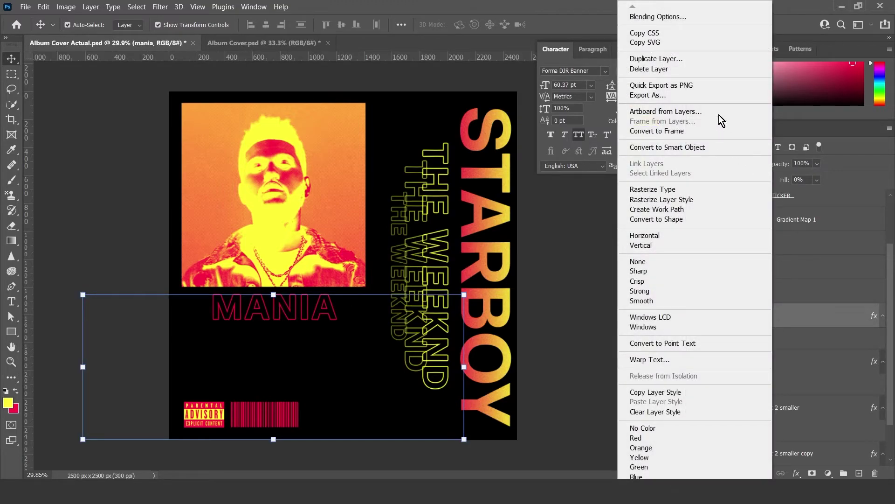
pyautogui.click(676, 59)
pyautogui.click(540, 130)
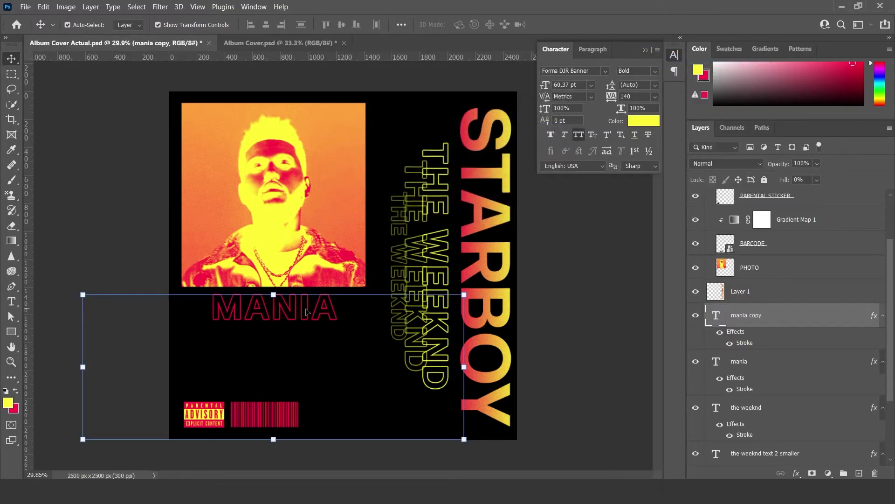
pyautogui.moveTo(307, 311); pyautogui.dragTo(298, 344)
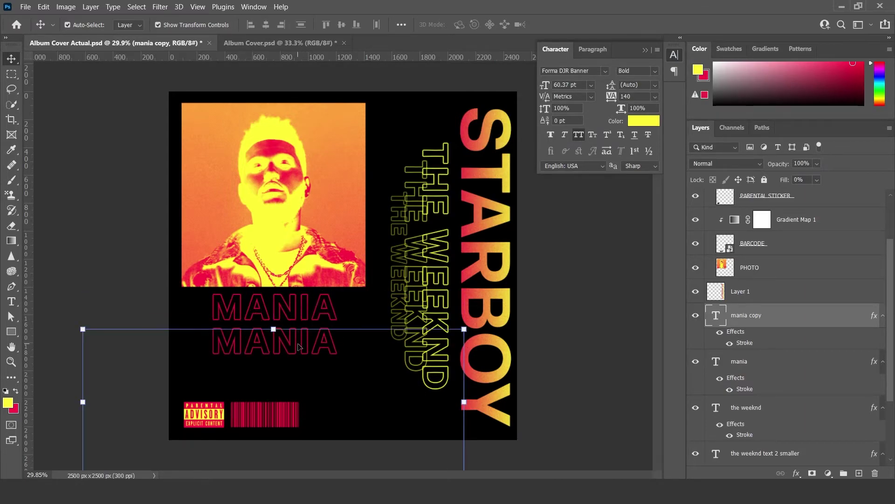
# Hide the stroke effect on the lower MANIA copy, raise its fill to 100%, and compare with the reference cover.
pyautogui.click(721, 333)
pyautogui.click(817, 180)
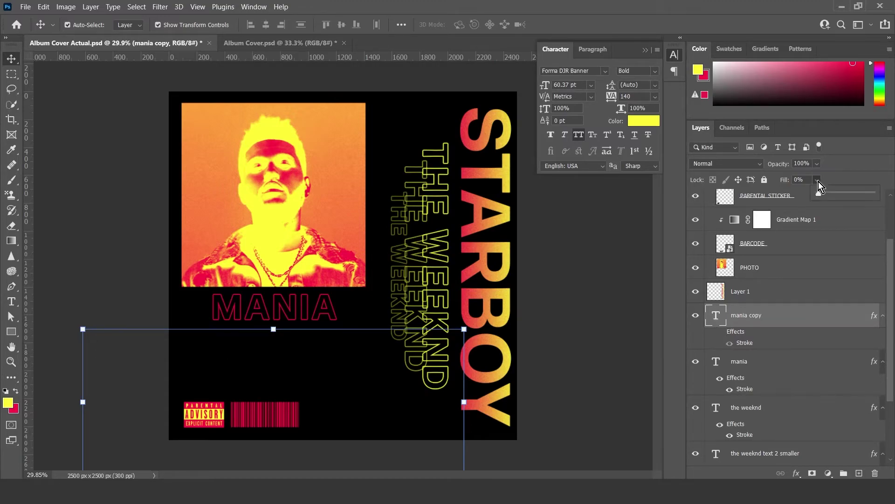
pyautogui.moveTo(817, 192); pyautogui.dragTo(894, 196)
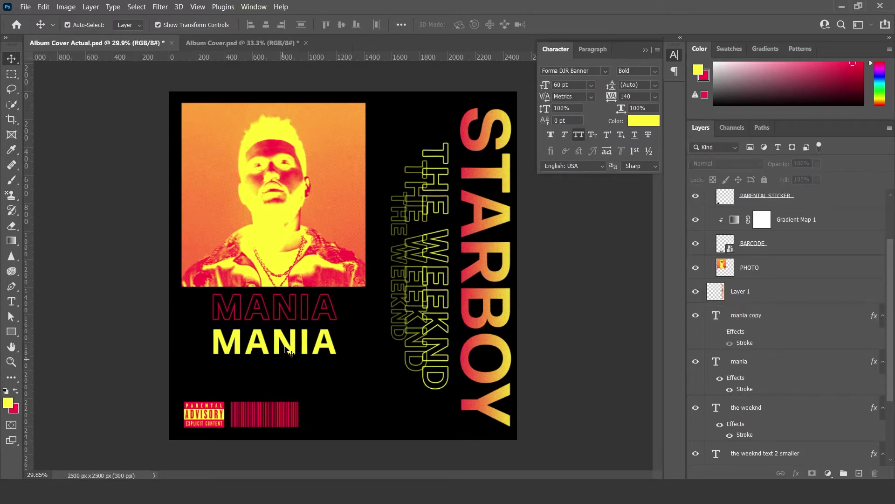
pyautogui.click(233, 44)
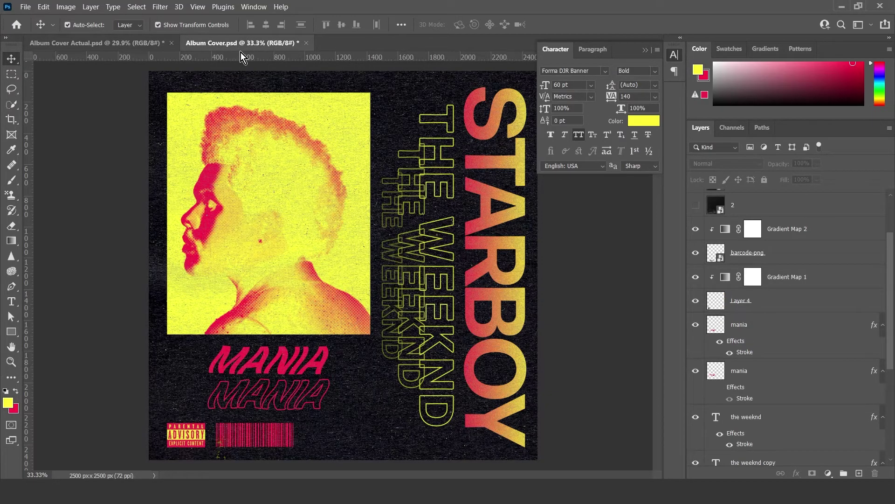
pyautogui.click(107, 43)
# Recolor the lower solid MANIA text from the red background swatch and apply the text edit.
pyautogui.scroll(2, 236, 351)
pyautogui.scroll(2, 236, 351)
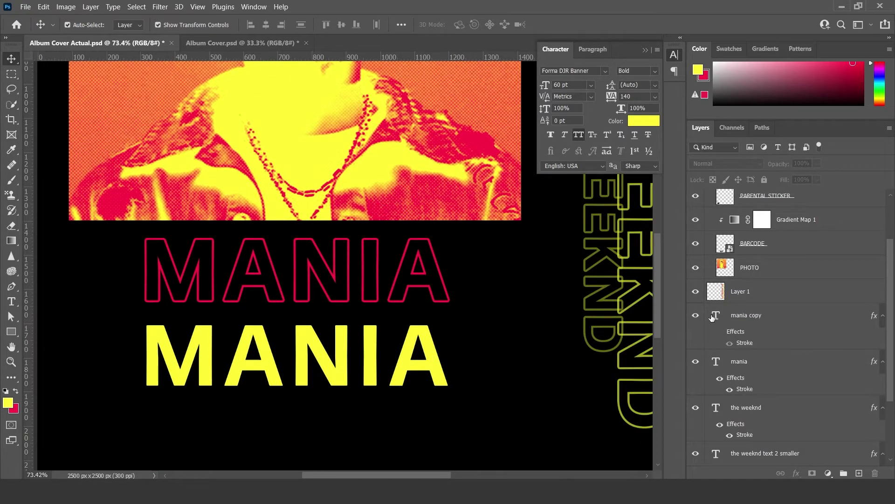
pyautogui.doubleClick(717, 315)
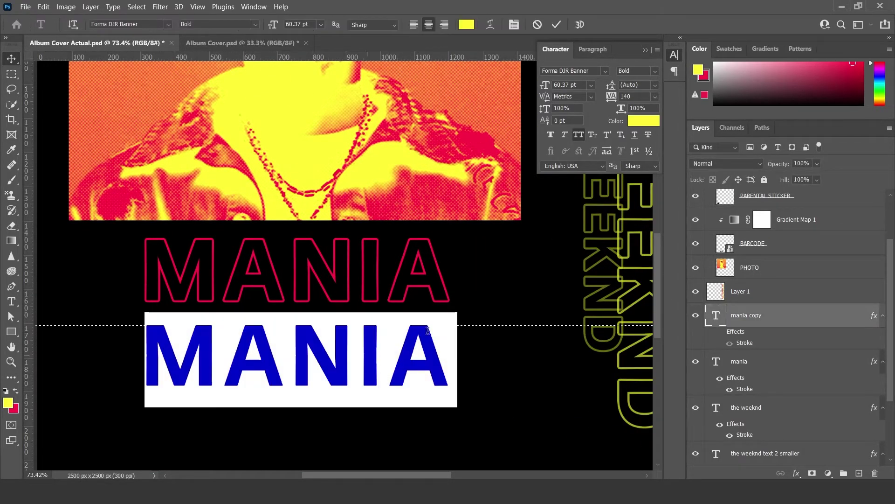
pyautogui.click(641, 121)
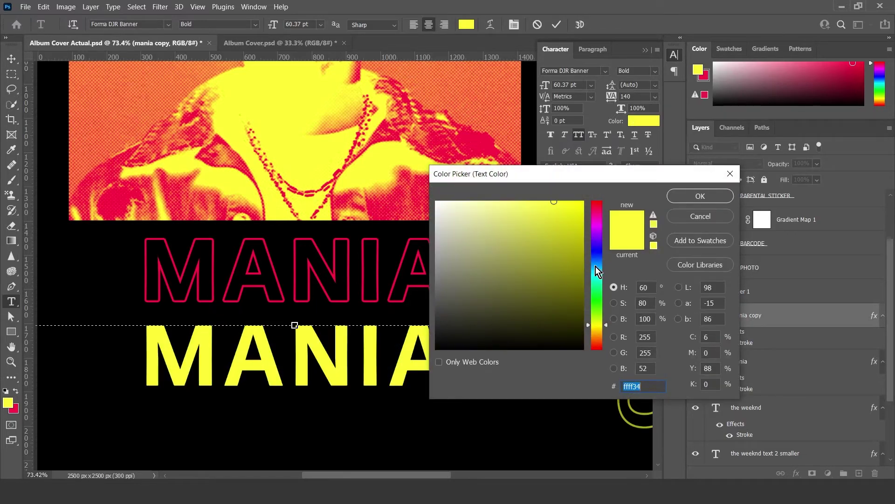
pyautogui.click(706, 198)
pyautogui.click(455, 350)
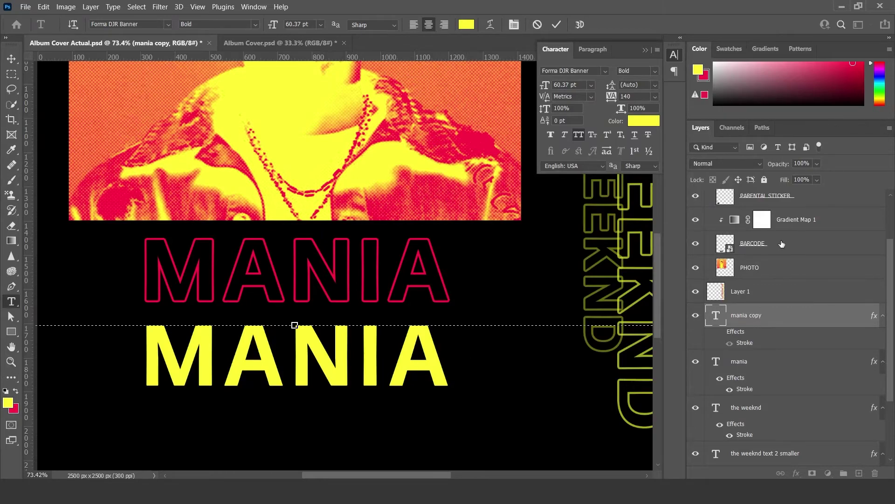
pyautogui.click(714, 317)
pyautogui.click(644, 121)
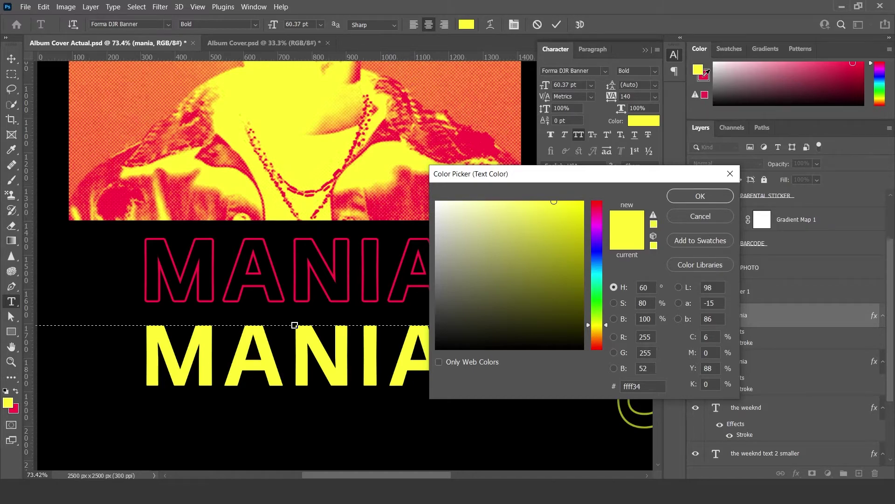
pyautogui.click(704, 97)
pyautogui.click(691, 196)
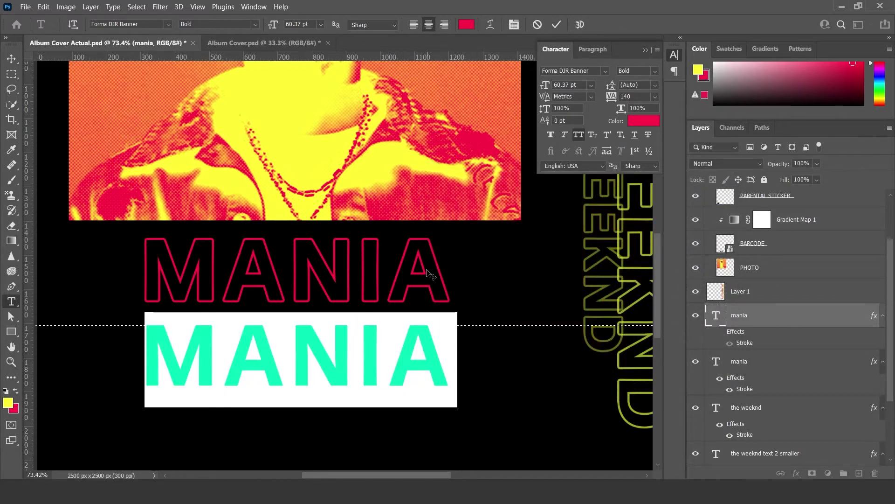
pyautogui.click(556, 24)
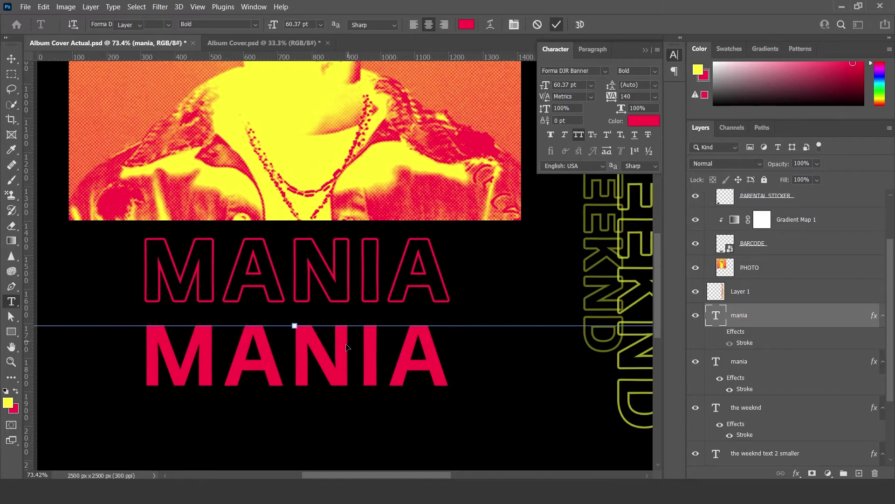
# Move the solid MANIA up about 41 px toward the outlined one, and shift both words down together away from the photo.
pyautogui.press('v')
pyautogui.moveTo(347, 348); pyautogui.dragTo(347, 334)
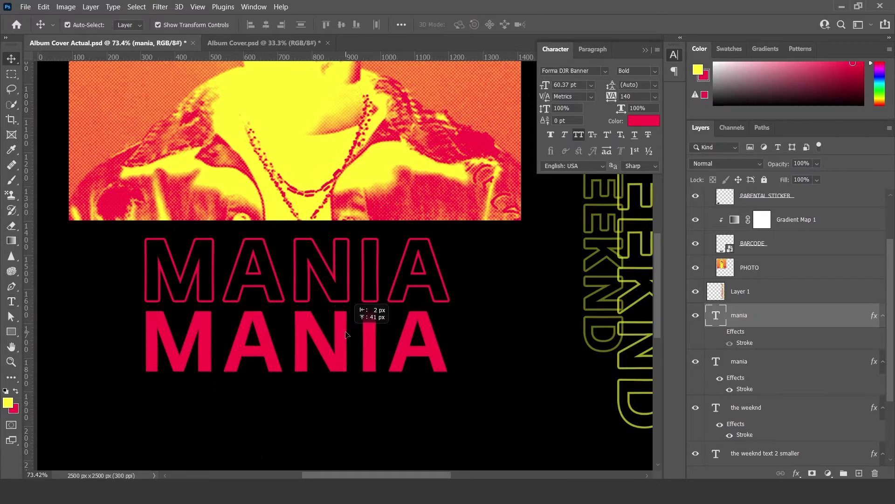
pyautogui.scroll(-5, 347, 334)
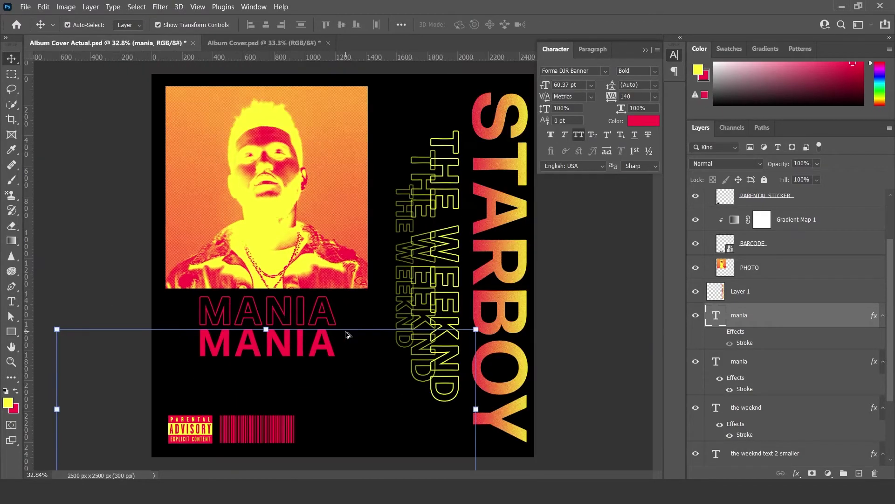
pyautogui.keyDown('ctrl'); pyautogui.click(746, 362); pyautogui.keyUp('ctrl')
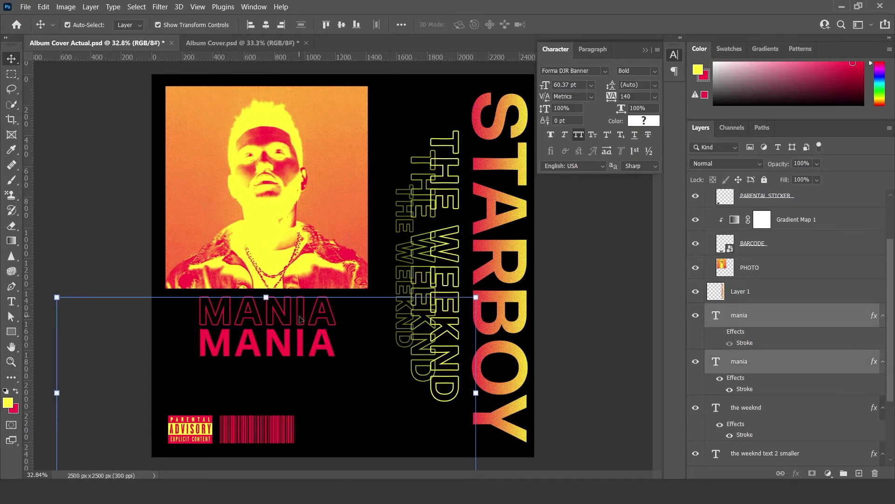
pyautogui.moveTo(302, 322); pyautogui.dragTo(300, 336)
pyautogui.keyDown('ctrl'); pyautogui.click(384, 356); pyautogui.keyUp('ctrl')
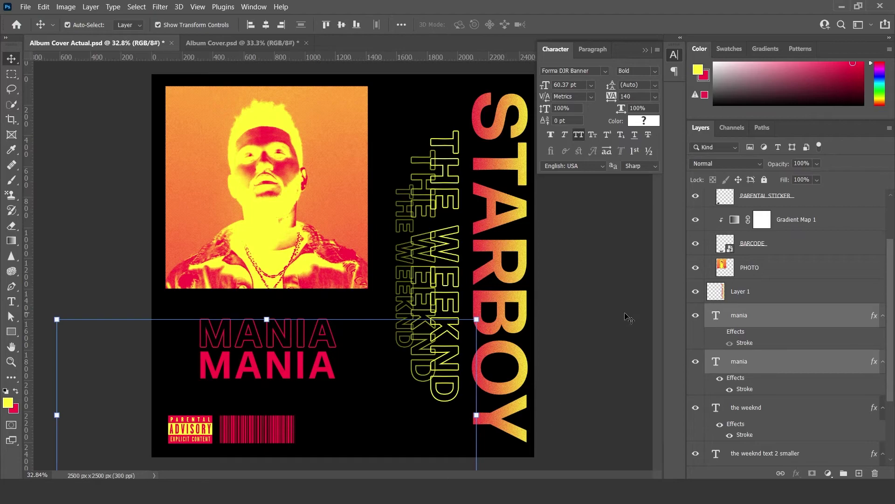
pyautogui.click(320, 322)
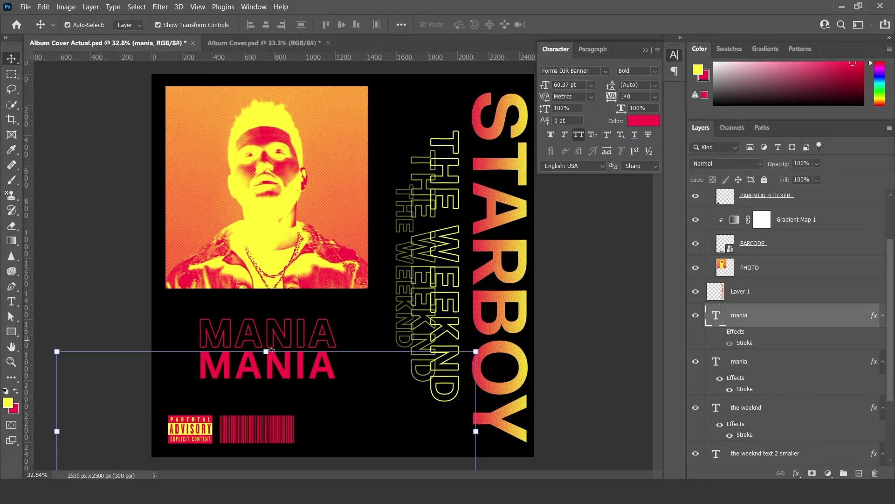
pyautogui.moveTo(277, 364)
pyautogui.mouseDown()
pyautogui.moveTo(275, 374)
pyautogui.moveTo(274, 355)
pyautogui.moveTo(276, 371)
pyautogui.mouseUp()
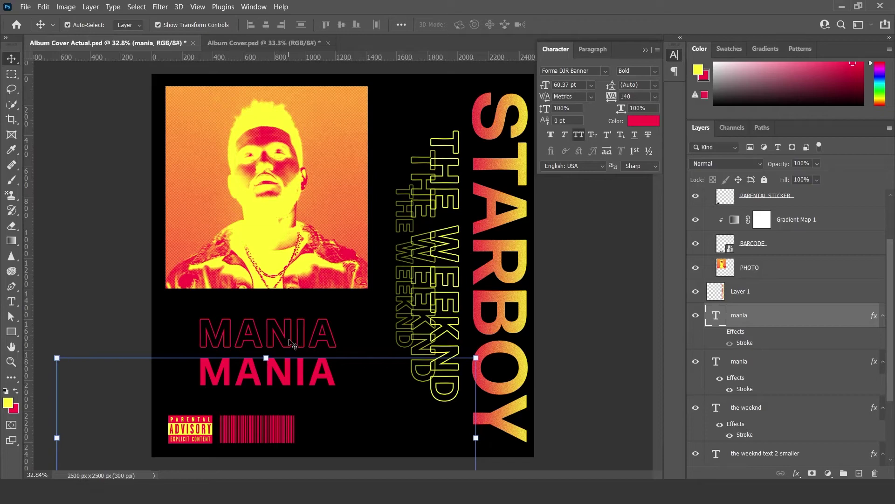
pyautogui.moveTo(290, 340); pyautogui.dragTo(304, 337)
pyautogui.keyDown('shift'); pyautogui.click(765, 323); pyautogui.keyUp('shift')
pyautogui.hotkey('ctrl', 'h')
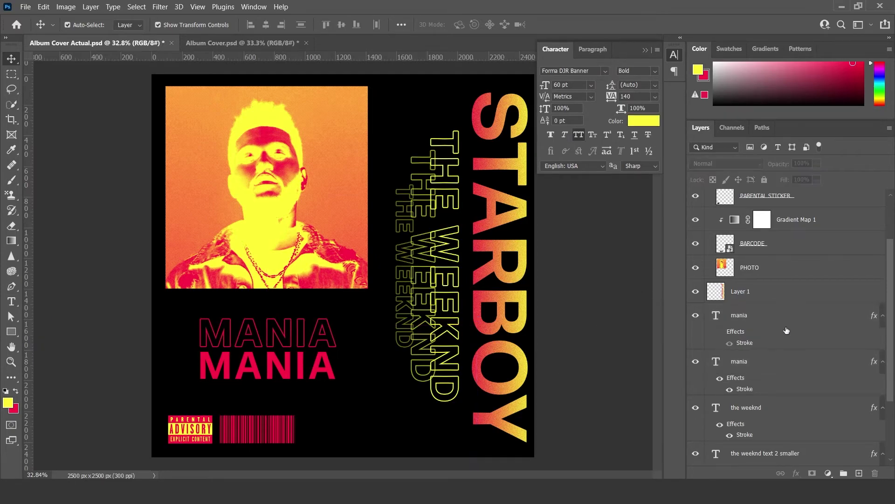
# Rasterize the type of both MANIA text layers, the solid one and the outlined one.
pyautogui.click(787, 323)
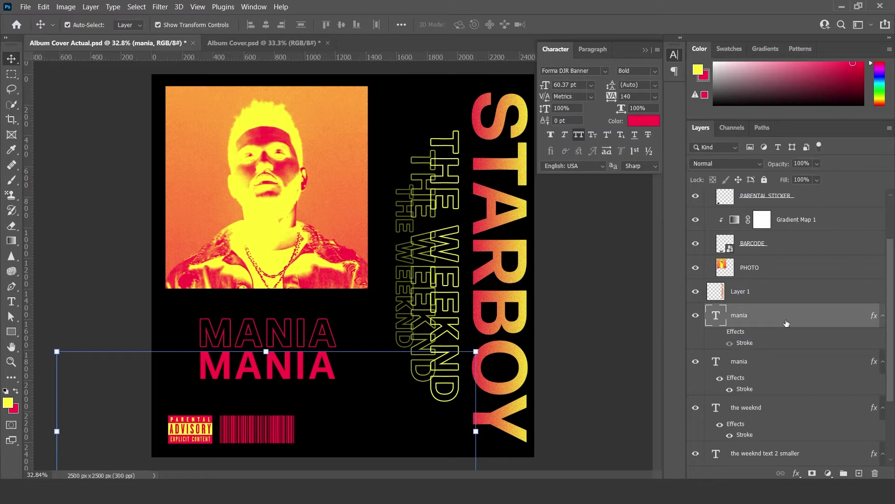
pyautogui.rightClick(786, 323)
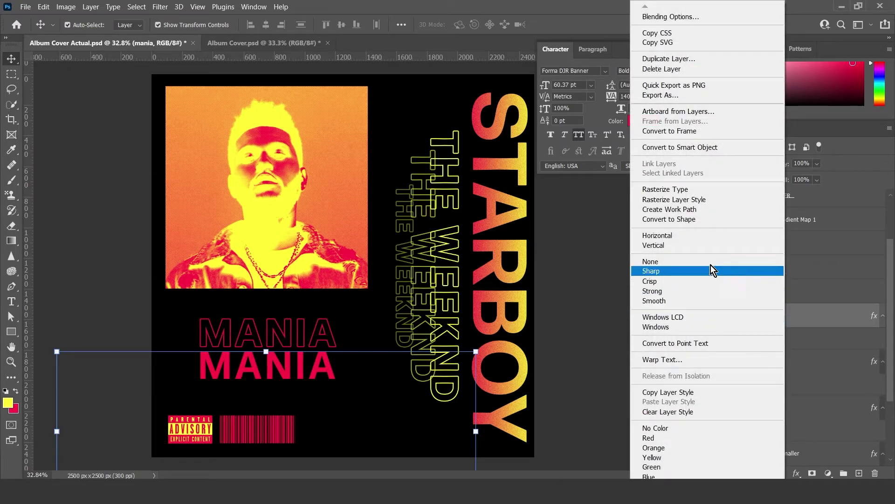
pyautogui.click(709, 189)
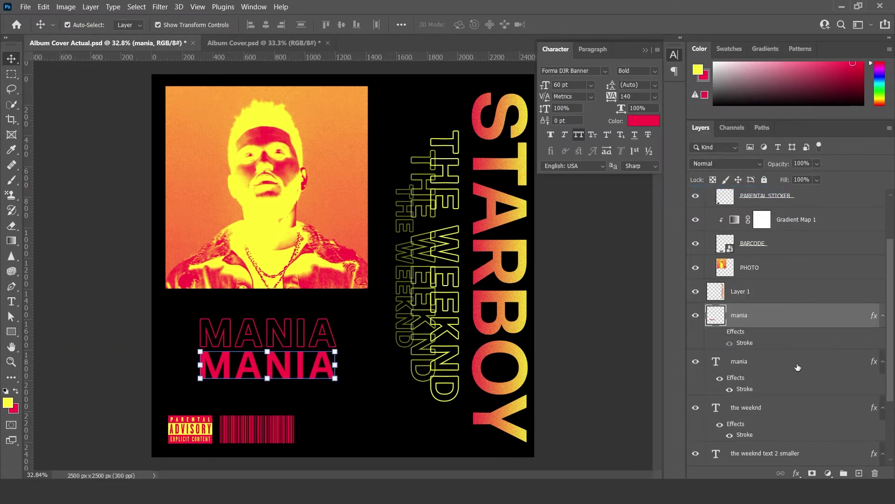
pyautogui.rightClick(773, 368)
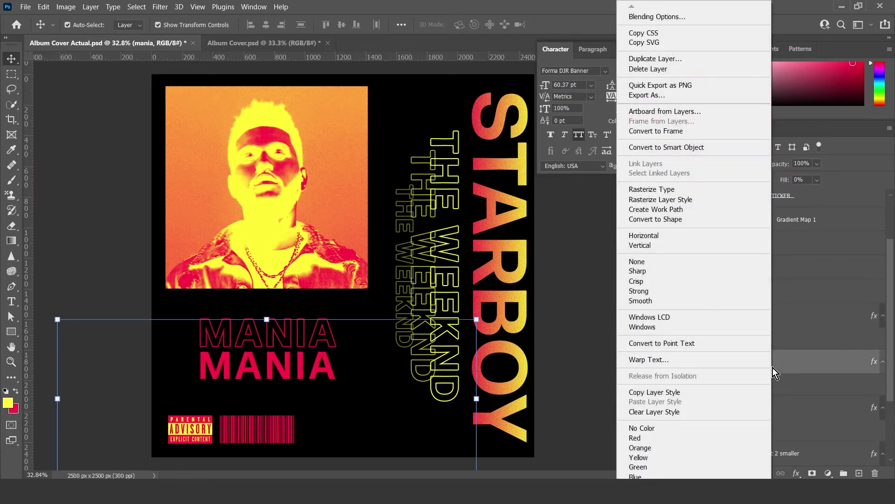
pyautogui.click(683, 189)
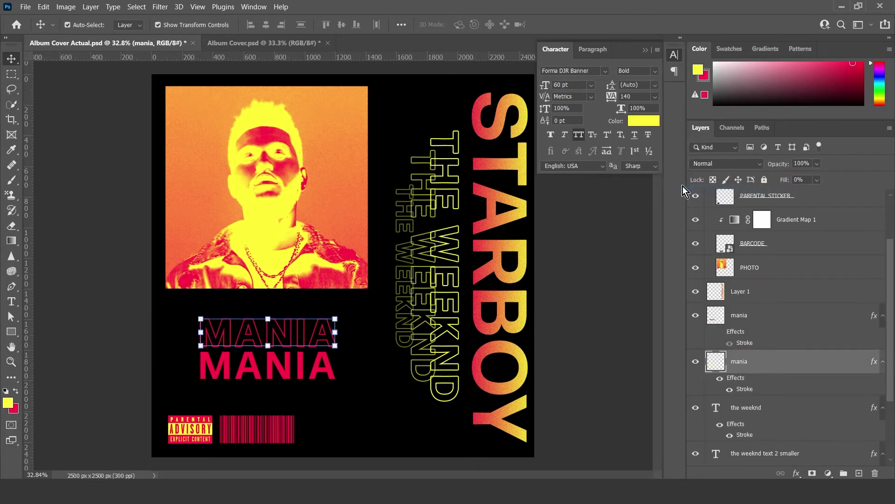
# Distort the outlined MANIA into slanted, wavy lettering with Liquify's Twirl Clockwise tool at brush size 448, and apply it.
pyautogui.scroll(5, 271, 349)
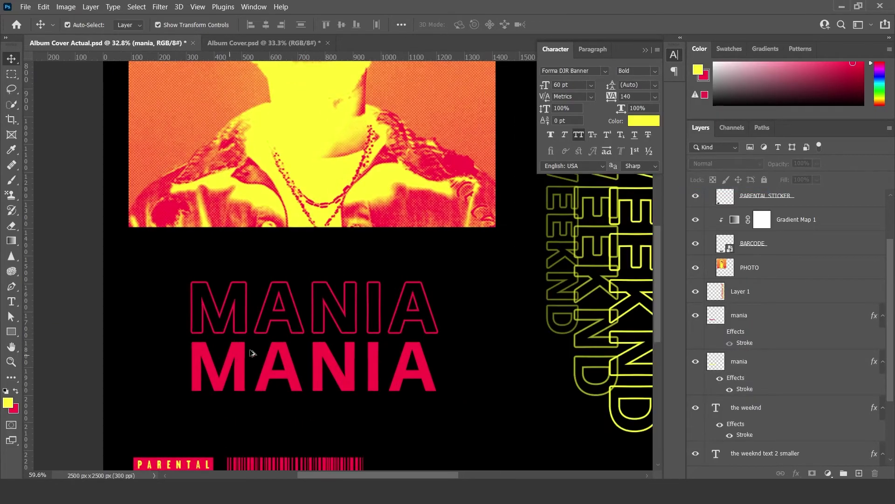
pyautogui.scroll(-7, 274, 349)
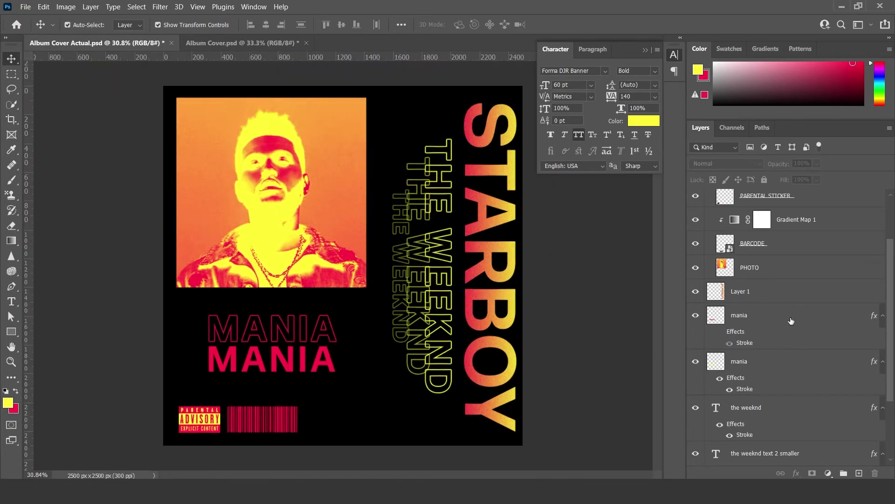
pyautogui.click(791, 321)
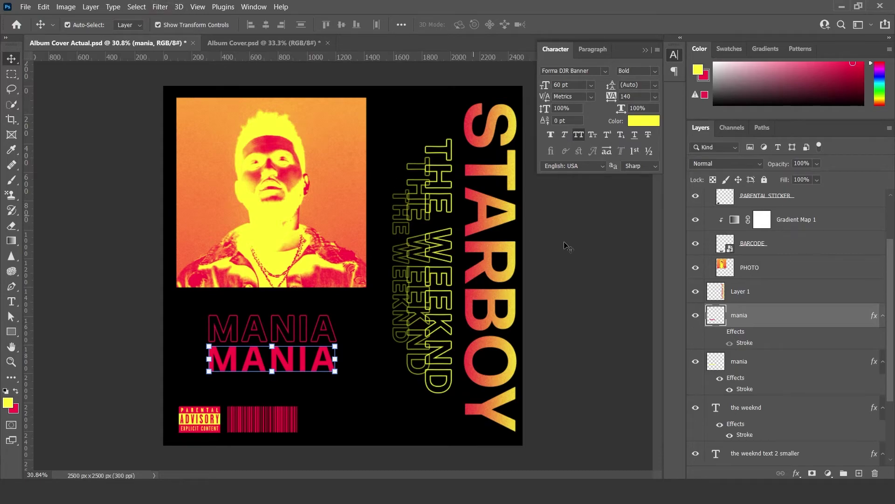
pyautogui.click(778, 364)
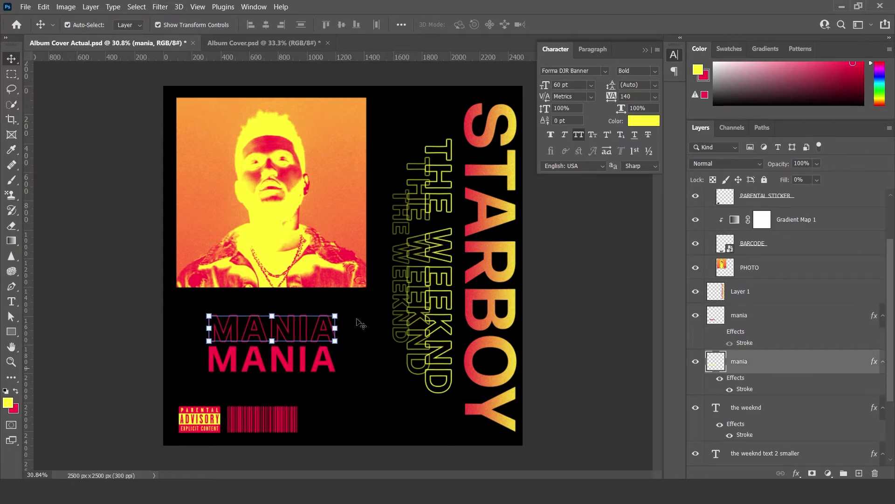
pyautogui.click(160, 7)
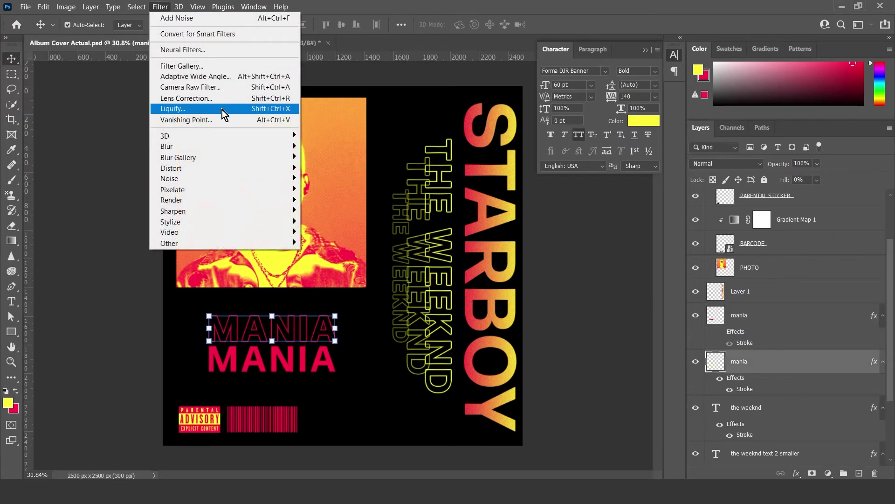
pyautogui.click(222, 110)
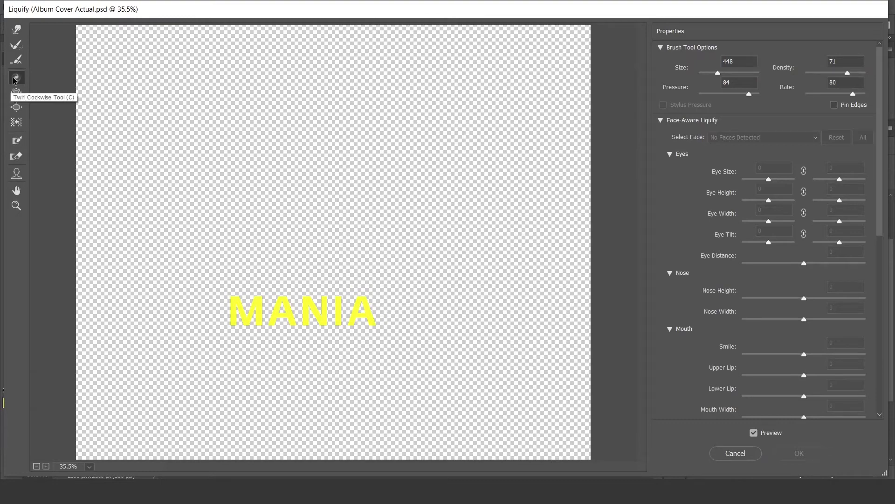
pyautogui.moveTo(448, 314)
pyautogui.mouseDown()
pyautogui.moveTo(200, 313)
pyautogui.moveTo(435, 290)
pyautogui.mouseUp()
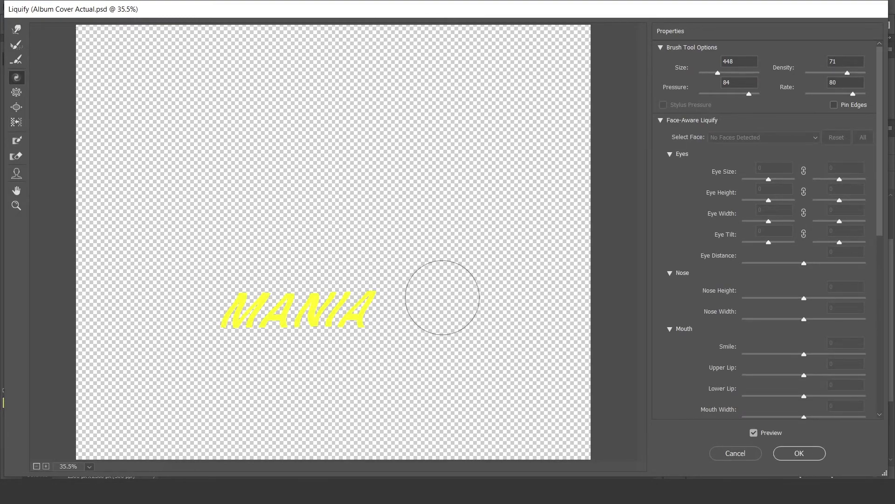
pyautogui.click(810, 455)
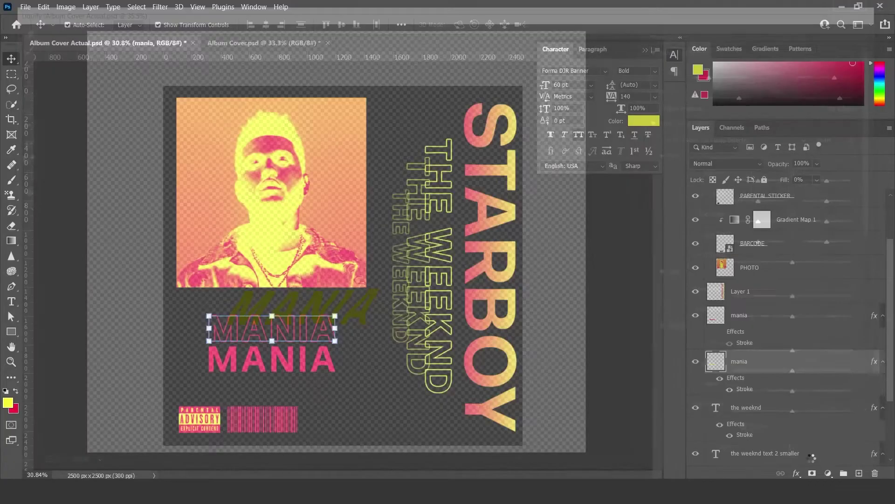
# Twirl the solid MANIA into matching slanted lettering with Liquify at brush size 448, and nudge it slightly down and left under the outlined word.
pyautogui.click(732, 315)
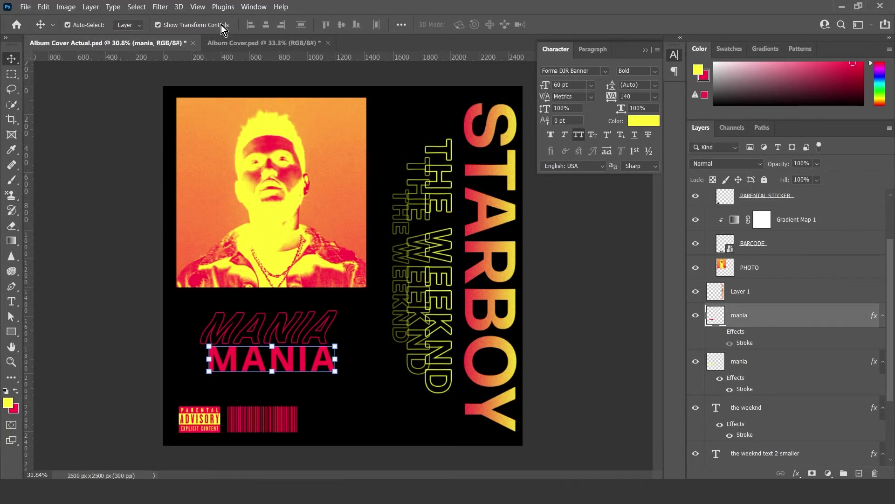
pyautogui.click(160, 6)
pyautogui.click(85, 208)
pyautogui.hotkey('ctrl', 'shift', 'x')
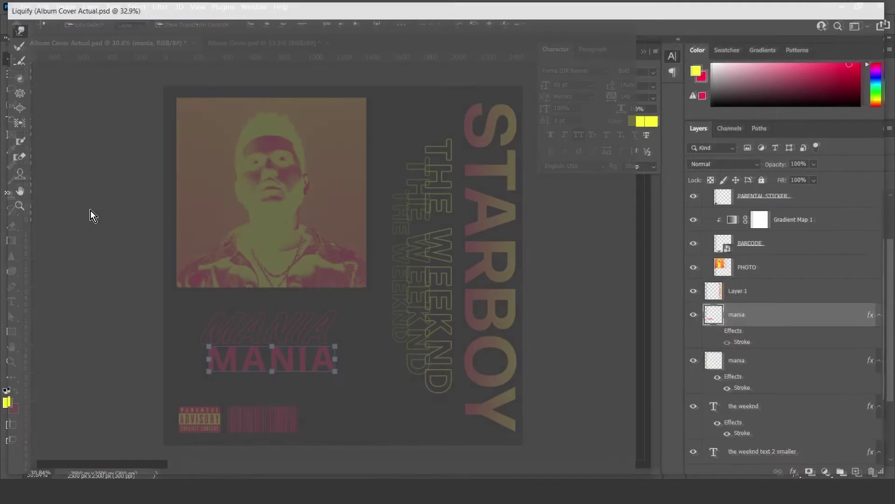
pyautogui.moveTo(432, 321)
pyautogui.mouseDown()
pyautogui.moveTo(173, 327)
pyautogui.moveTo(476, 324)
pyautogui.moveTo(153, 318)
pyautogui.mouseUp()
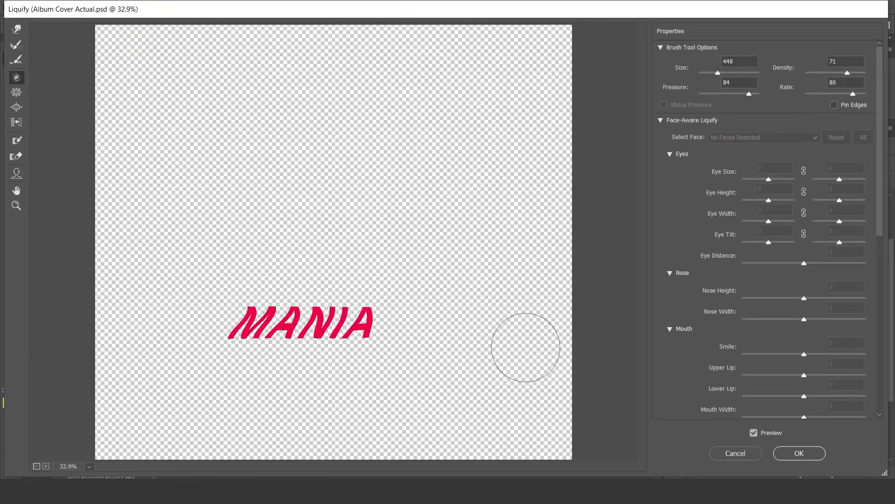
pyautogui.click(799, 453)
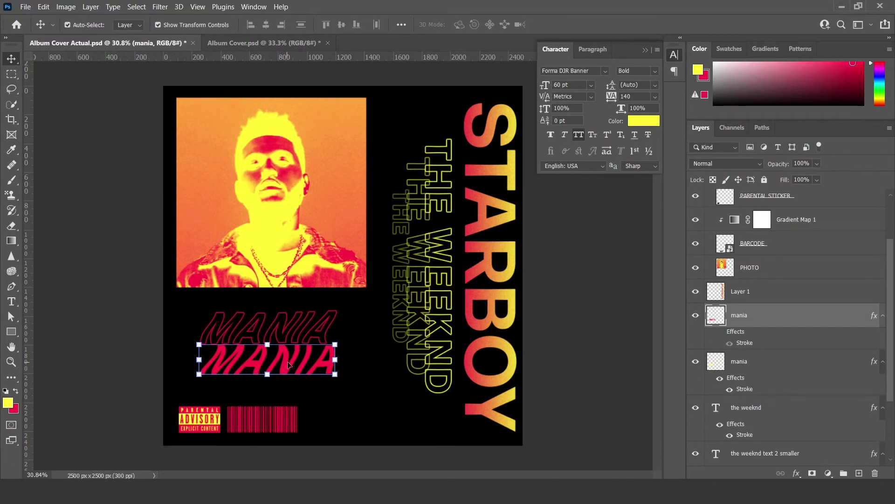
pyautogui.moveTo(284, 363); pyautogui.dragTo(278, 365)
pyautogui.click(588, 366)
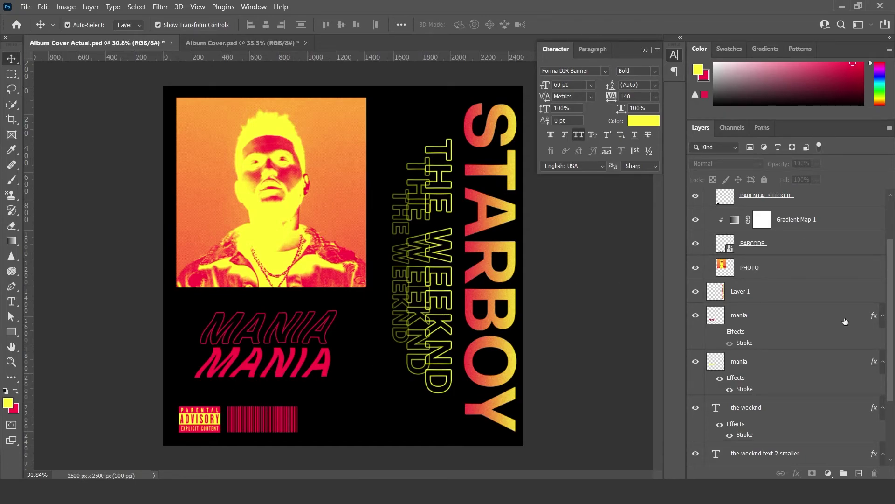
# Show the Grain Texture layer over the whole cover, using the Exclusion blend mode at 100% opacity.
pyautogui.scroll(3, 830, 303)
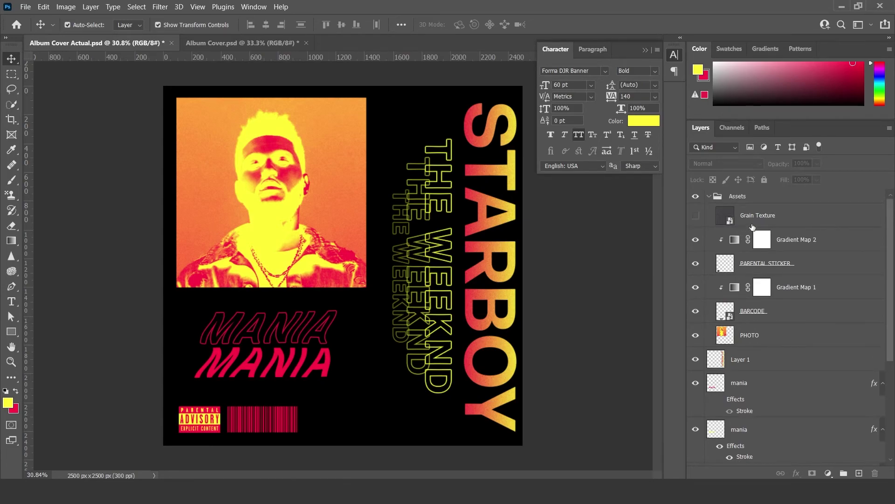
pyautogui.click(774, 218)
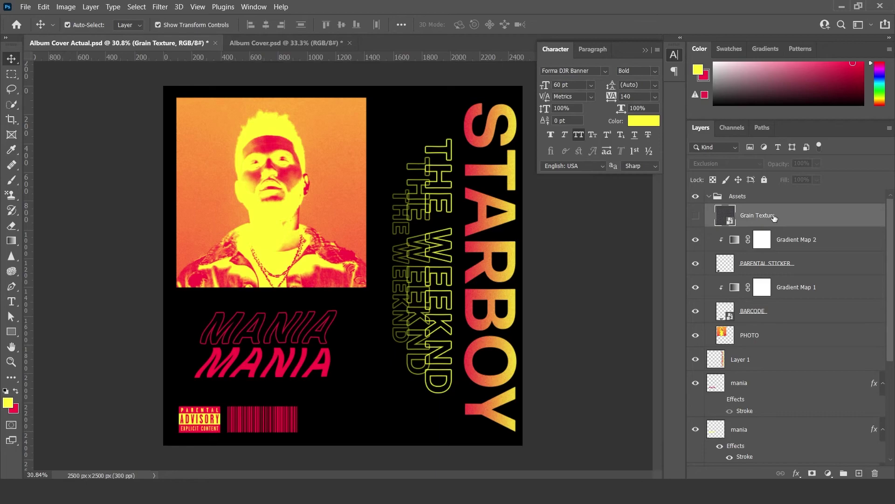
pyautogui.click(696, 217)
pyautogui.click(586, 272)
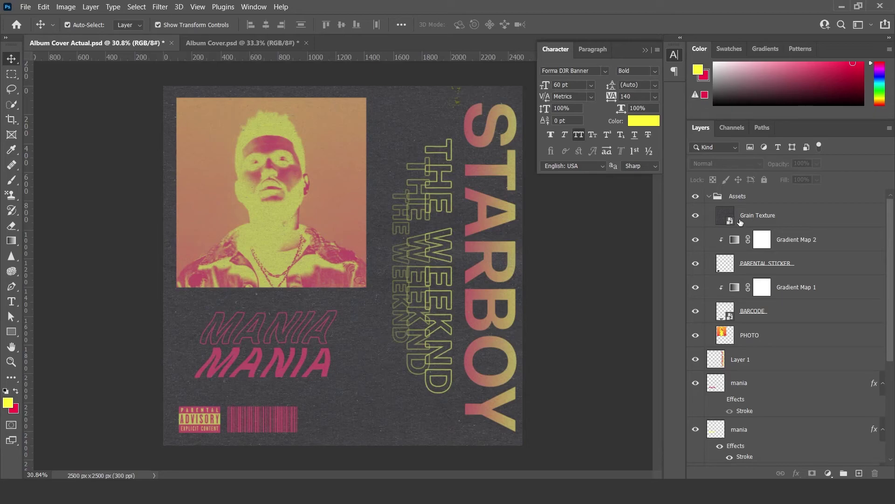
pyautogui.click(764, 214)
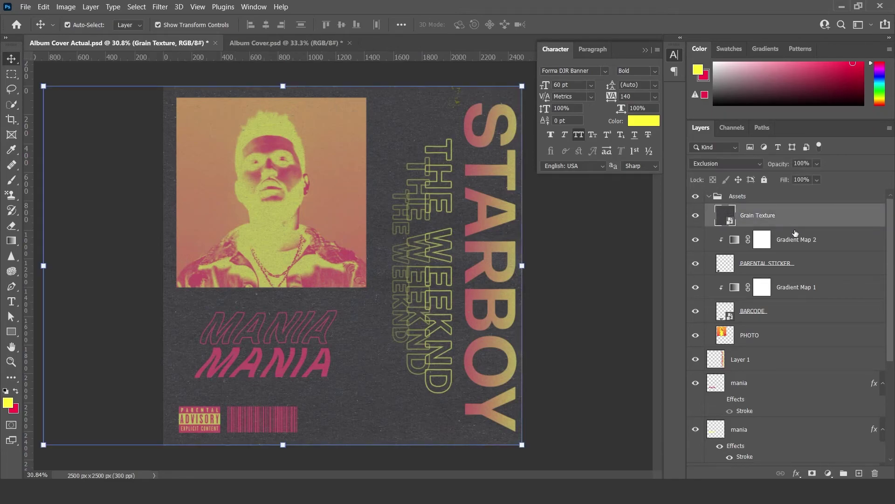
pyautogui.click(715, 161)
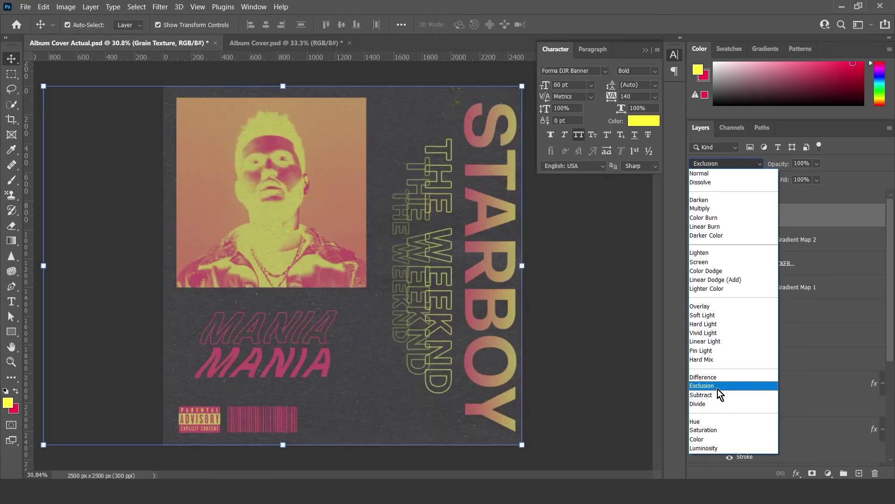
pyautogui.click(718, 387)
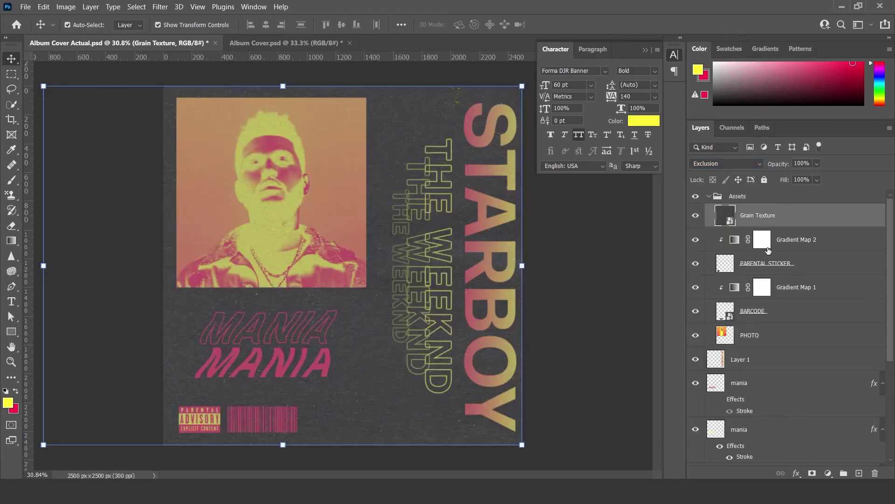
pyautogui.click(591, 278)
# Add a Levels adjustment above the grain texture with input levels of 52, 1.35 and 223.
pyautogui.click(829, 473)
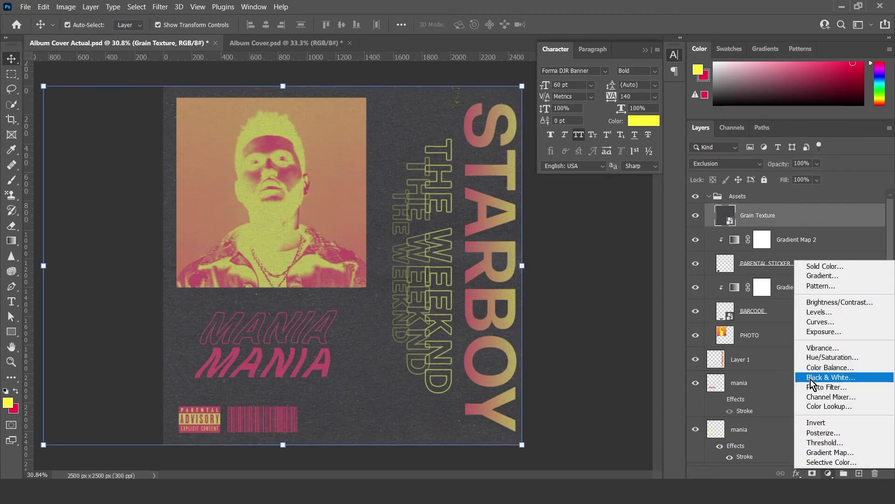
pyautogui.click(828, 311)
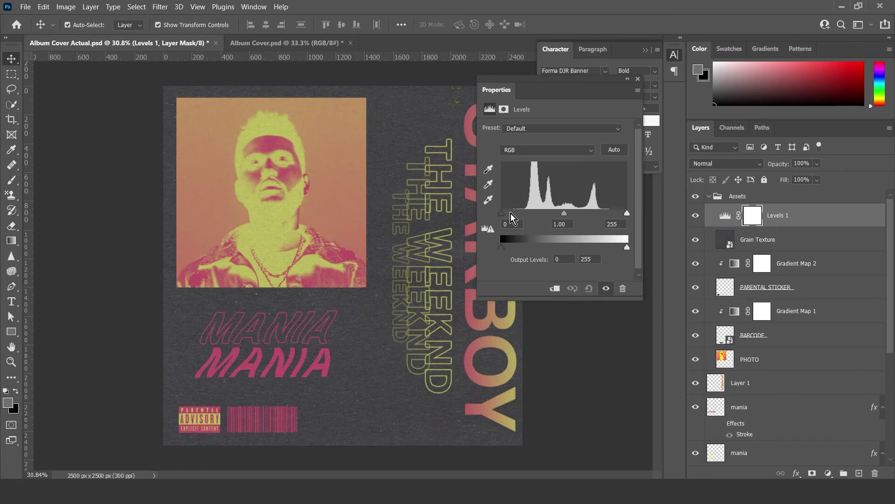
pyautogui.moveTo(511, 215)
pyautogui.mouseDown()
pyautogui.moveTo(528, 214)
pyautogui.moveTo(519, 214)
pyautogui.mouseUp()
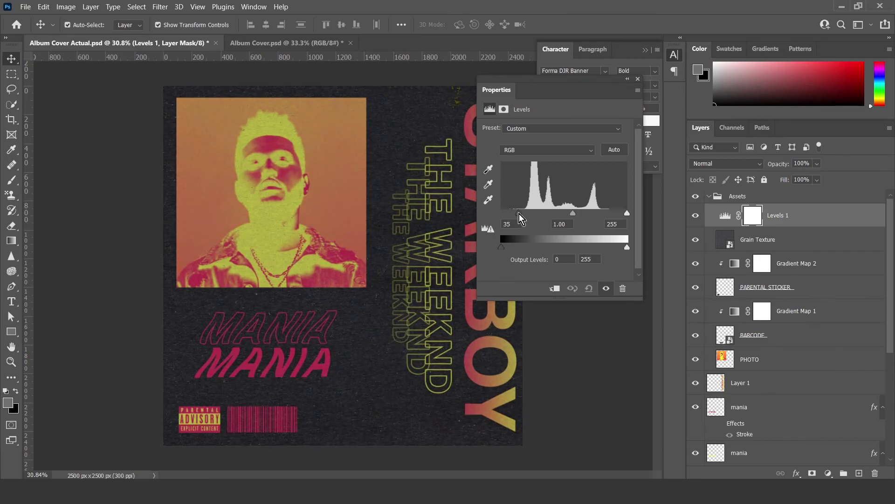
pyautogui.moveTo(573, 214); pyautogui.dragTo(527, 214)
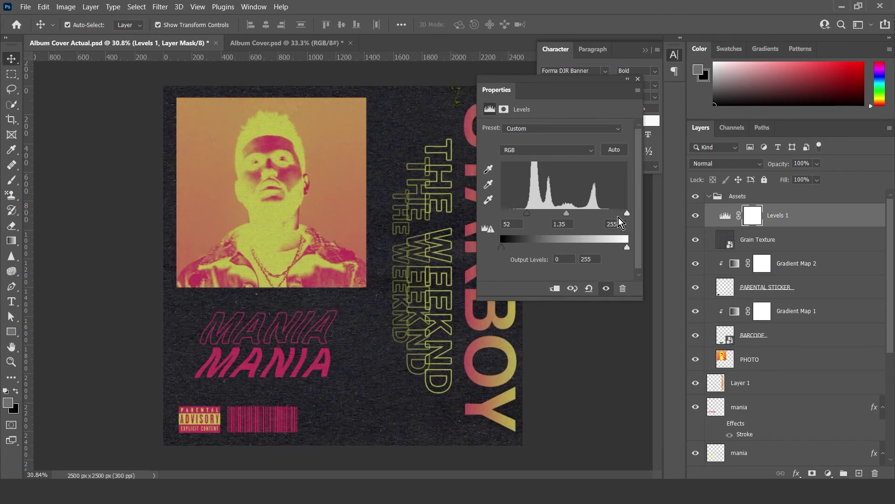
pyautogui.moveTo(627, 214)
pyautogui.mouseDown()
pyautogui.moveTo(600, 217)
pyautogui.moveTo(632, 216)
pyautogui.moveTo(612, 216)
pyautogui.mouseUp()
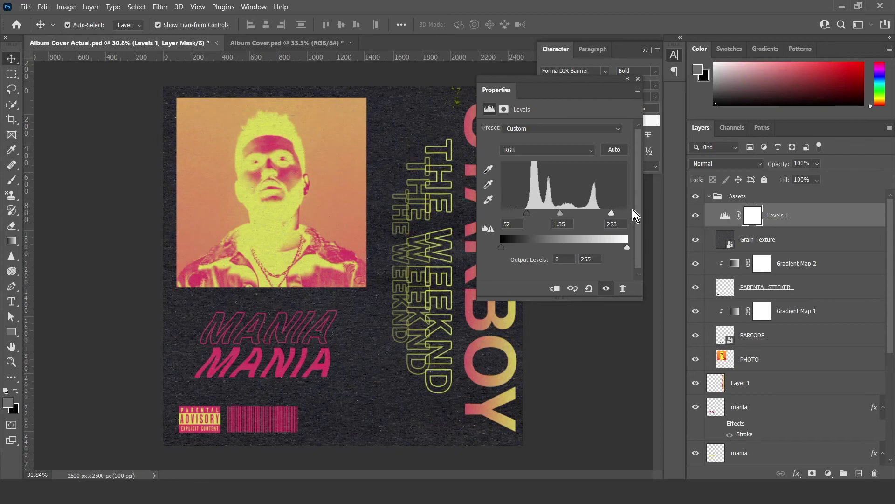
pyautogui.click(637, 79)
pyautogui.click(725, 216)
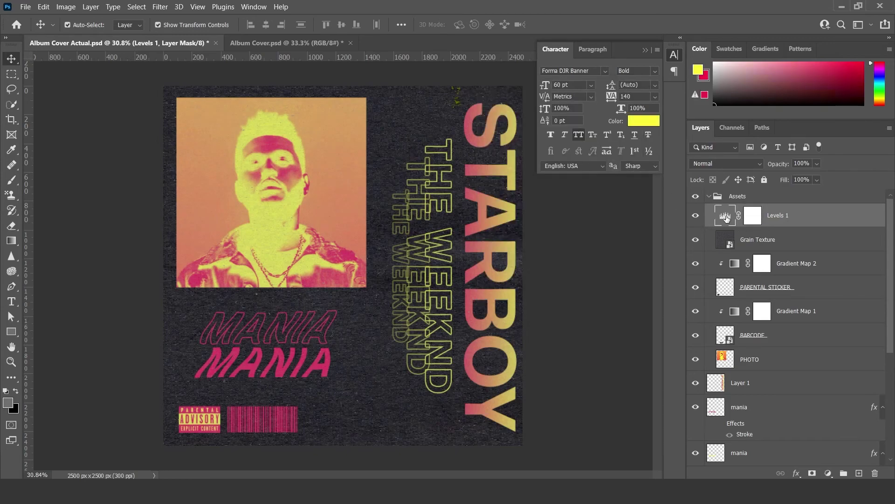
# Add a Vibrance adjustment above the Levels layer with saturation at +15 and vibrance slightly below +42.
pyautogui.click(829, 473)
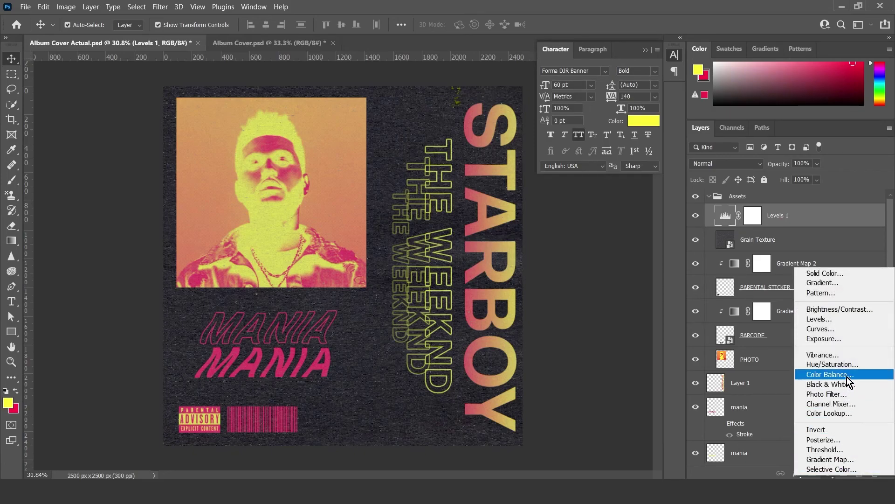
pyautogui.click(851, 356)
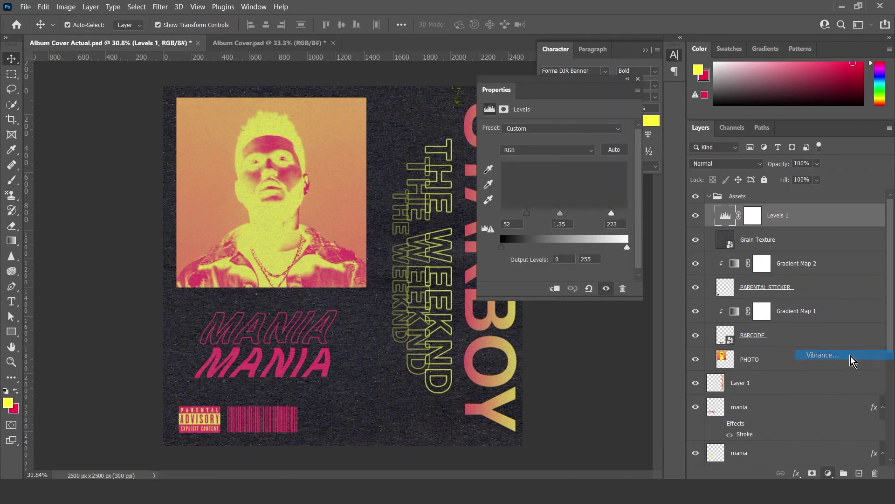
pyautogui.click(726, 215)
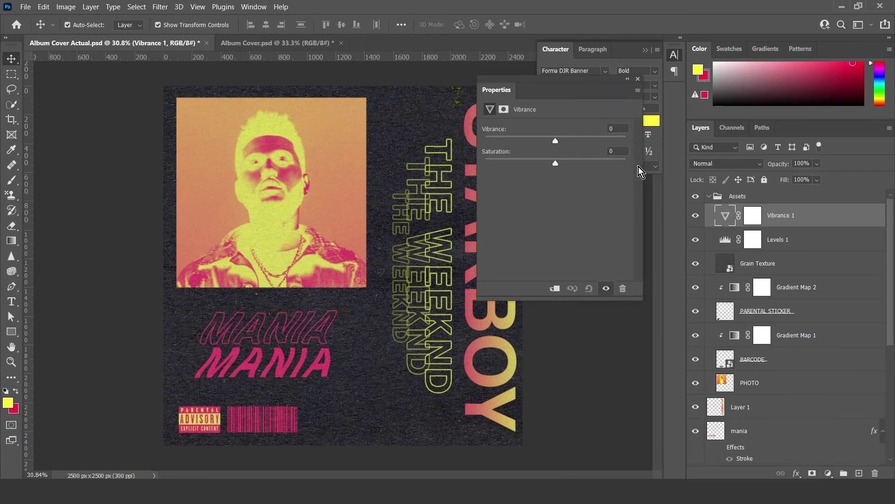
pyautogui.moveTo(561, 140); pyautogui.dragTo(569, 183)
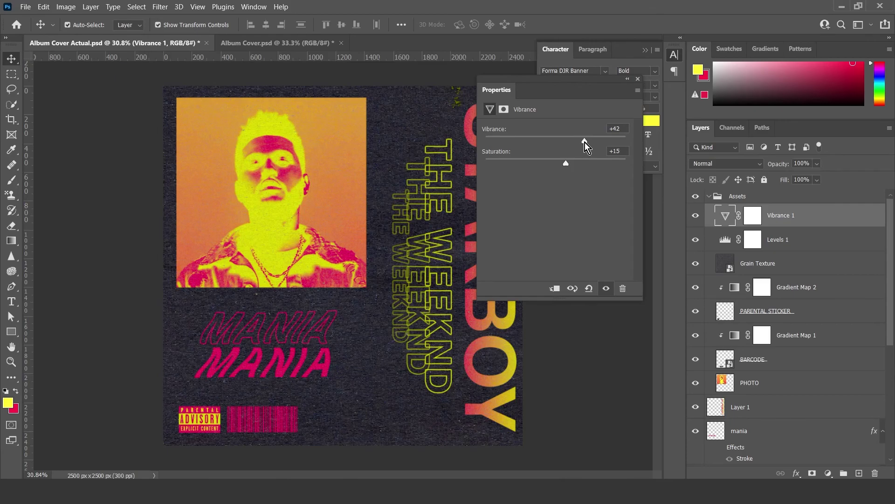
pyautogui.moveTo(585, 142); pyautogui.dragTo(580, 143)
pyautogui.click(638, 79)
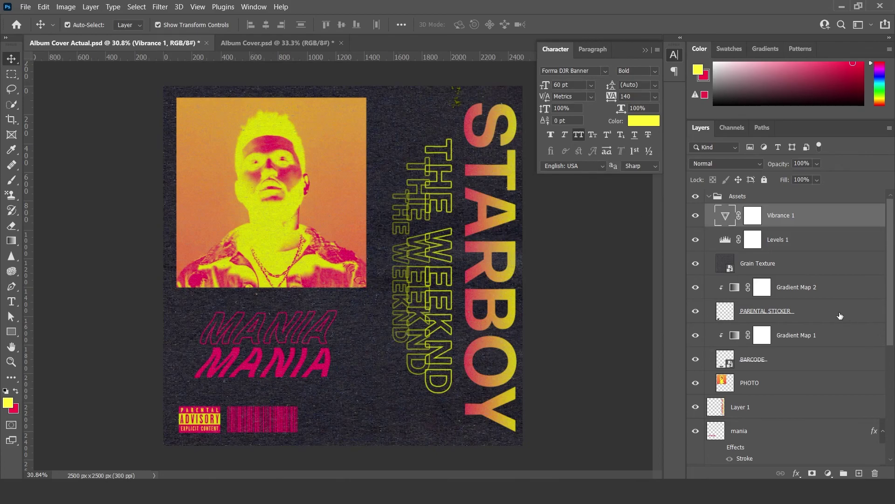
# Review the Export As settings and available file formats for the finished cover, leaving without exporting.
pyautogui.click(24, 7)
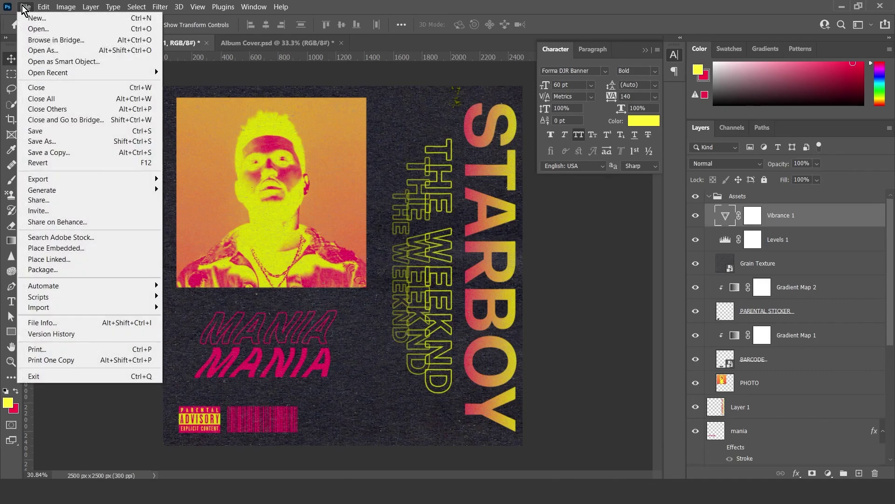
pyautogui.moveTo(68, 183)
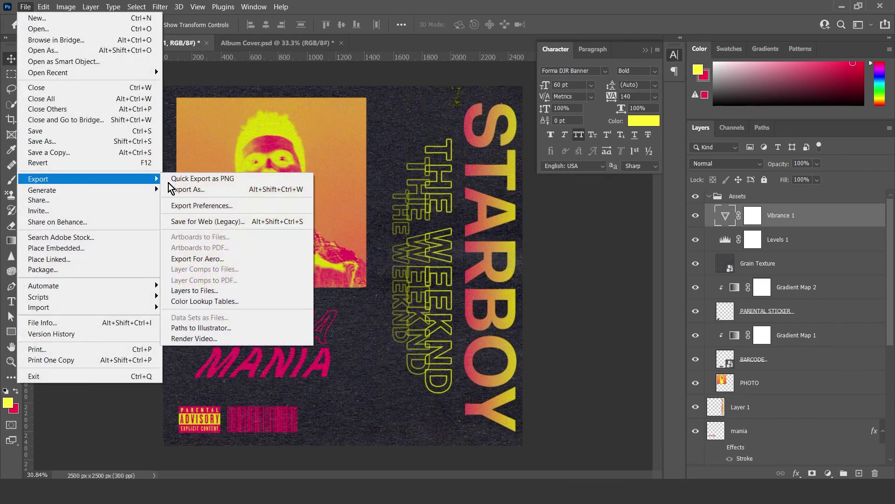
pyautogui.click(244, 185)
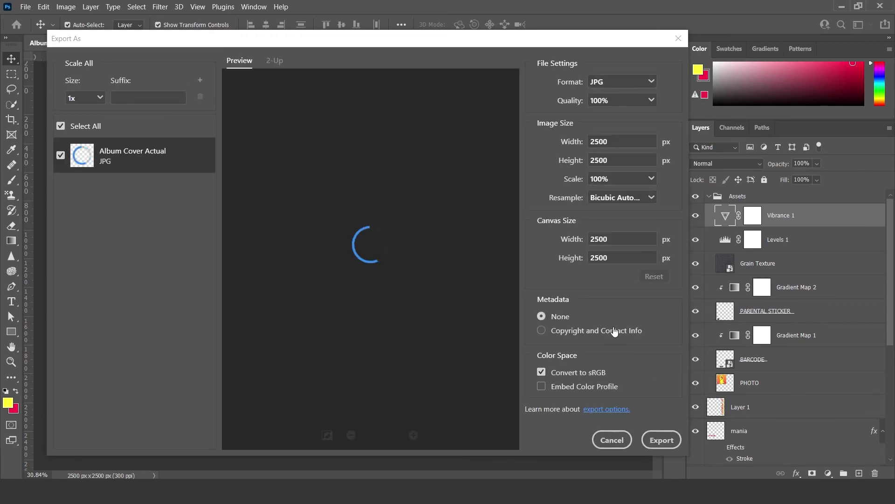
pyautogui.click(624, 83)
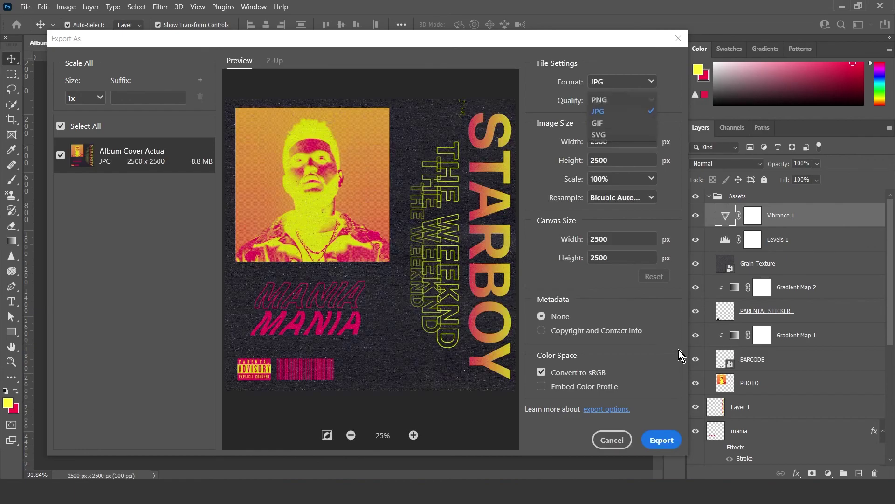
pyautogui.click(679, 350)
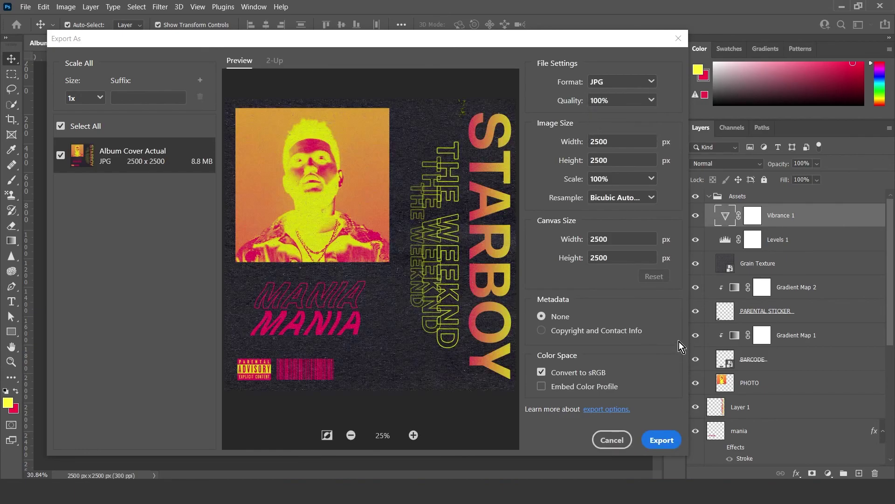
pyautogui.click(675, 35)
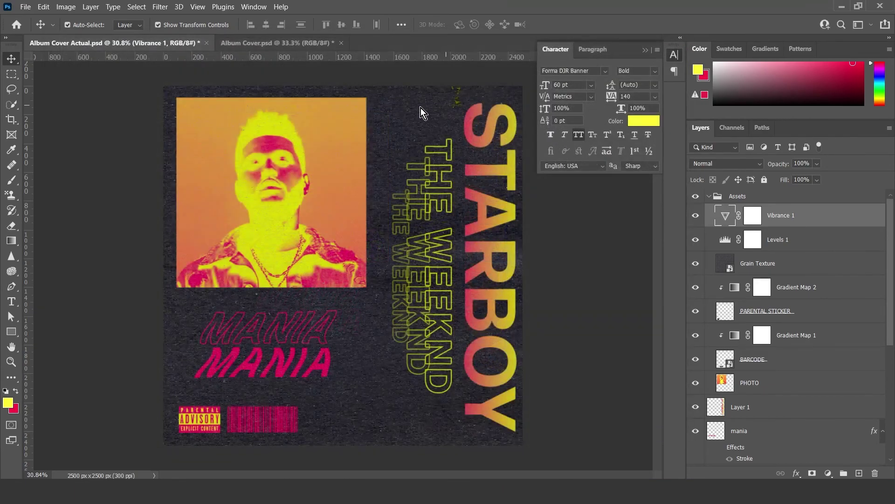
# Compare the recreated cover in Album Cover Actual.psd with the original design in Album Cover.psd.
pyautogui.click(257, 43)
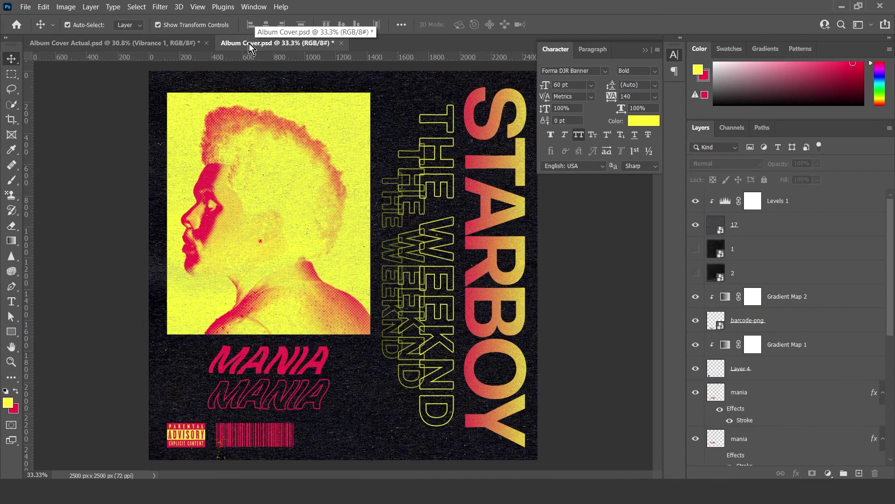
pyautogui.click(126, 43)
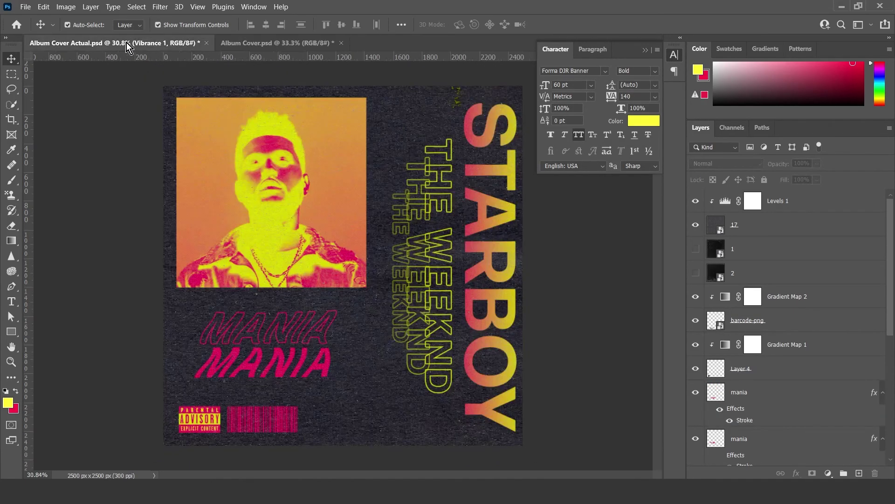
pyautogui.click(245, 43)
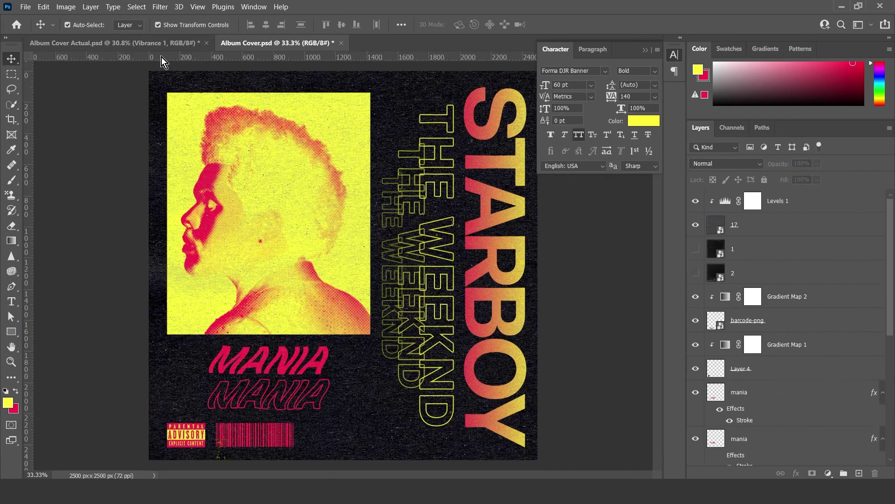
pyautogui.click(136, 47)
pyautogui.click(275, 45)
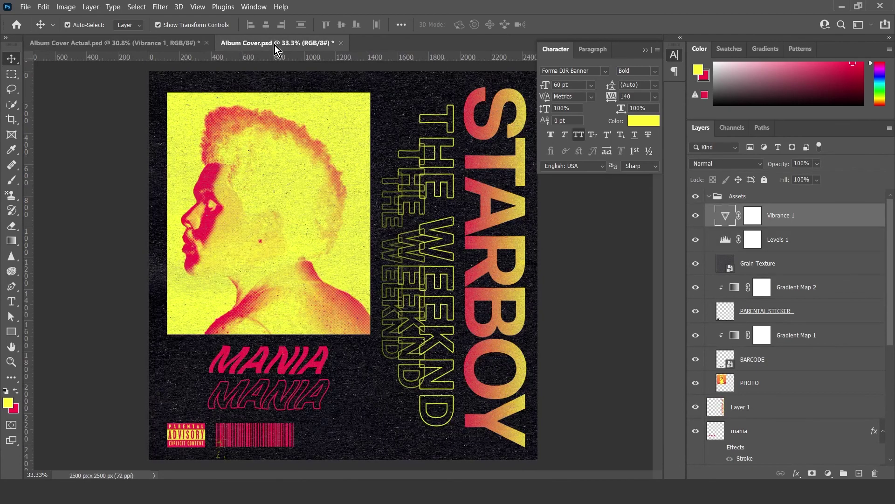